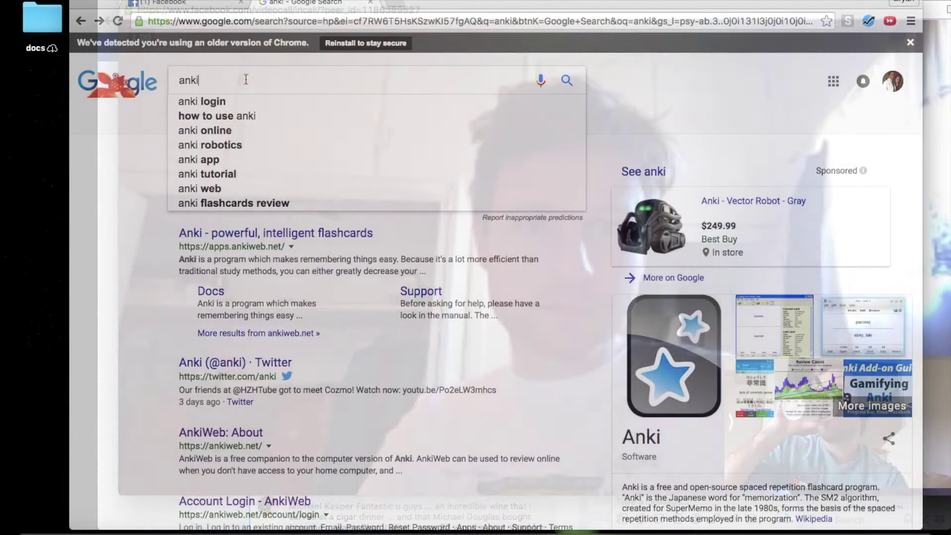
Step: Search Google for "anki flashcards" and open the official Anki site at apps.ankiweb.net
text(flashcards)
key(Return)
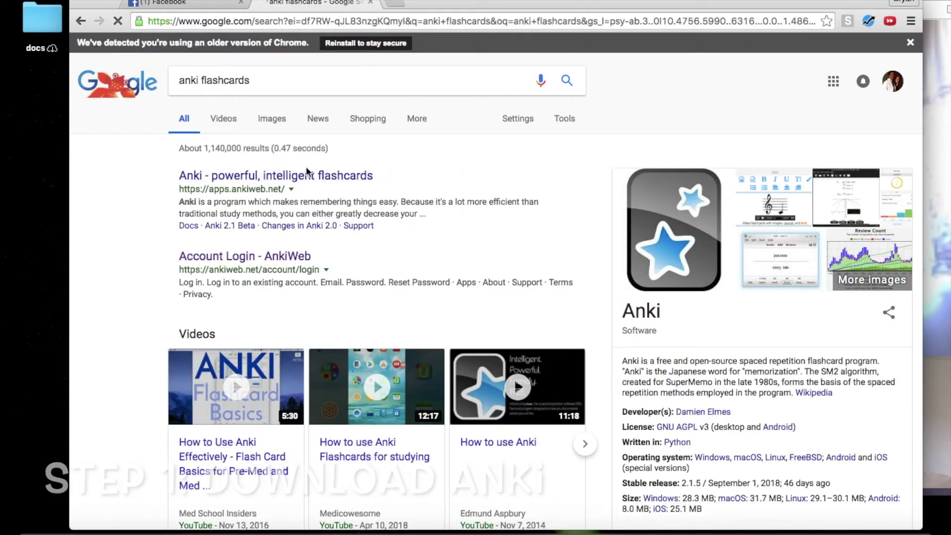
click(288, 177)
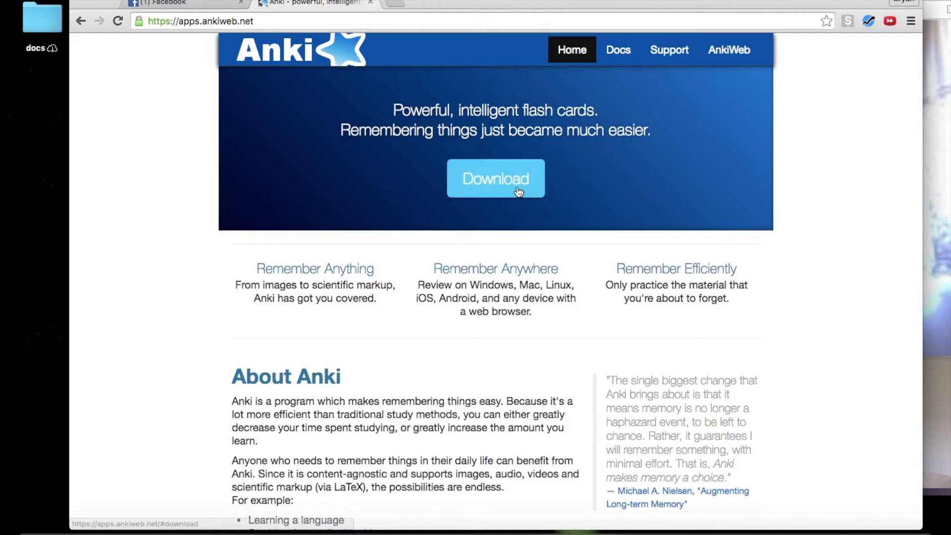
Step: Reposition the browser window and go to the Download Anki section of the site
drag(453, 2, 419, 2)
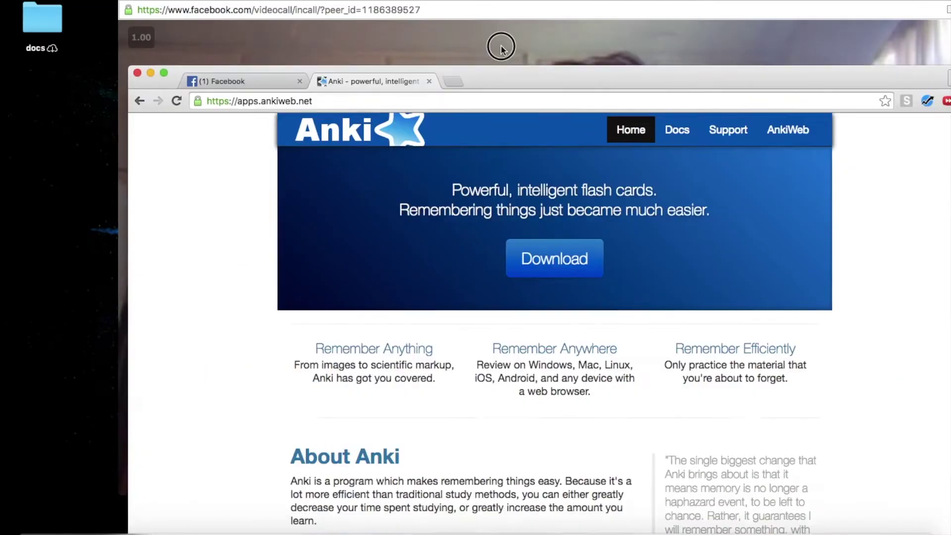
scroll(285, 213, up, 2)
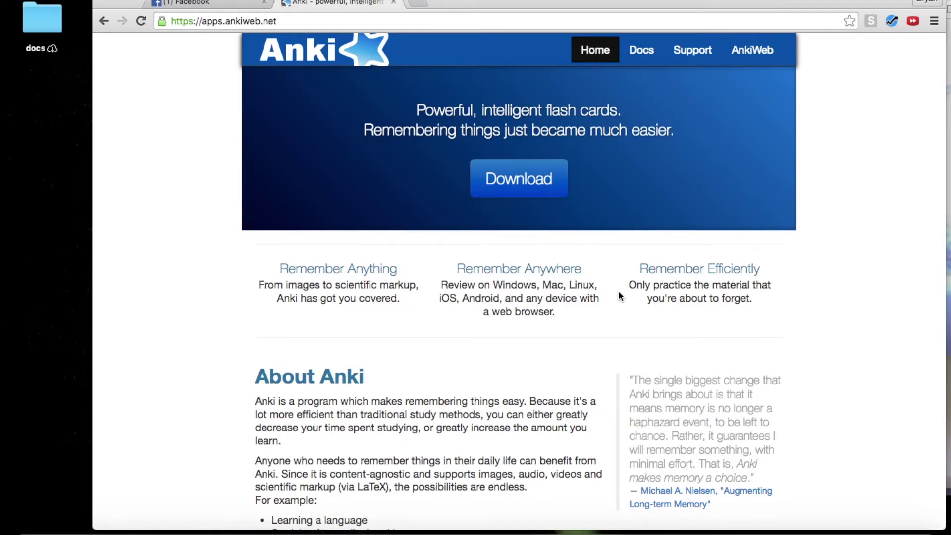
scroll(614, 342, down, 3)
scroll(614, 340, up, 3)
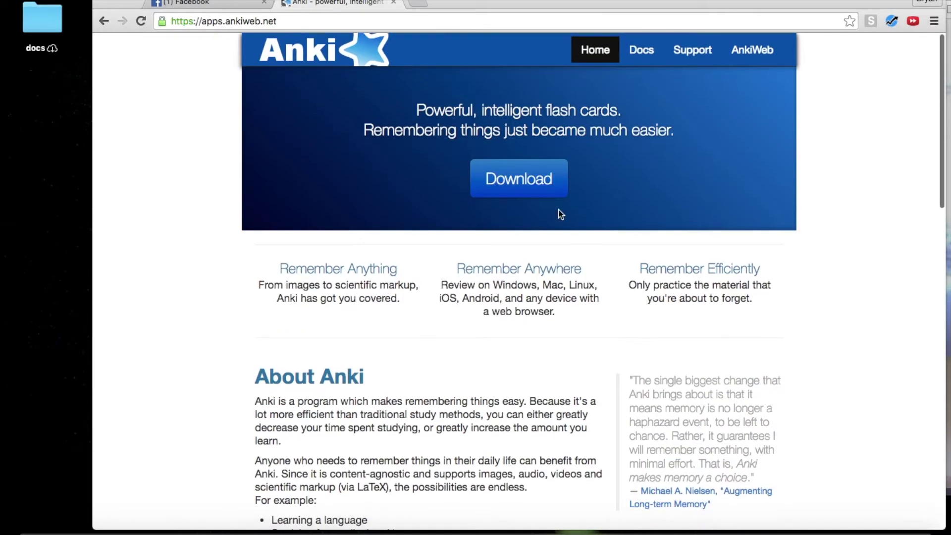
click(535, 186)
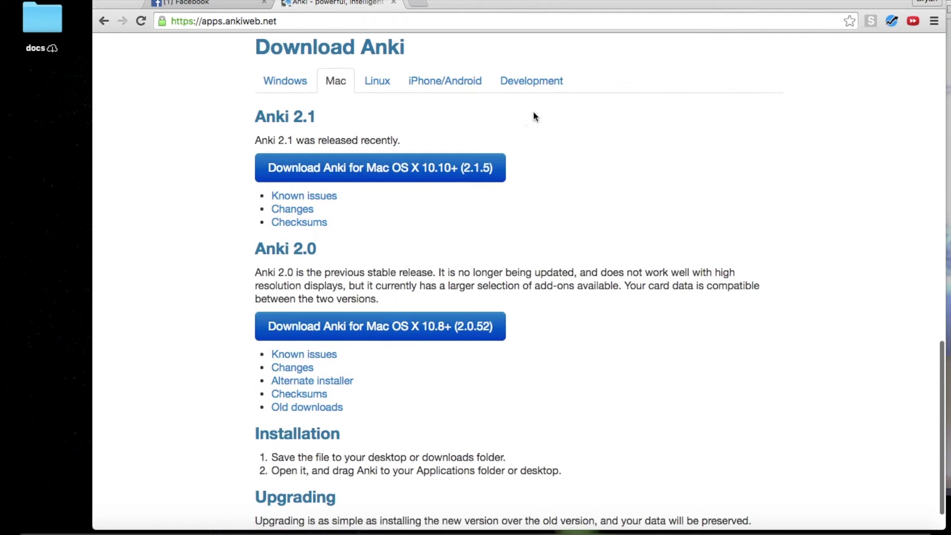
Step: Return to the top of the Anki page and minimize the browser window to leave the video call in view
drag(504, 4, 832, 476)
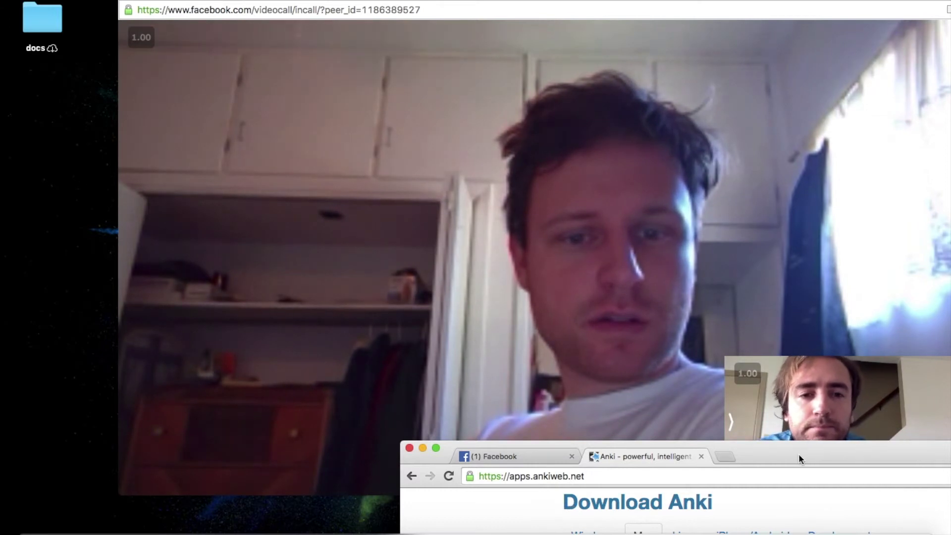
drag(777, 455, 570, 8)
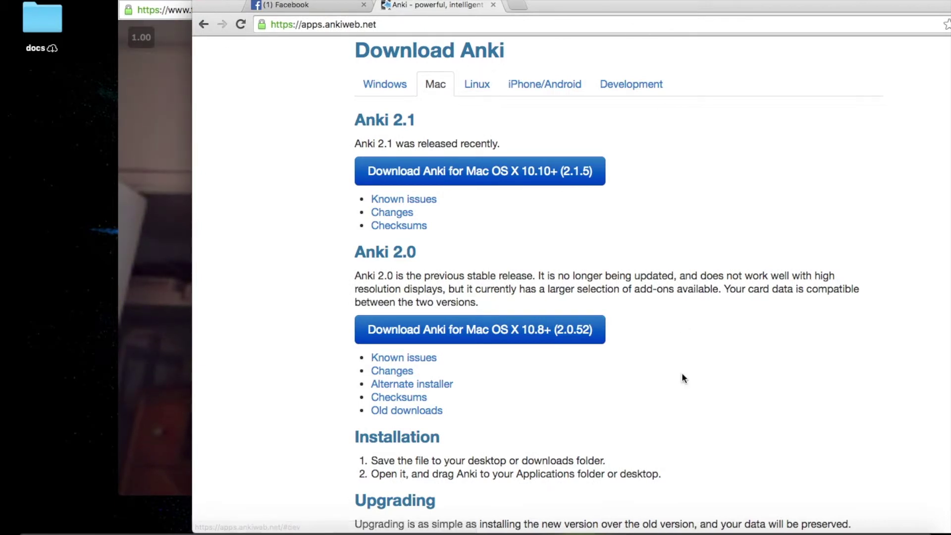
scroll(553, 289, up, 20)
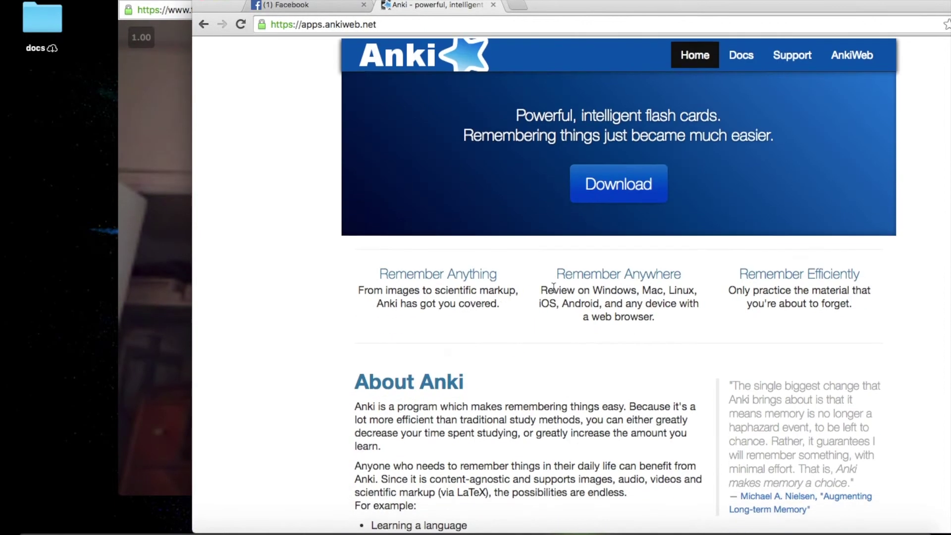
drag(586, 10, 780, 533)
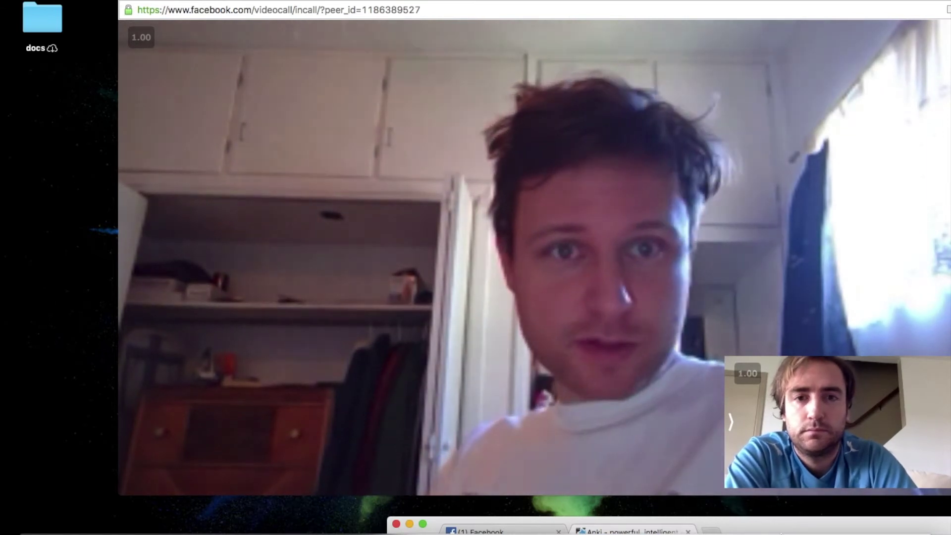
drag(773, 527, 736, 469)
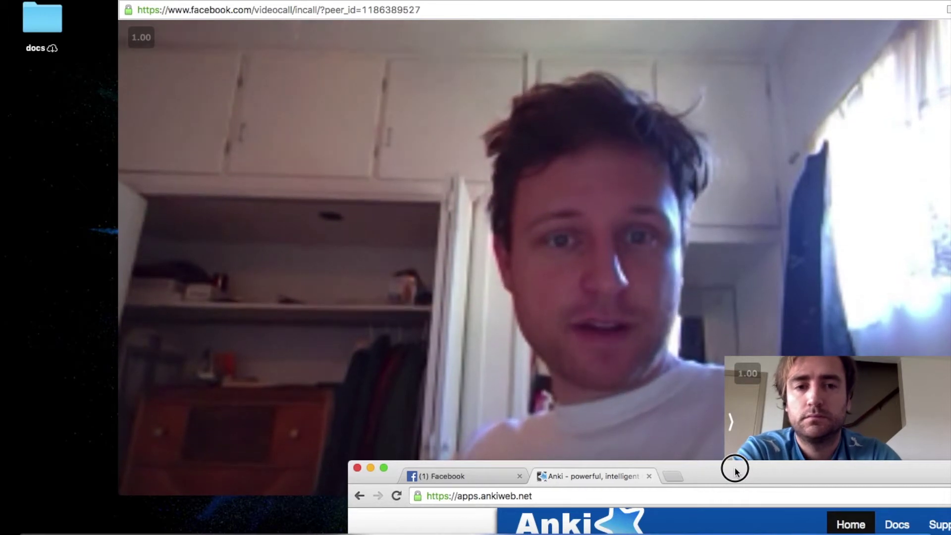
drag(735, 470, 581, 175)
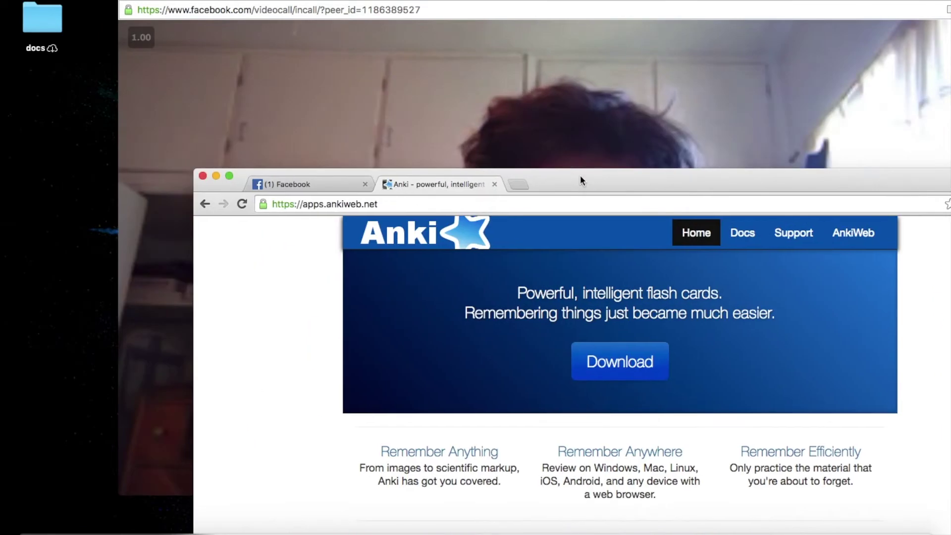
click(215, 177)
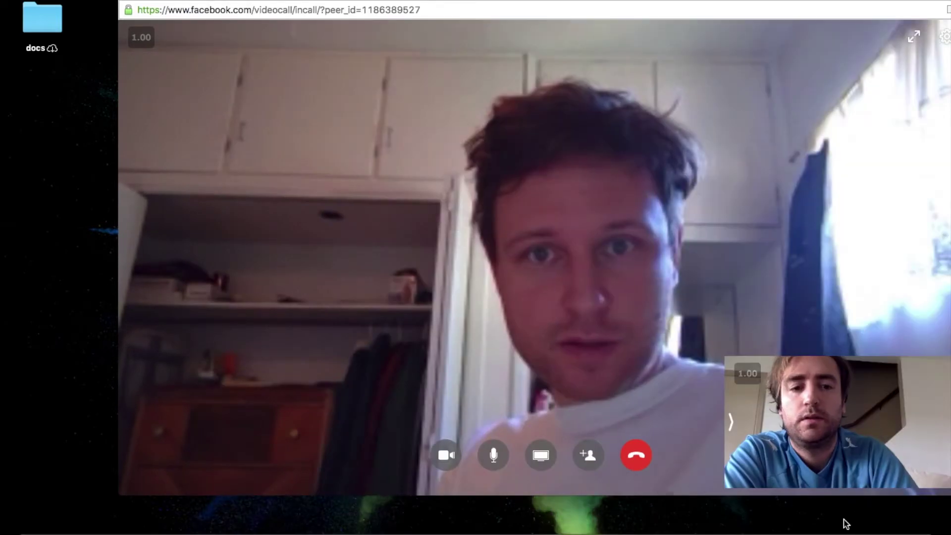
Step: Switch to the Anki desktop app and reposition its deck list and the video call window on the desktop
click(866, 533)
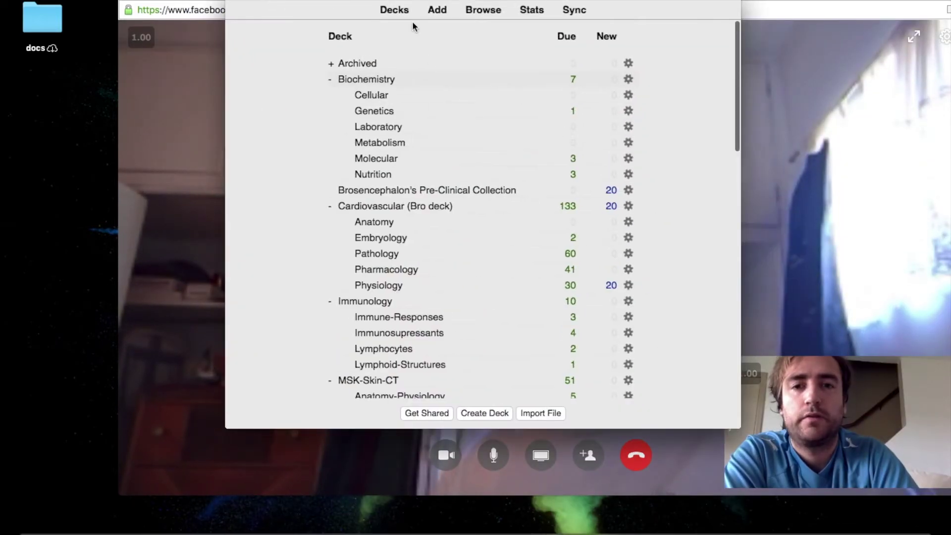
drag(346, 1, 202, 1)
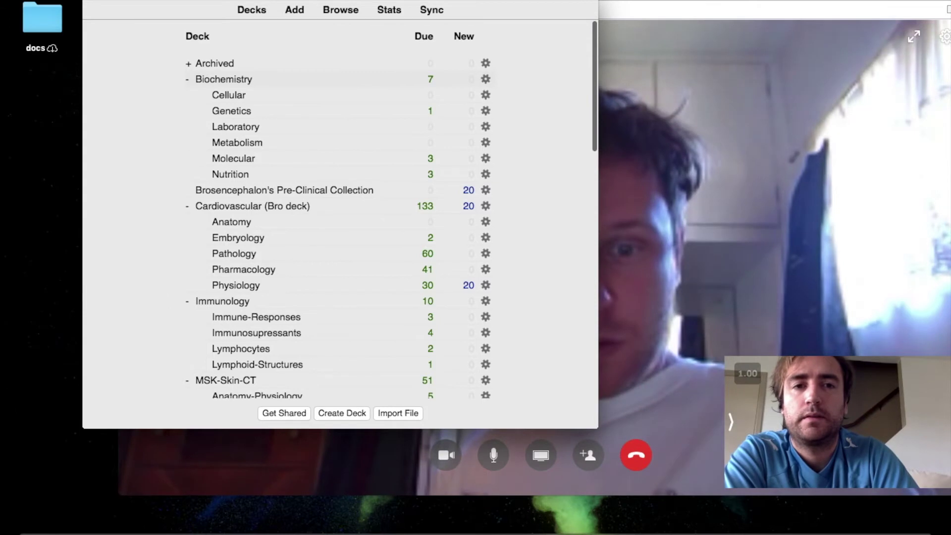
drag(670, 1, 536, 50)
click(486, 4)
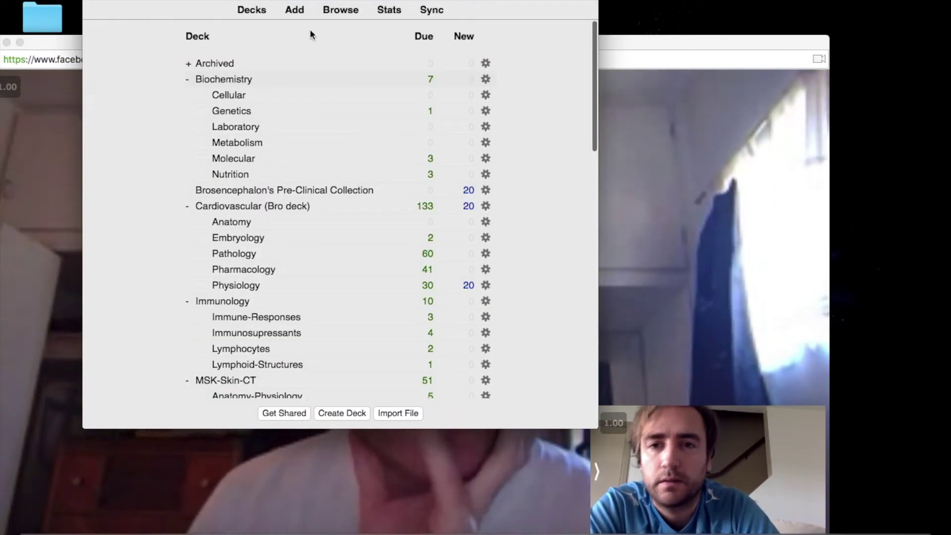
Step: Start the Export command from the Anki deck list
click(75, 1)
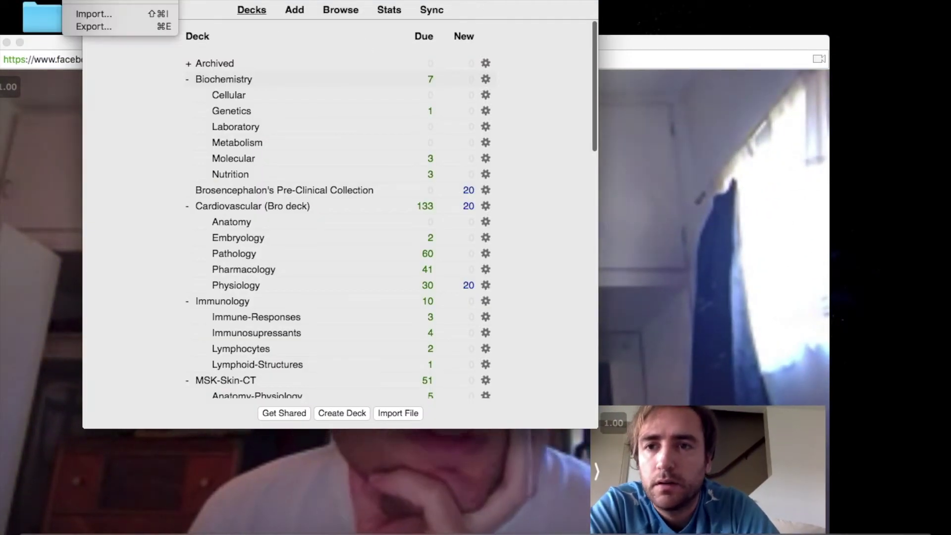
click(93, 26)
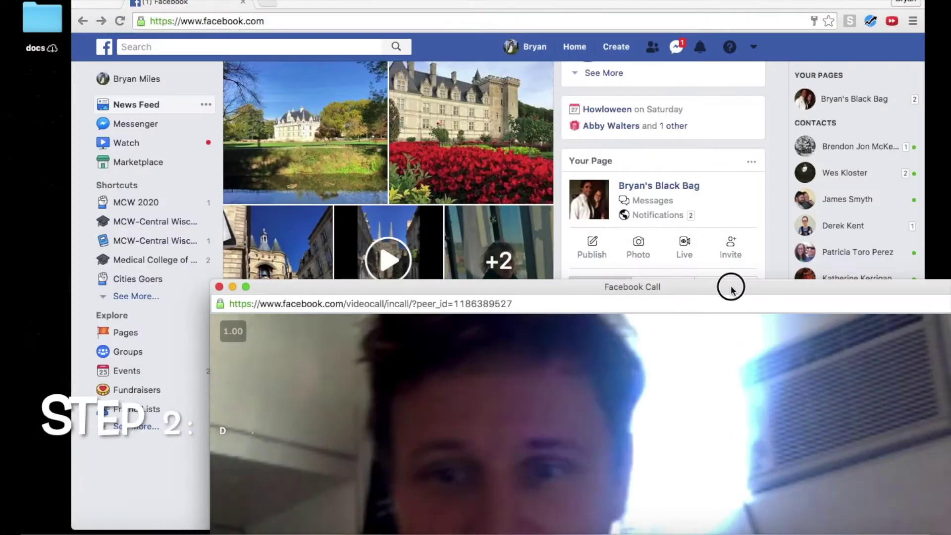
Step: Minimize the Facebook browser window and place the video call window in the desktop's upper-left corner
drag(731, 289, 561, 0)
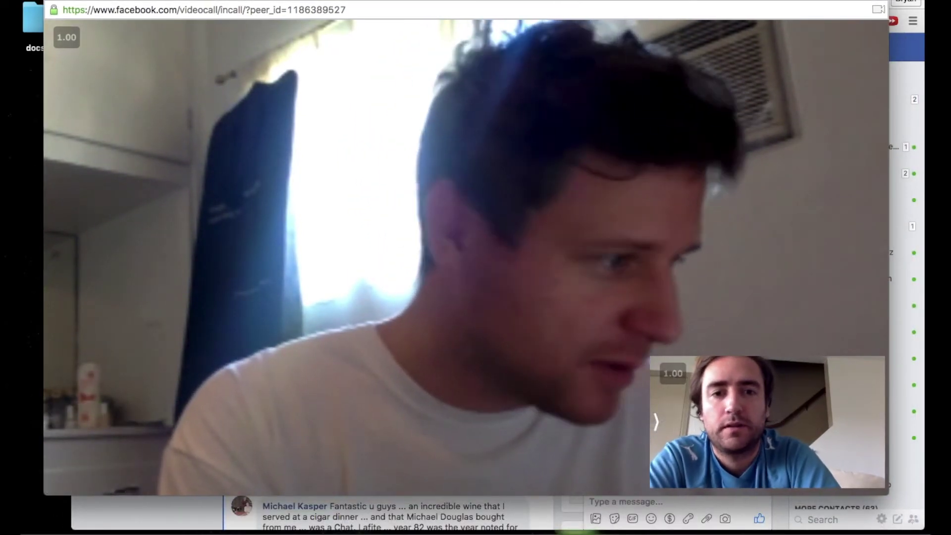
key(XF86AudioRaiseVolume)
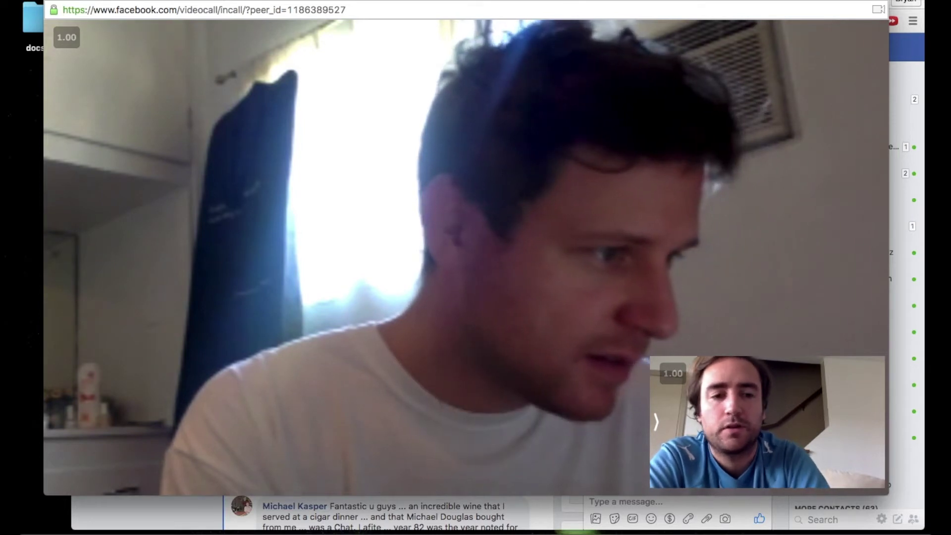
mouse_move(576, 115)
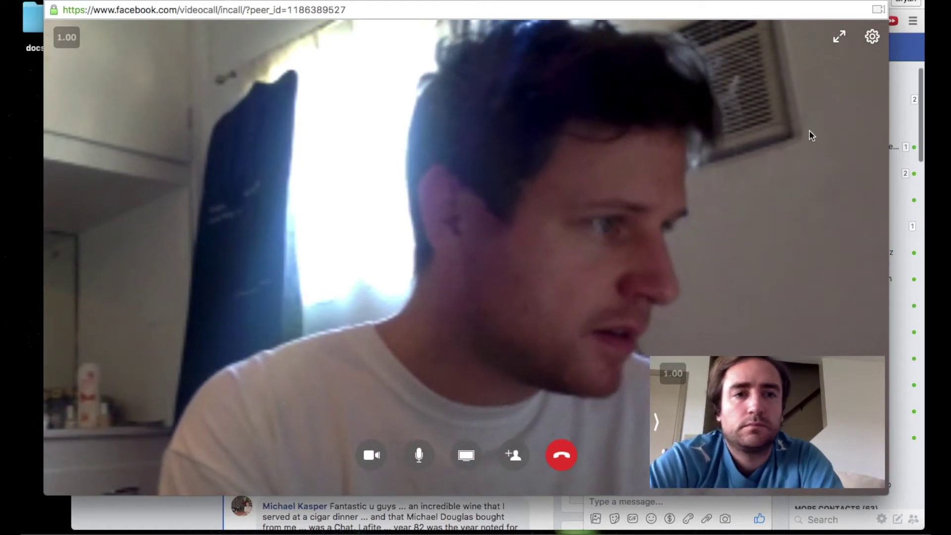
drag(658, 0, 658, 4)
click(658, 4)
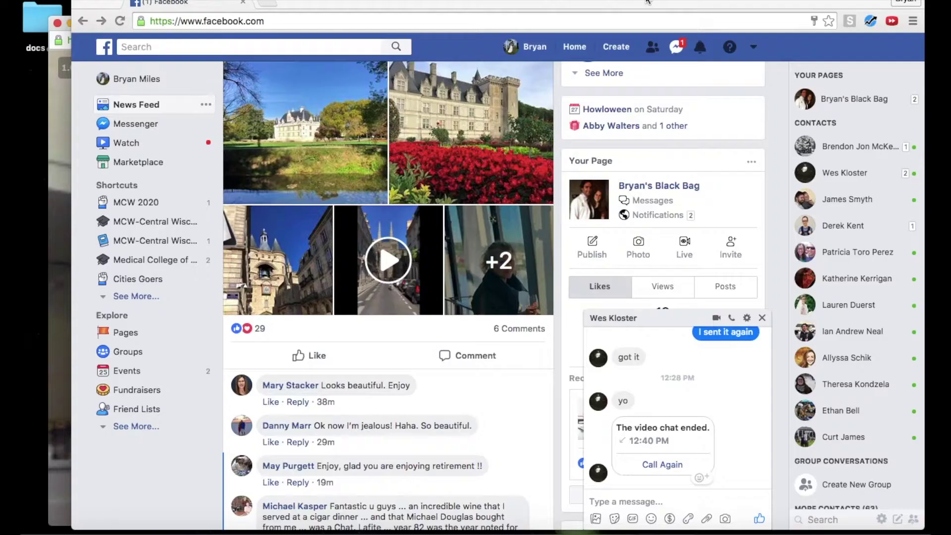
click(97, 2)
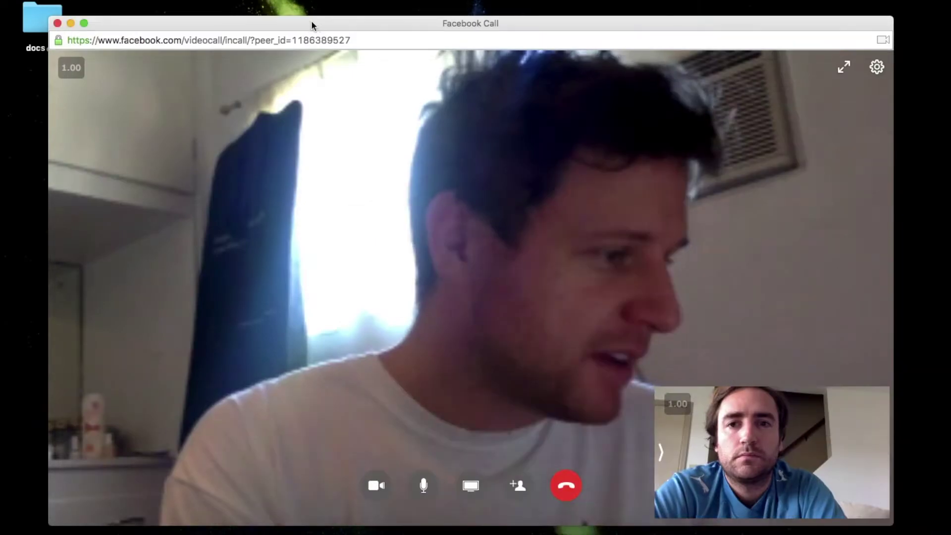
drag(287, 25, 239, 0)
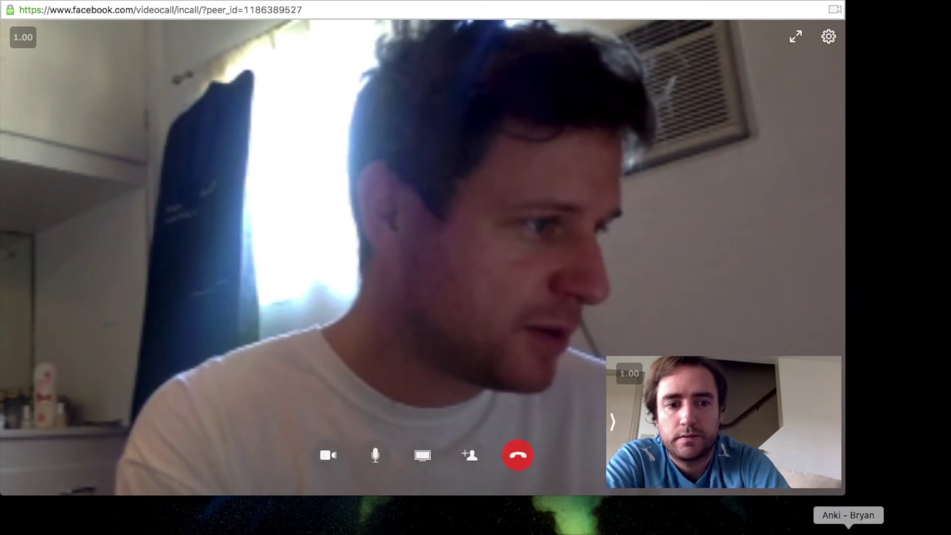
Step: Bring Anki back up, move it to the right side of the desktop and resize it narrower over the video call
click(848, 529)
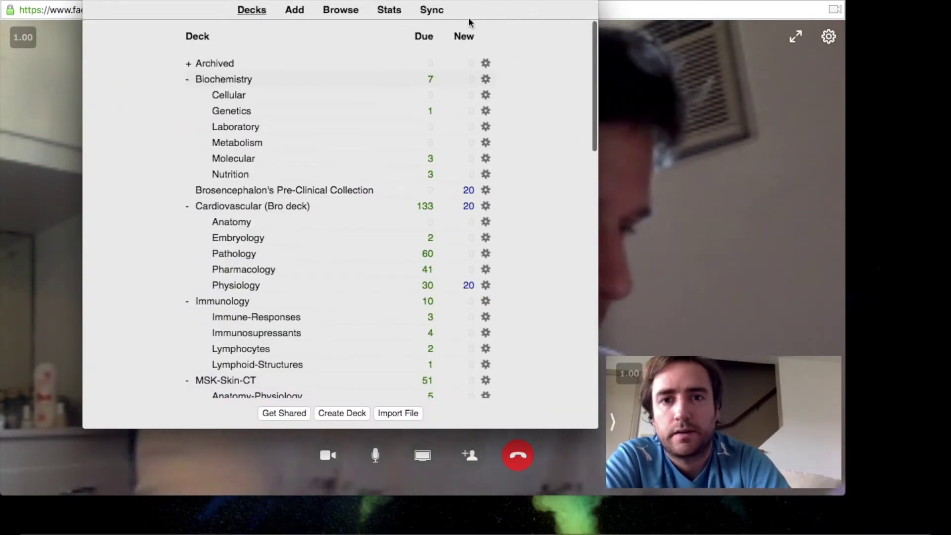
drag(429, 3, 789, 1)
click(317, 1)
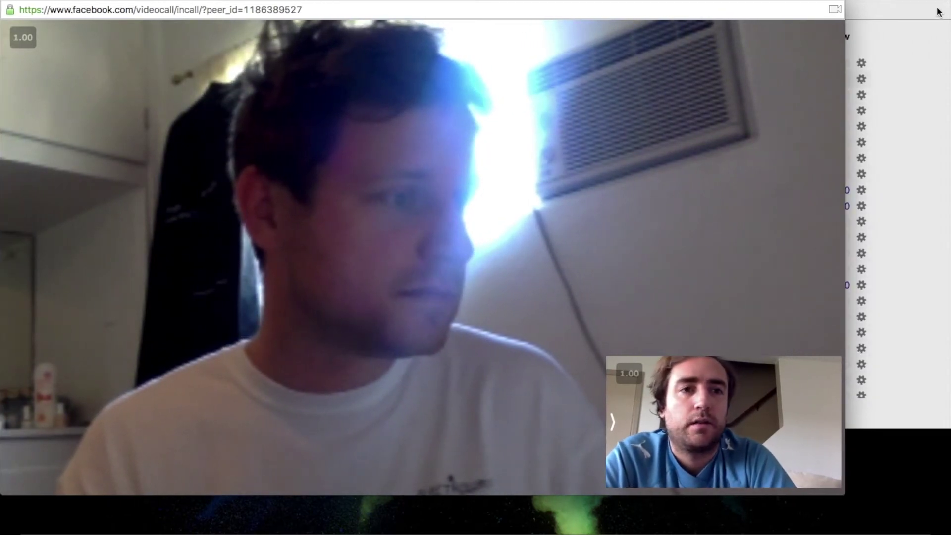
click(939, 11)
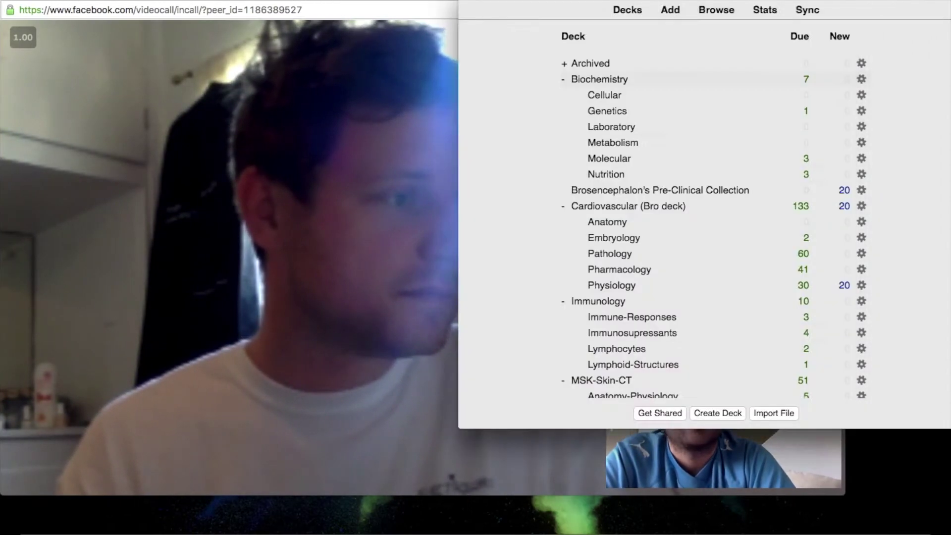
drag(458, 65, 686, 93)
drag(791, 1, 661, 2)
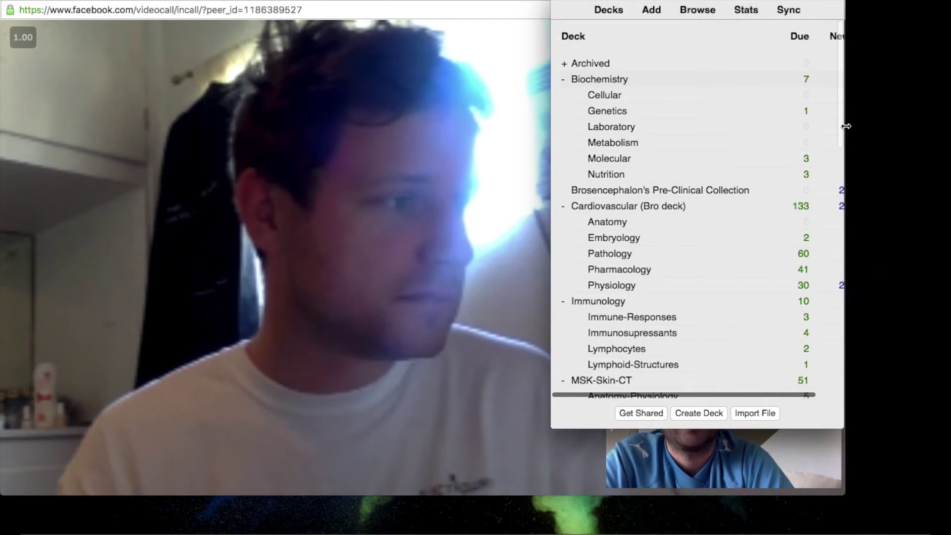
drag(845, 126, 933, 126)
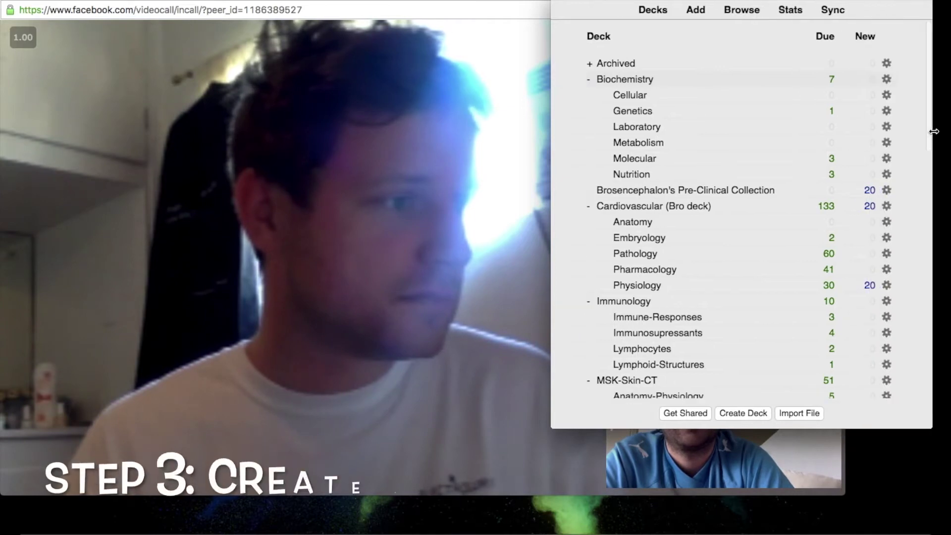
click(336, 2)
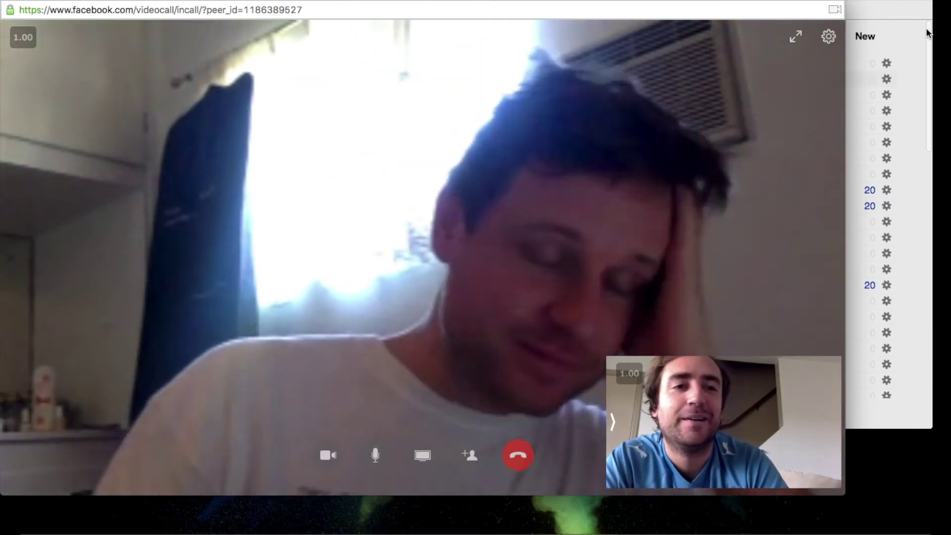
click(927, 32)
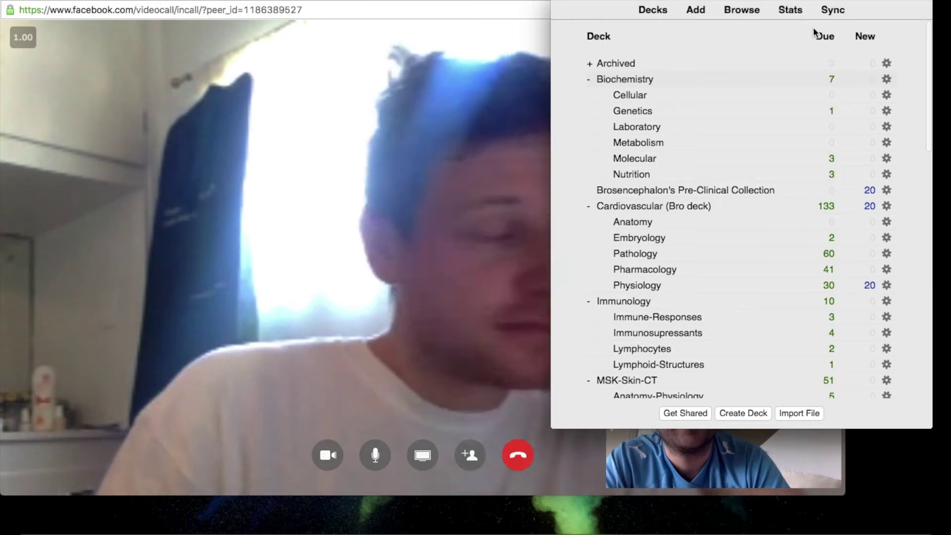
scroll(742, 268, down, 15)
scroll(741, 266, up, 15)
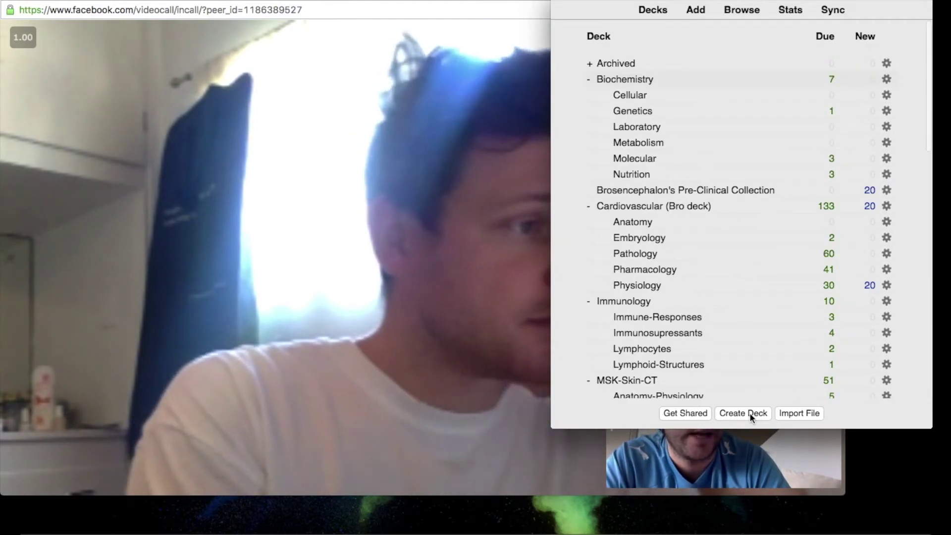
Step: Create a new deck named Respiratory followed by the person's first name in parentheses, shifting the deck list window further off the video call
click(750, 413)
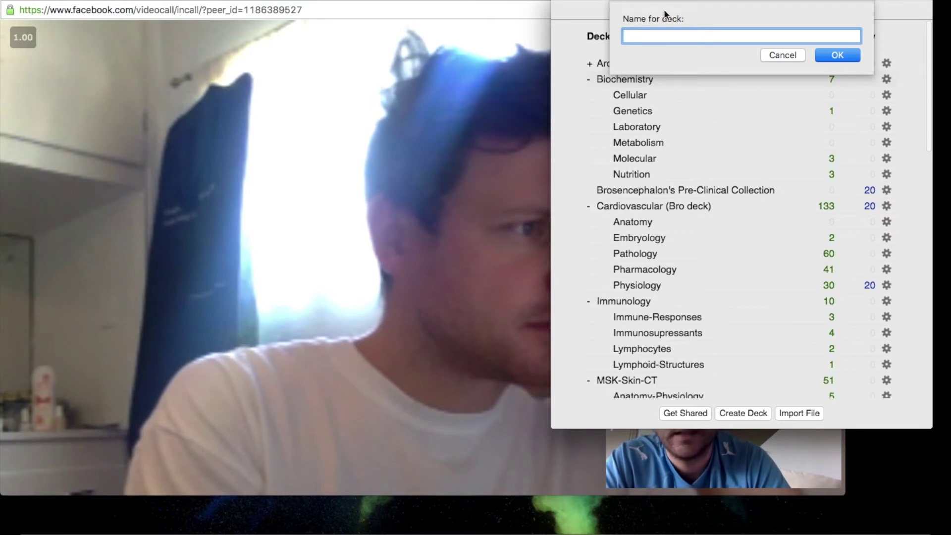
drag(633, 1, 695, 1)
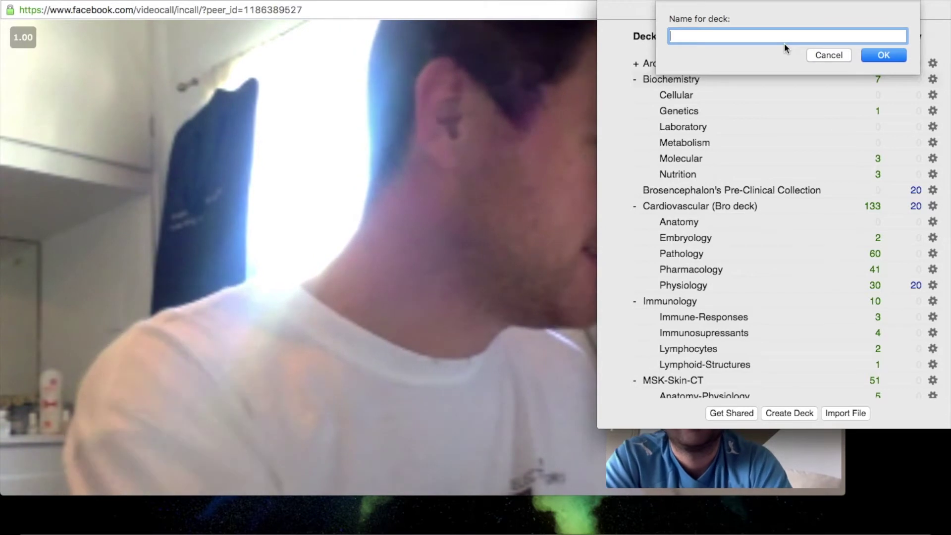
text(Respiratory ()
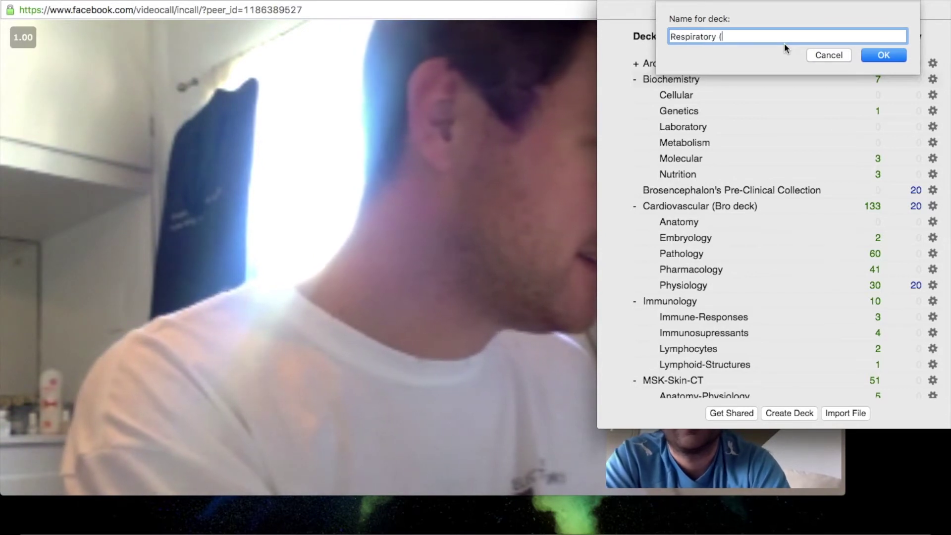
text(Wes))
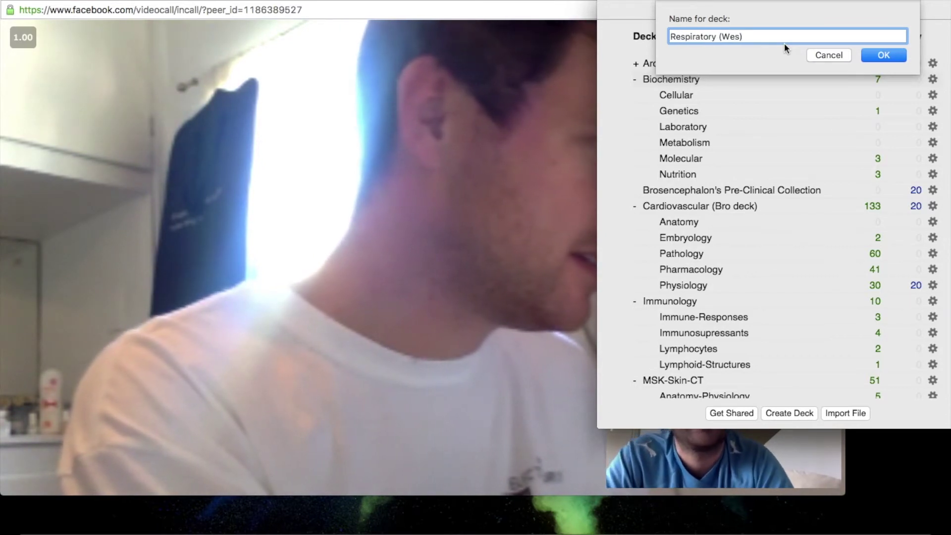
click(884, 55)
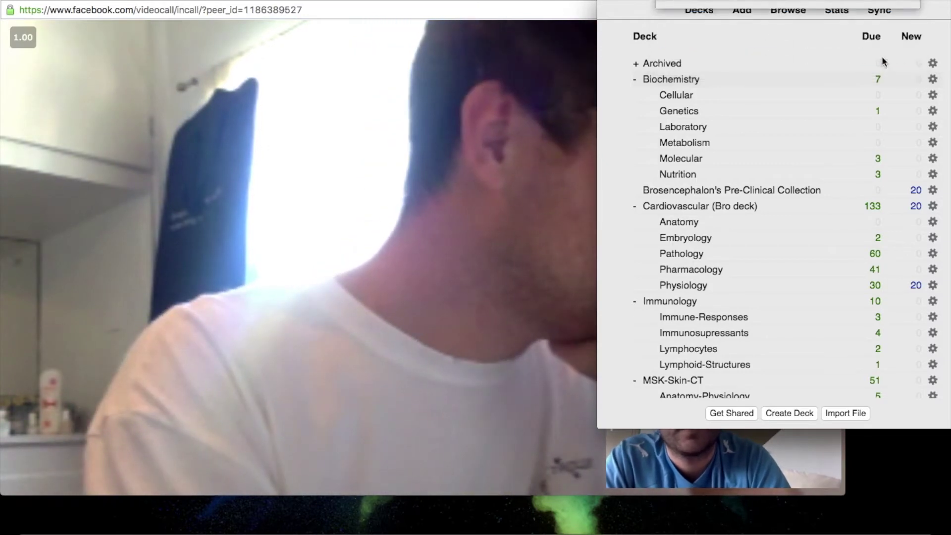
Step: Find the newly created Respiratory deck in the deck list, open it and move its window fully back onto the desktop
scroll(749, 196, down, 3)
scroll(749, 195, down, 10)
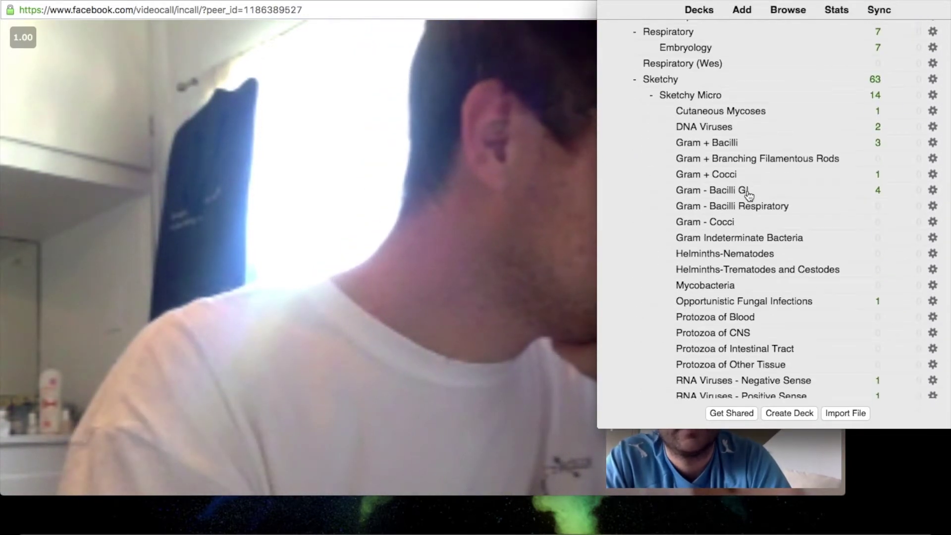
scroll(749, 196, up, 2)
scroll(749, 195, up, 1)
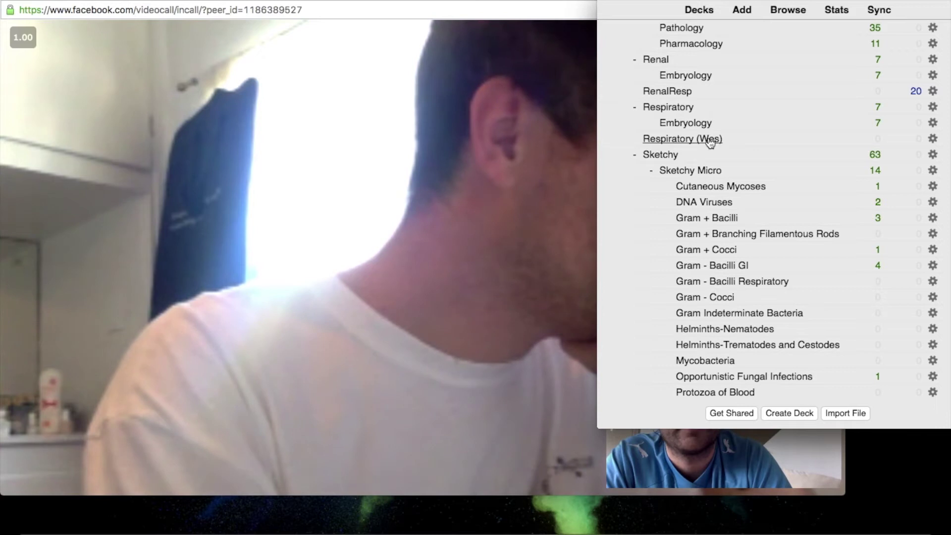
click(710, 141)
drag(681, 1, 649, 1)
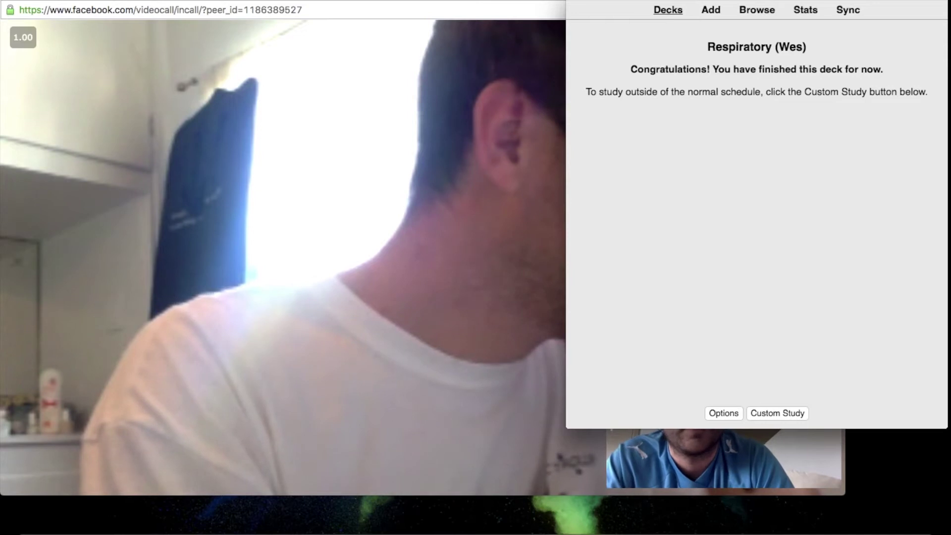
Step: Start adding a note to the new Respiratory deck, choose Updated Formatted as its note type and look through its fields
click(712, 11)
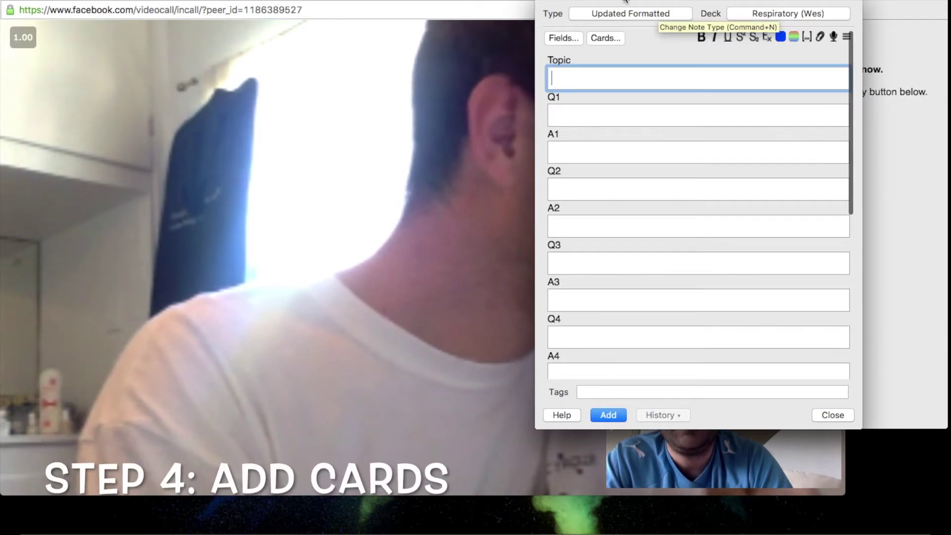
click(666, 15)
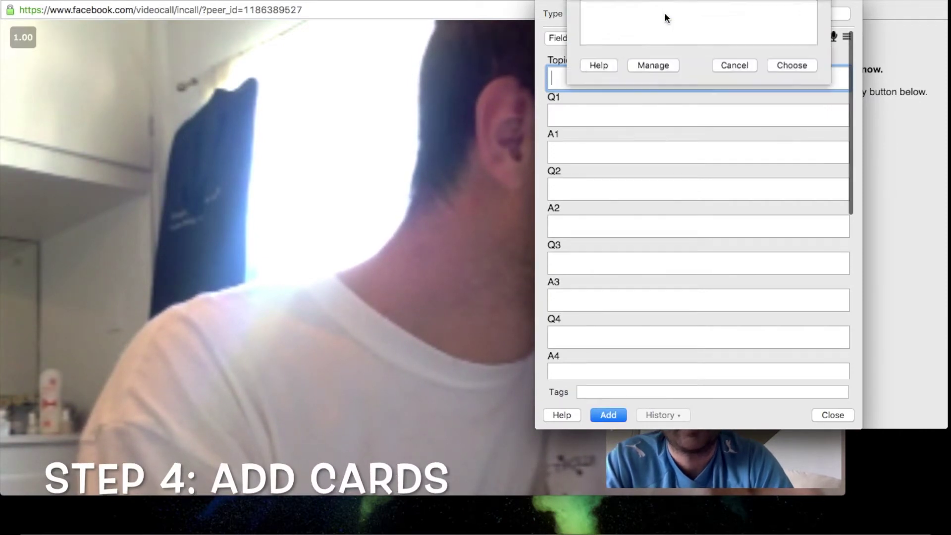
click(628, 129)
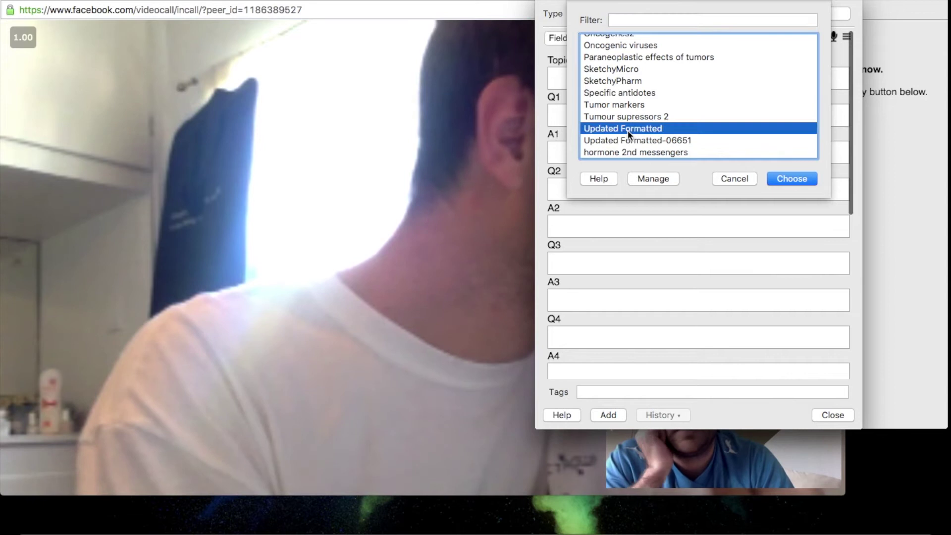
click(799, 181)
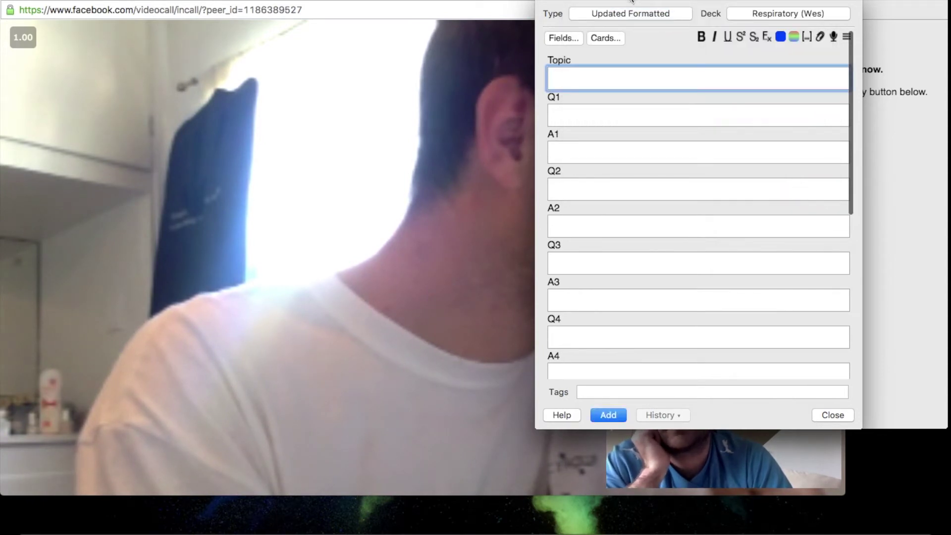
drag(629, 0, 663, 0)
click(650, 13)
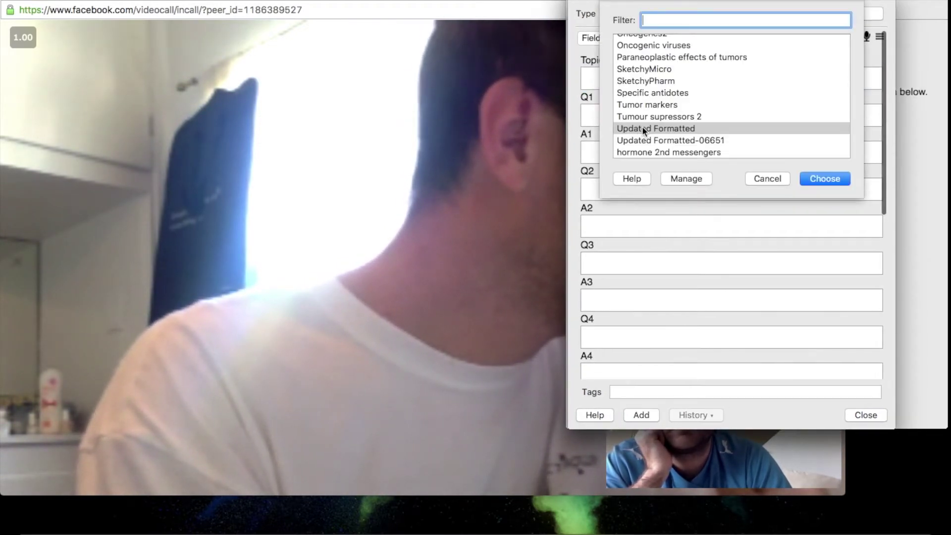
click(642, 129)
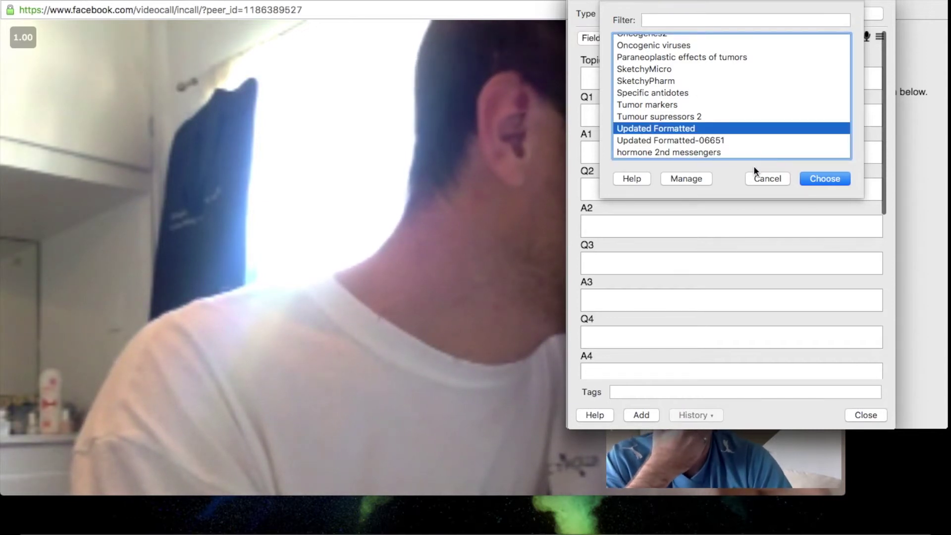
click(825, 178)
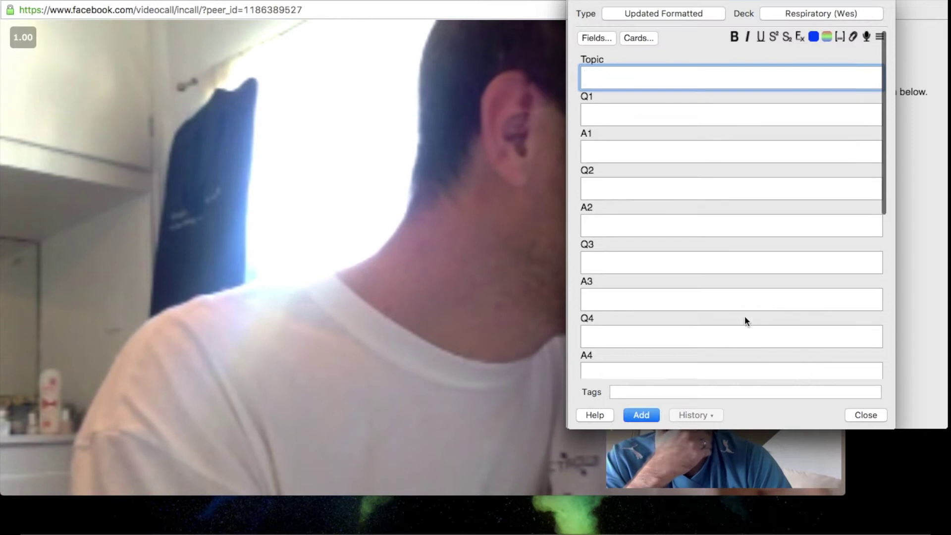
scroll(745, 317, down, 5)
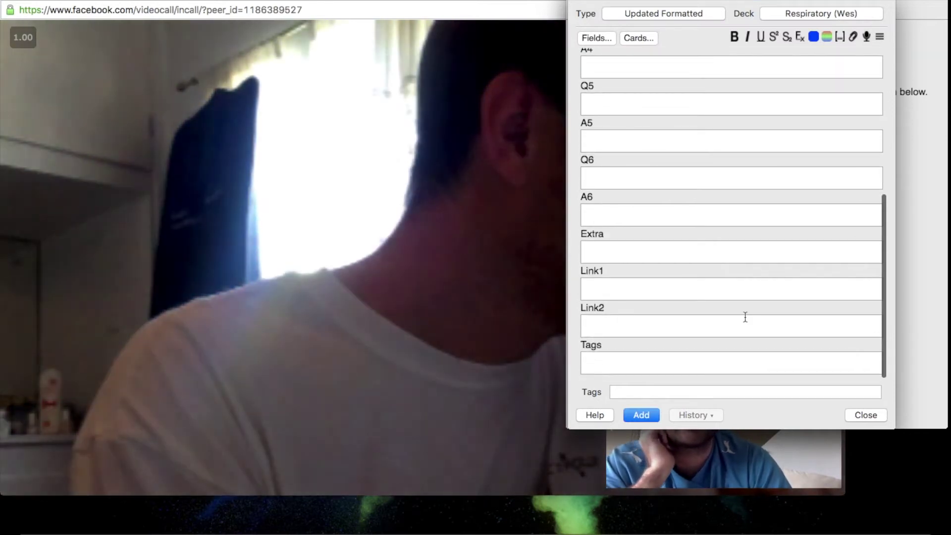
scroll(745, 317, up, 5)
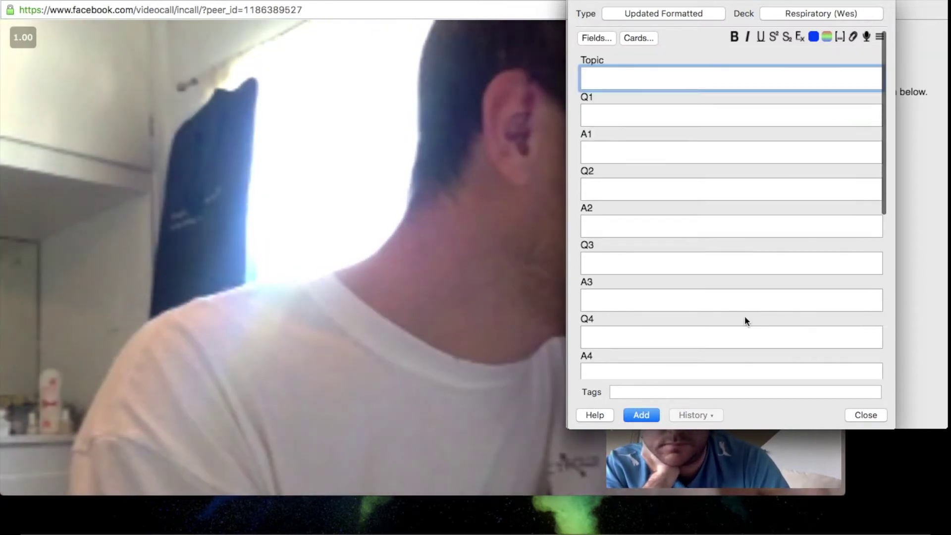
Step: Bring the note-adding window back in front of the video call and move it to the desktop's right edge
mouse_move(664, 2)
mouse_down()
mouse_move(712, 2)
mouse_move(660, 2)
mouse_up()
click(494, 1)
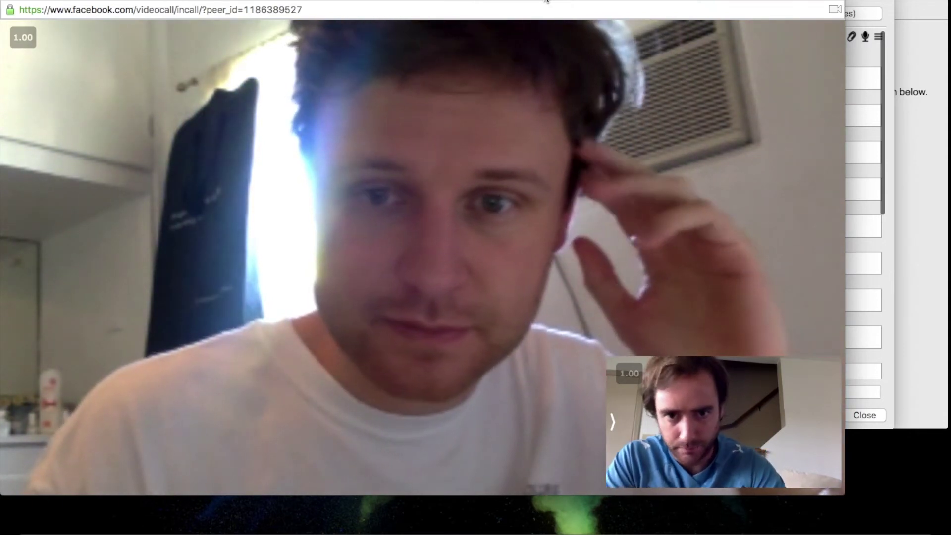
click(873, 2)
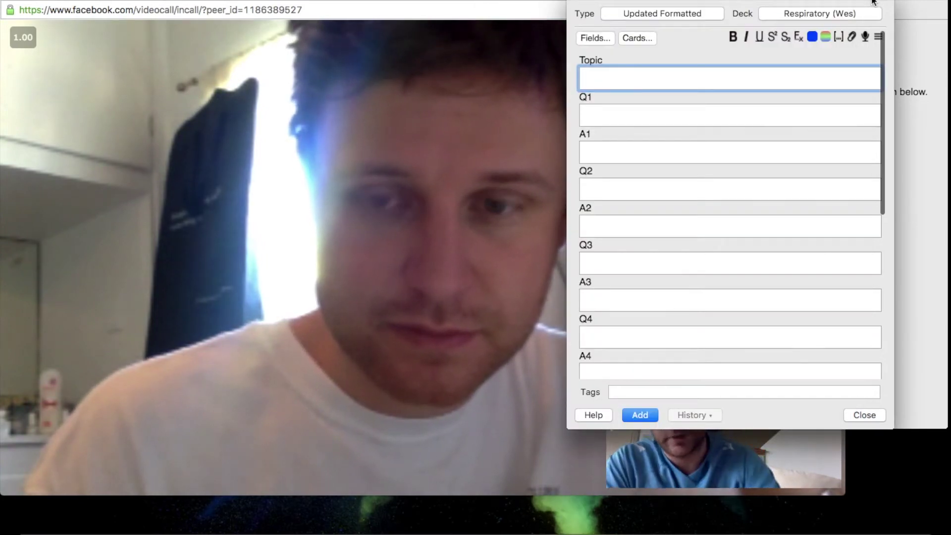
drag(836, 3, 904, 2)
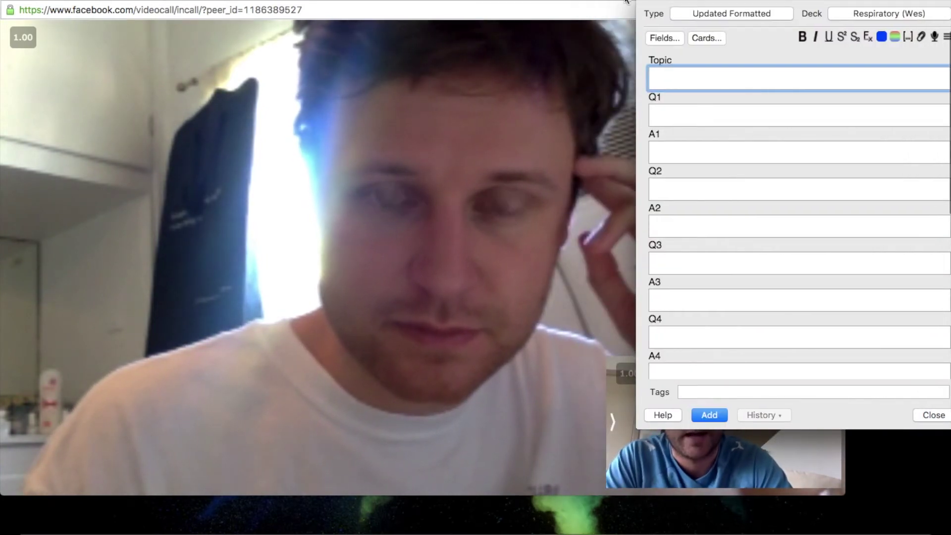
click(591, 3)
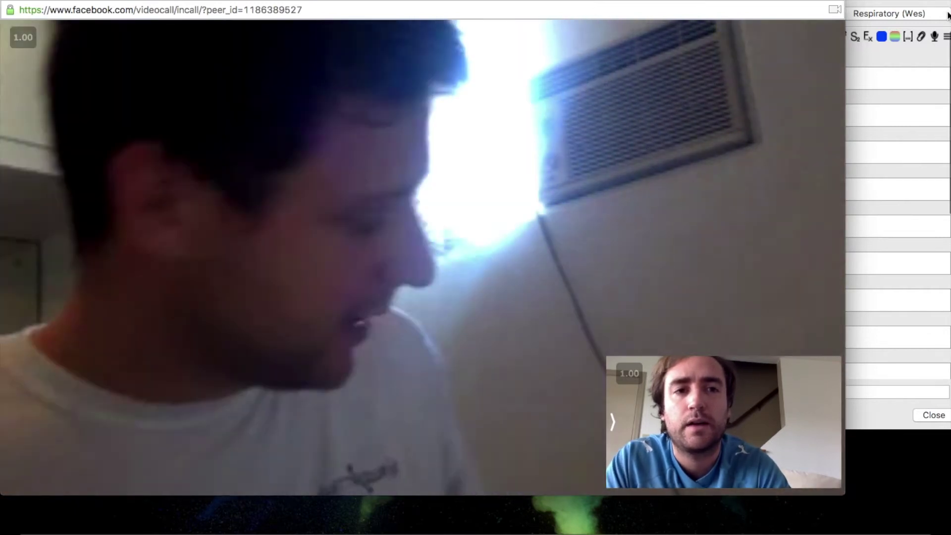
click(771, 2)
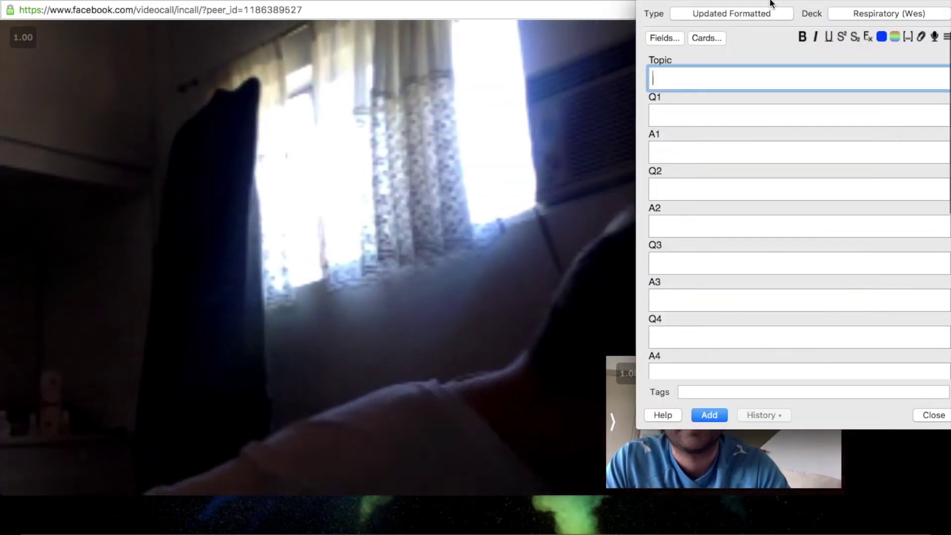
click(593, 1)
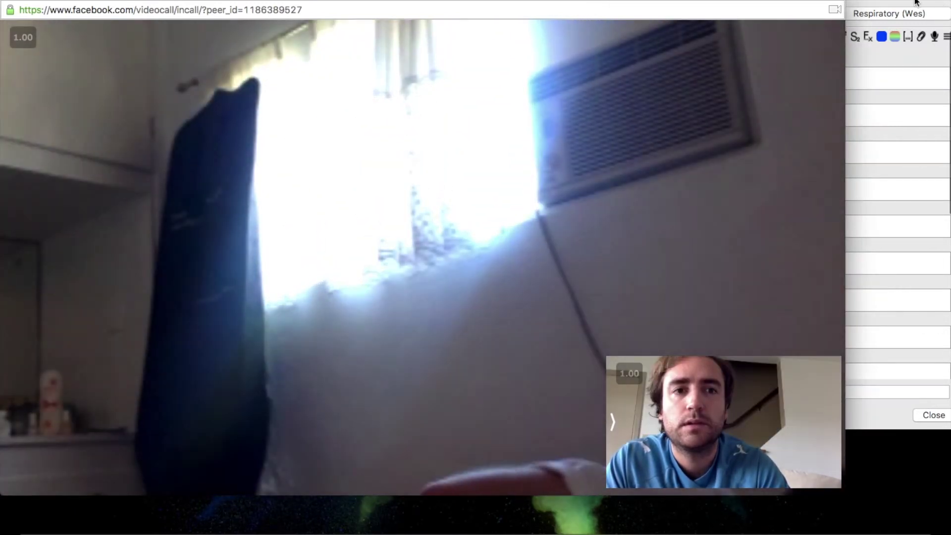
click(892, 2)
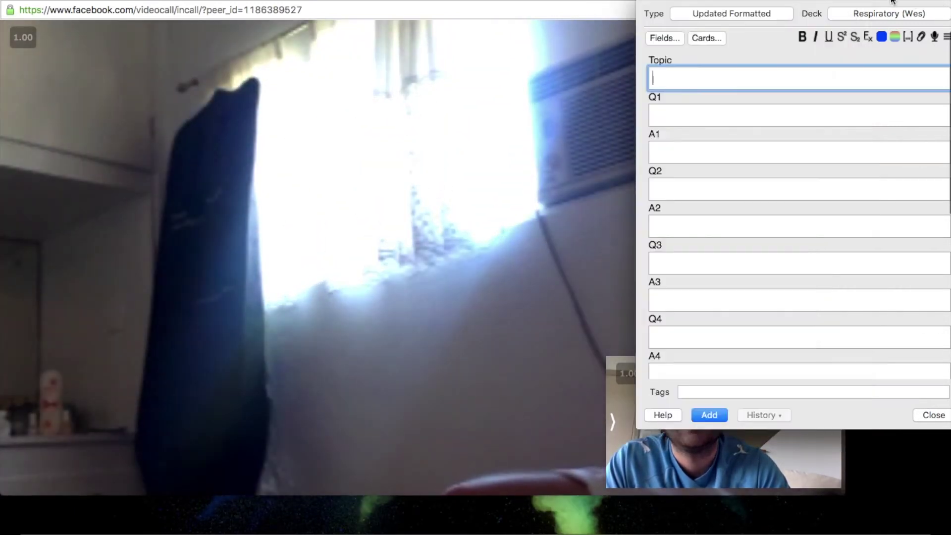
click(618, 1)
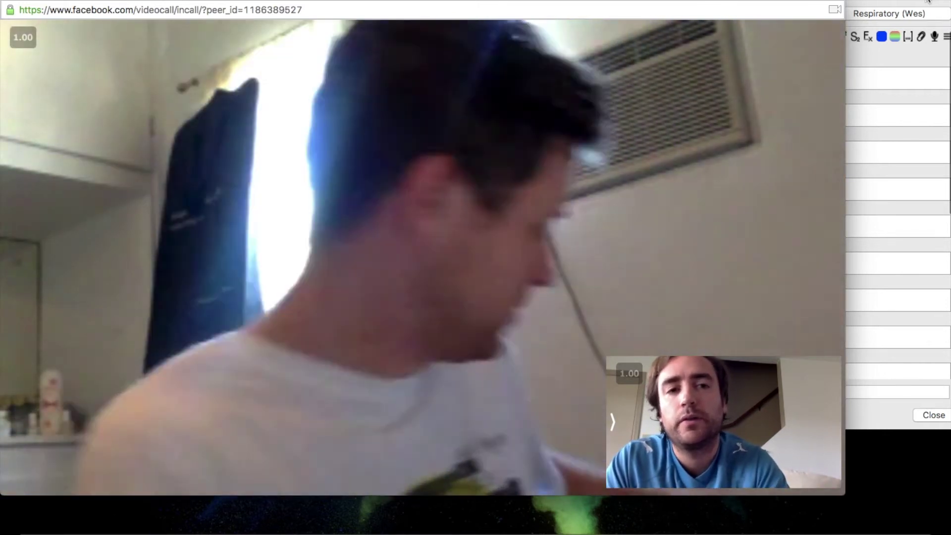
click(928, 2)
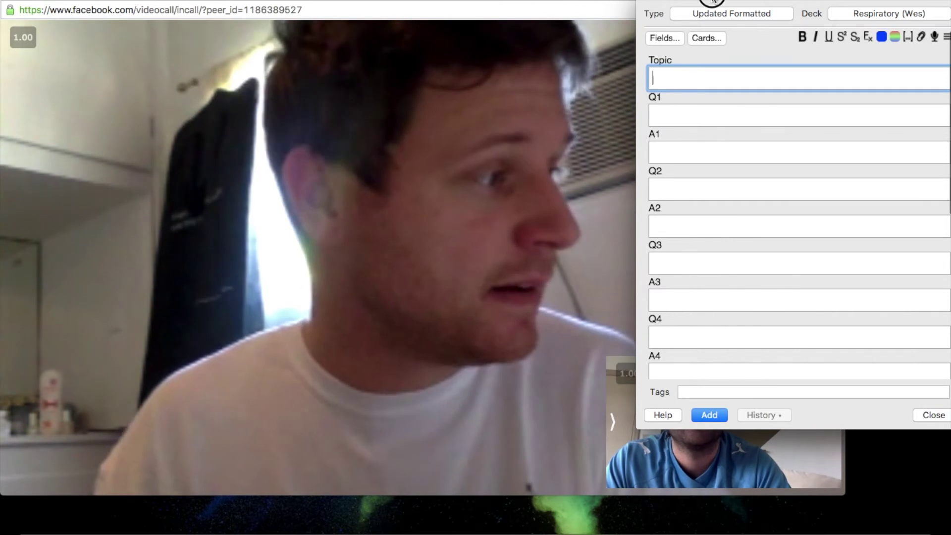
Step: Move the note-adding window fully into view and examine the note's question, answer, Extra, Link and Tags fields
drag(712, 0, 699, 0)
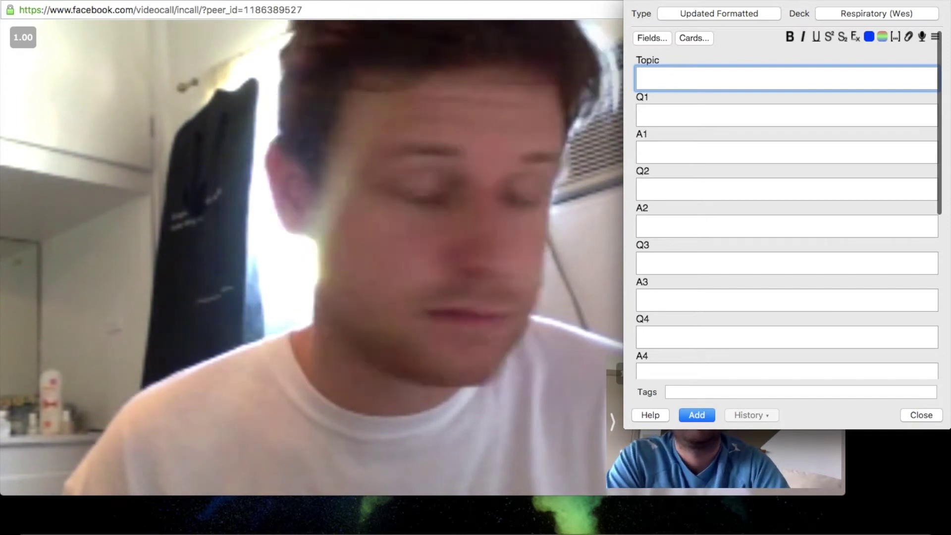
scroll(785, 242, down, 10)
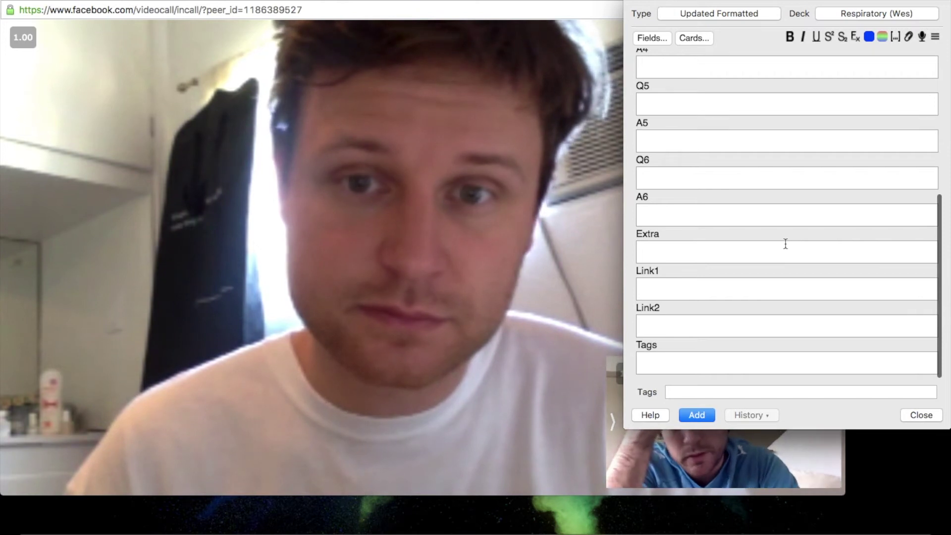
scroll(786, 244, up, 10)
scroll(685, 218, down, 10)
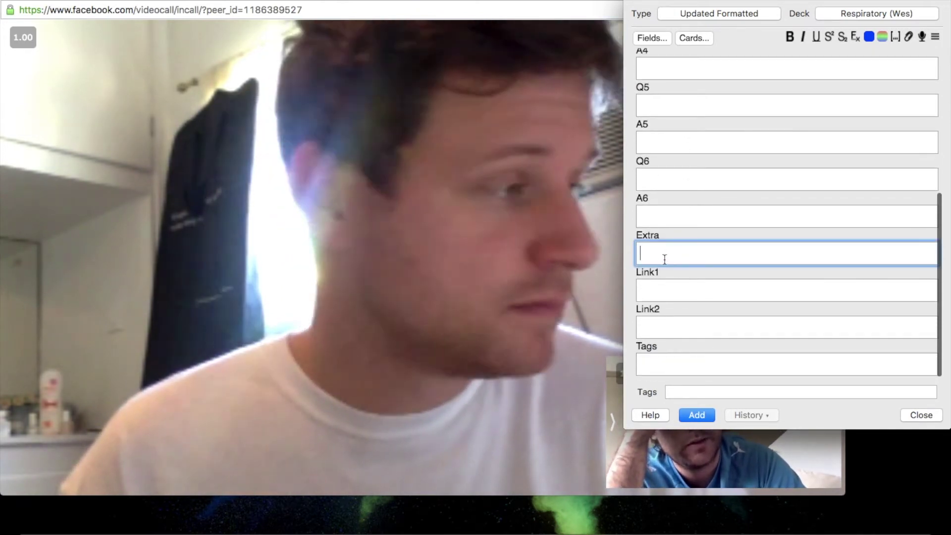
scroll(676, 259, down, 1)
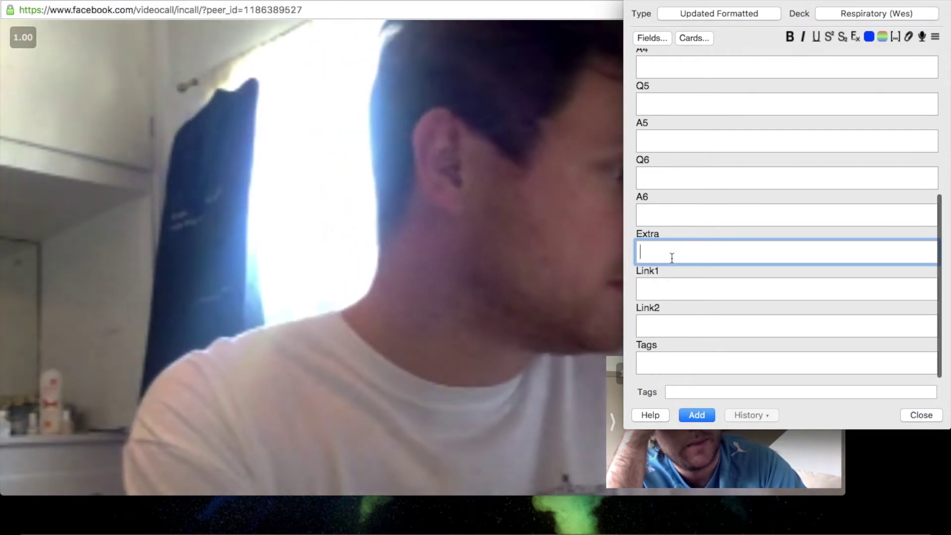
click(665, 359)
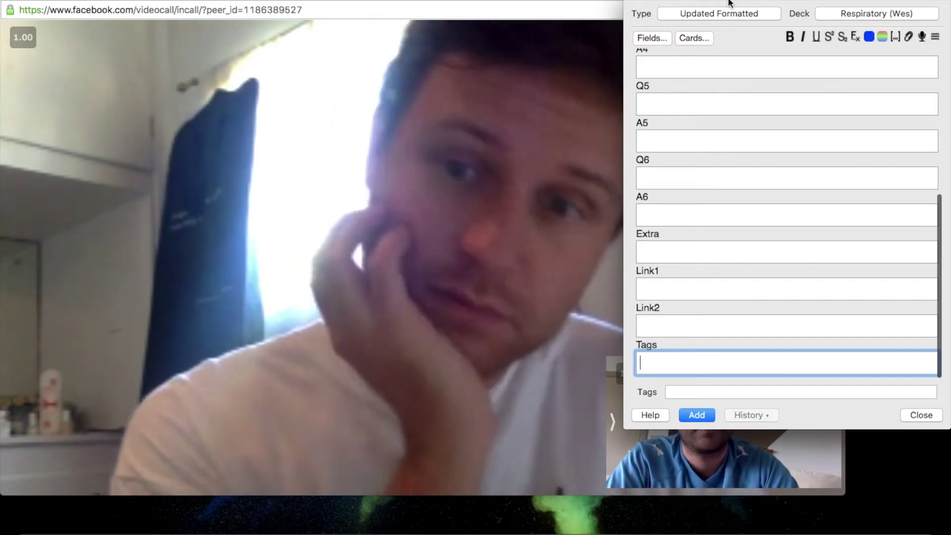
click(670, 109)
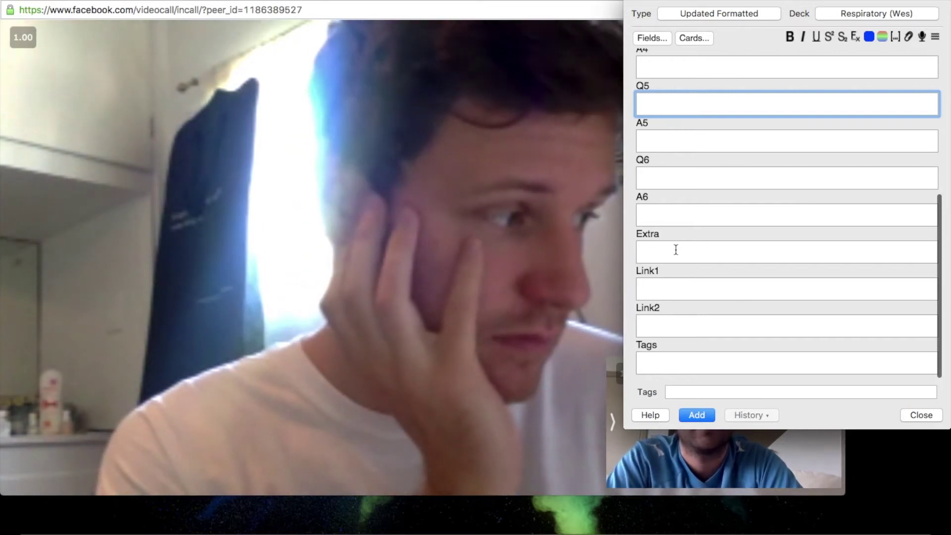
Step: Look through the note's fields from Topic down to Tags and return to the first question field
scroll(715, 240, up, 5)
scroll(715, 240, down, 5)
scroll(715, 242, up, 5)
scroll(715, 242, down, 5)
scroll(715, 241, up, 5)
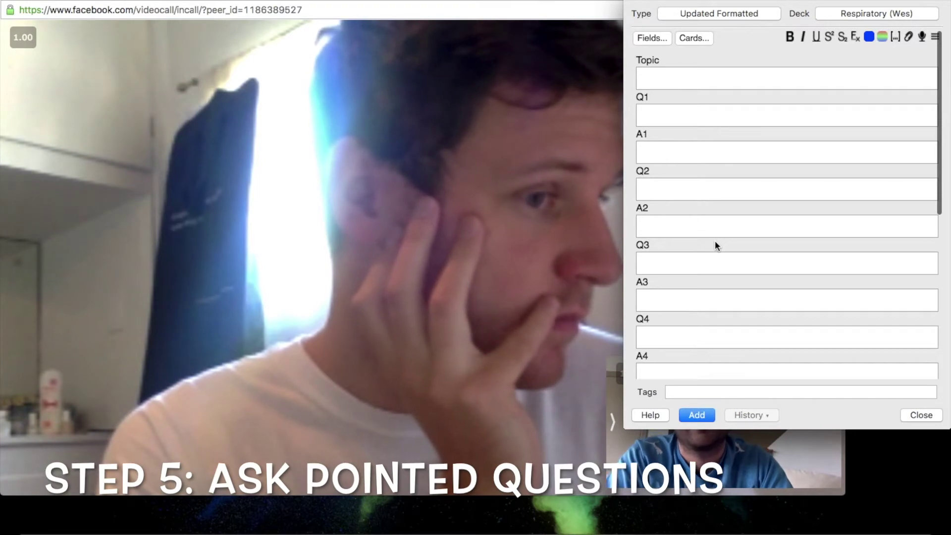
click(716, 117)
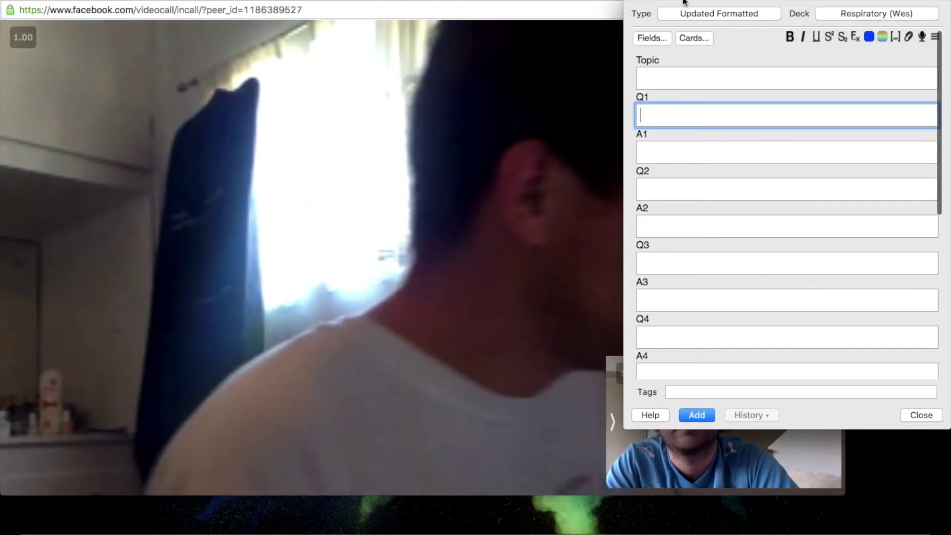
Step: Shift the note-adding window so that more of the video call shows and make the note's Tags field active
drag(666, 6, 687, 6)
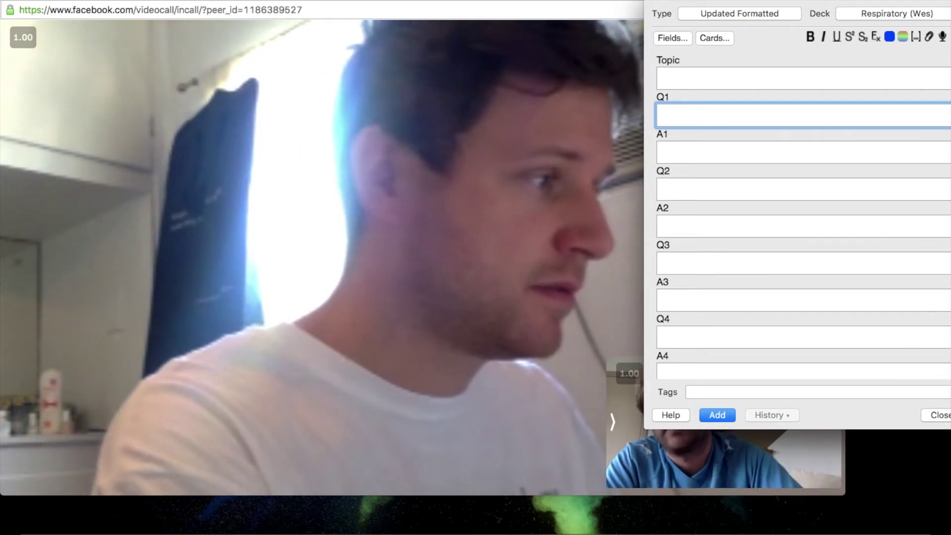
mouse_move(721, 1)
mouse_down()
mouse_move(580, 1)
mouse_move(731, 2)
mouse_up()
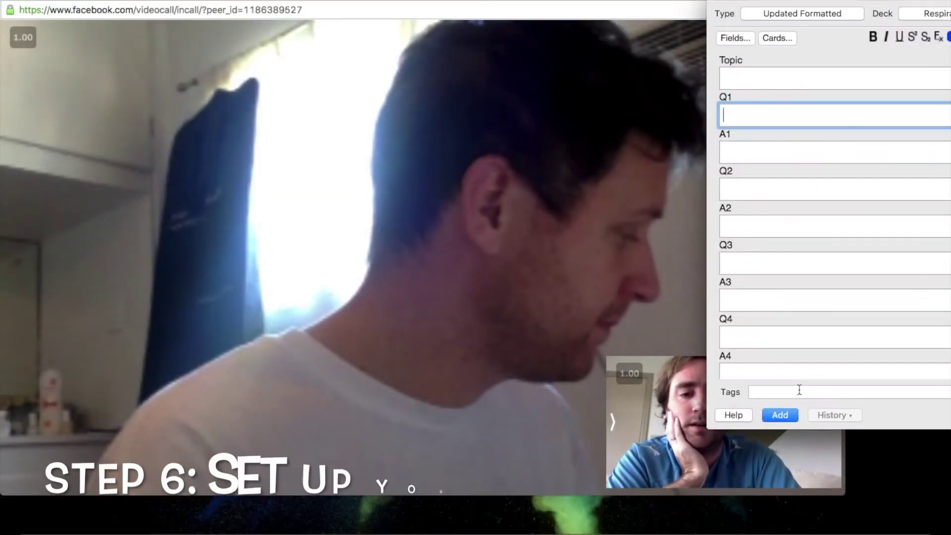
click(800, 390)
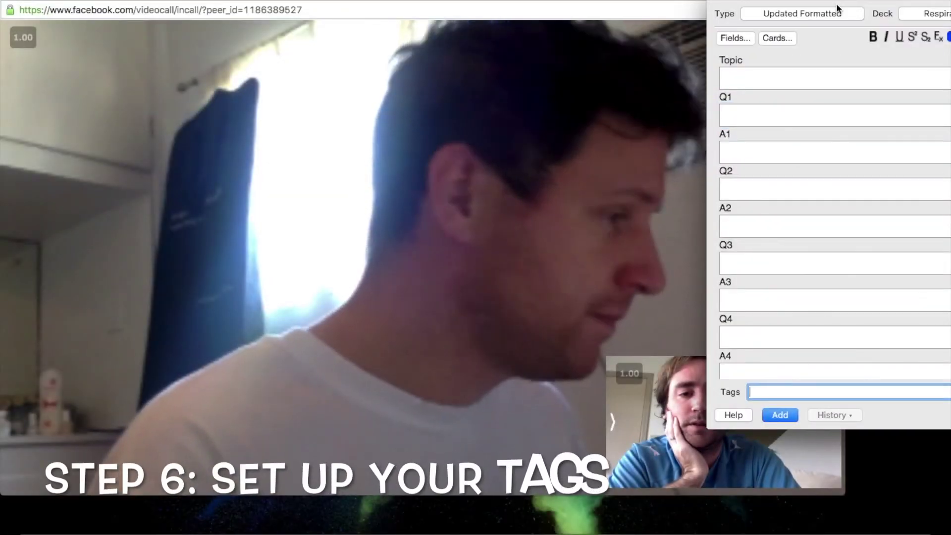
mouse_move(817, 1)
mouse_down()
mouse_move(733, 1)
mouse_move(818, 2)
mouse_move(752, 1)
mouse_move(800, 1)
mouse_up()
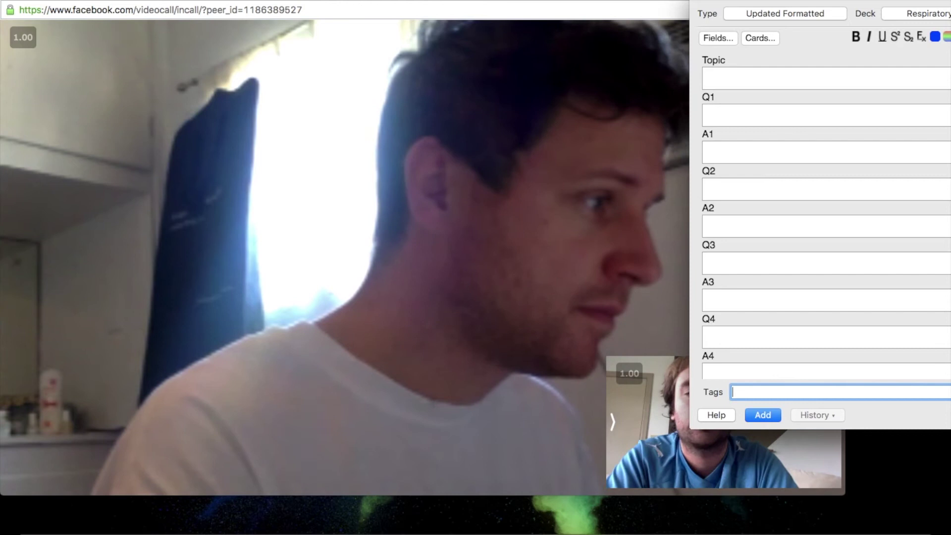
drag(770, 1, 751, 1)
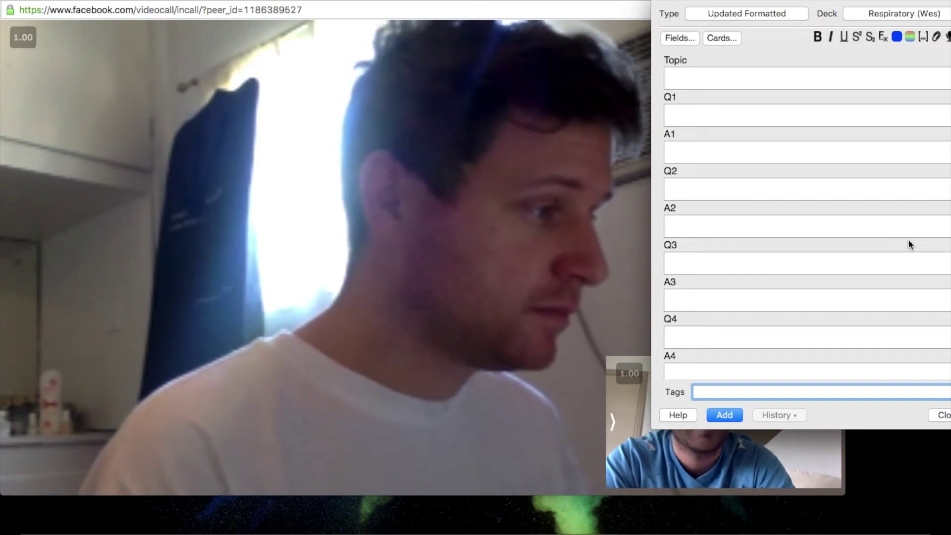
Step: Enter Renal_Respiratory as an example tag for the note
text(Renal)
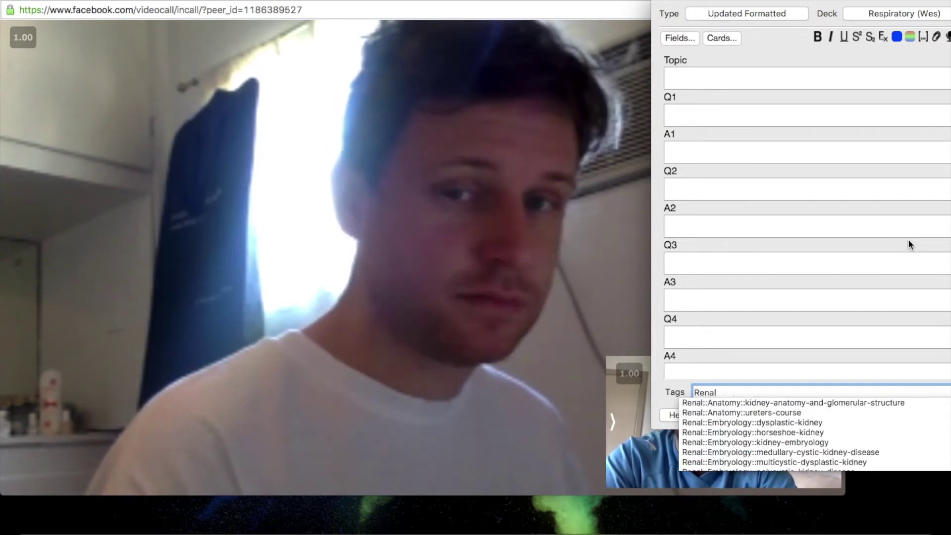
text( Resp)
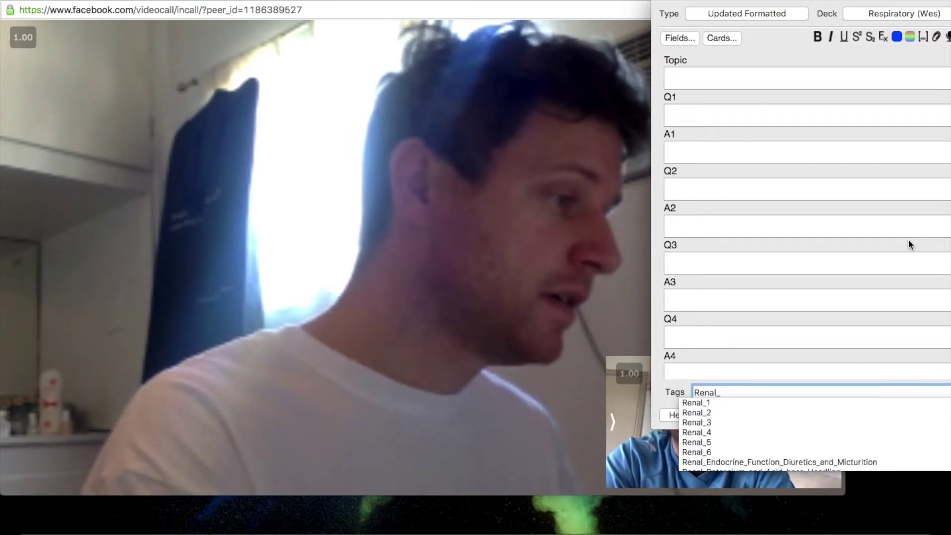
text(Respiratory)
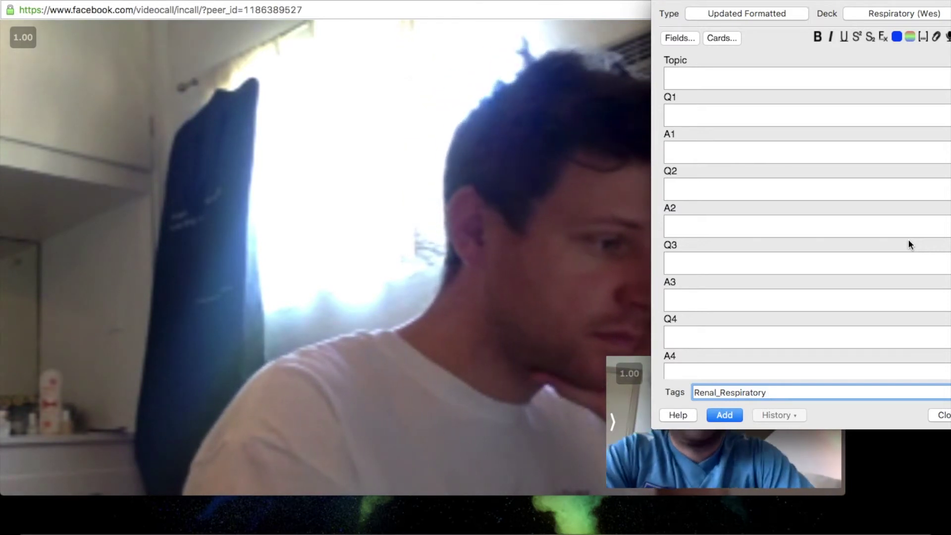
Step: Clear the example tag from the note's Tags field
key(BackSpace)
key(BackSpace)
key(BackSpace)
key(BackSpace)
key(BackSpace)
key(BackSpace)
key(BackSpace)
key(BackSpace)
key(BackSpace)
key(BackSpace)
key(BackSpace)
key(BackSpace)
key(BackSpace)
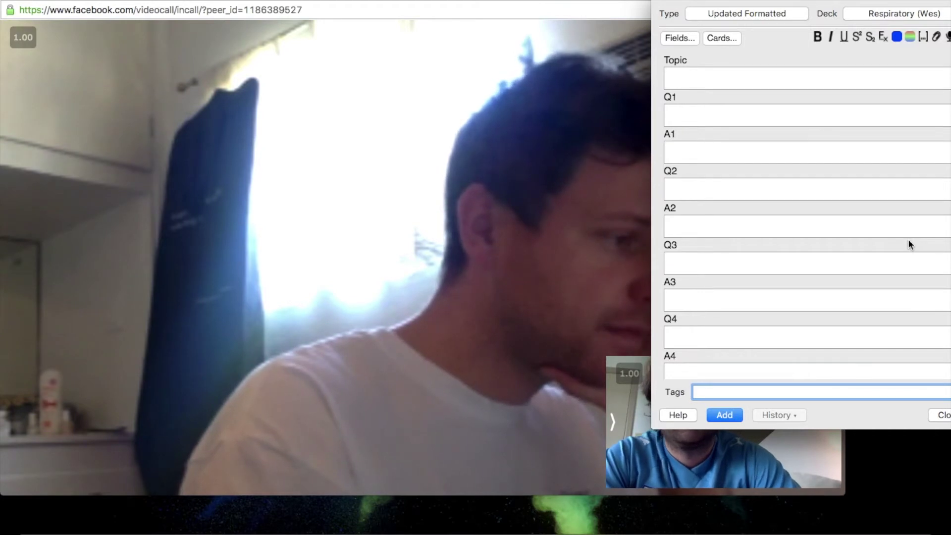
Step: Bring the note-adding window fully into view and enter the friend's first name as the note's Topic
drag(748, 2, 832, 2)
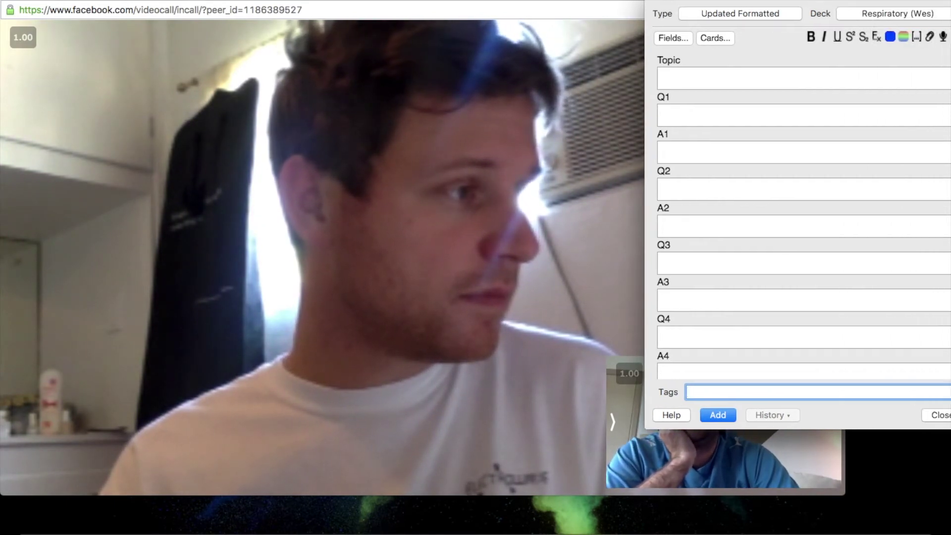
click(729, 120)
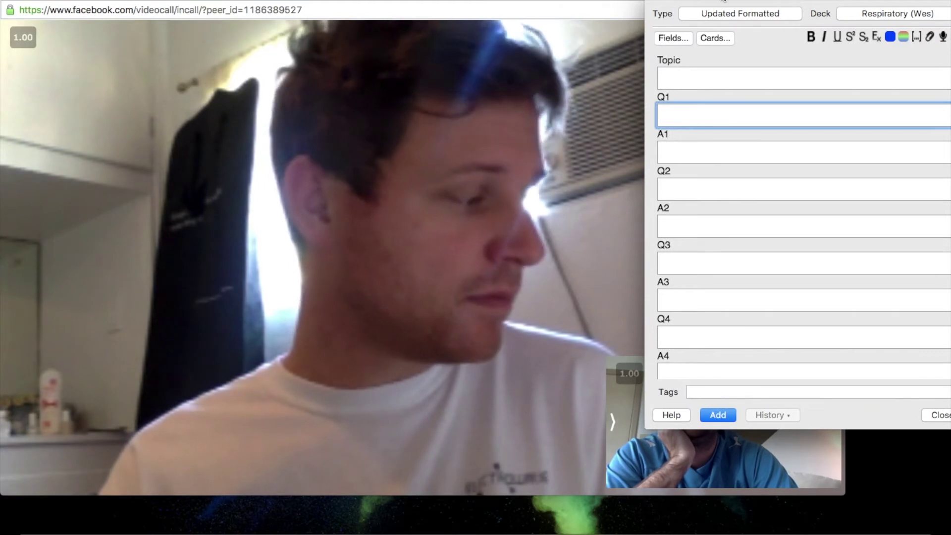
click(672, 82)
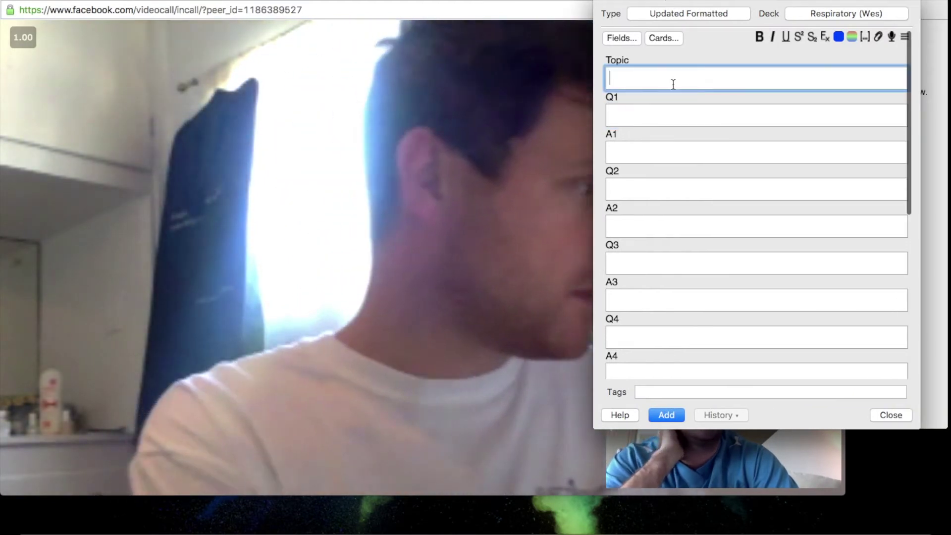
click(652, 125)
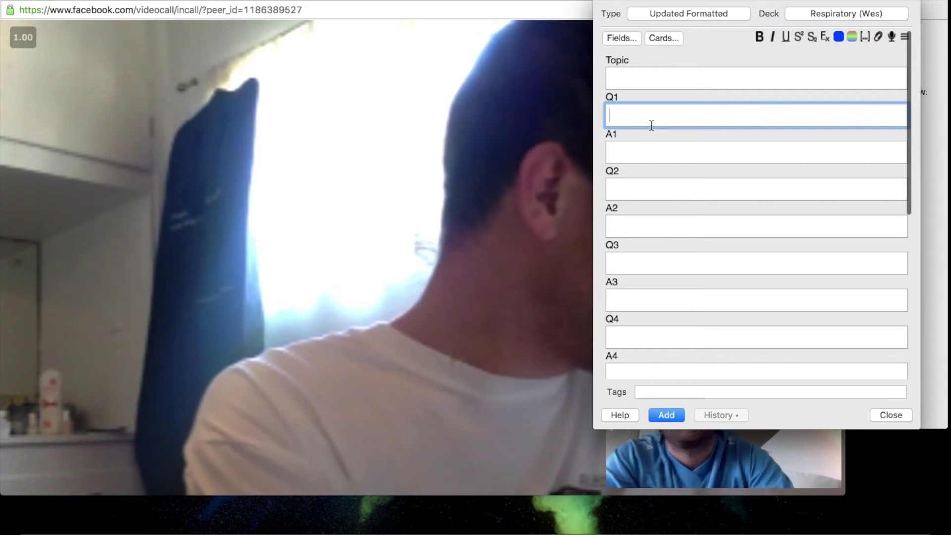
click(668, 84)
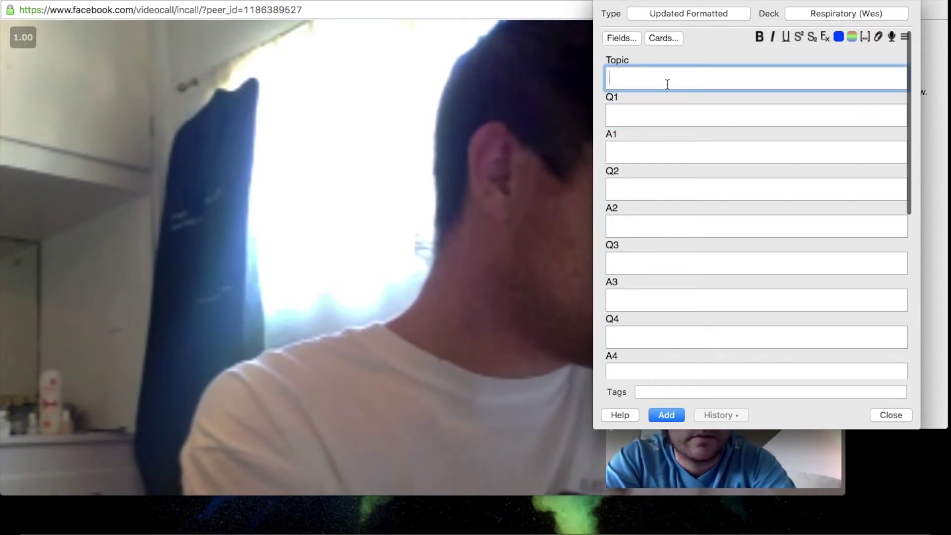
text(Wes)
key(Tab)
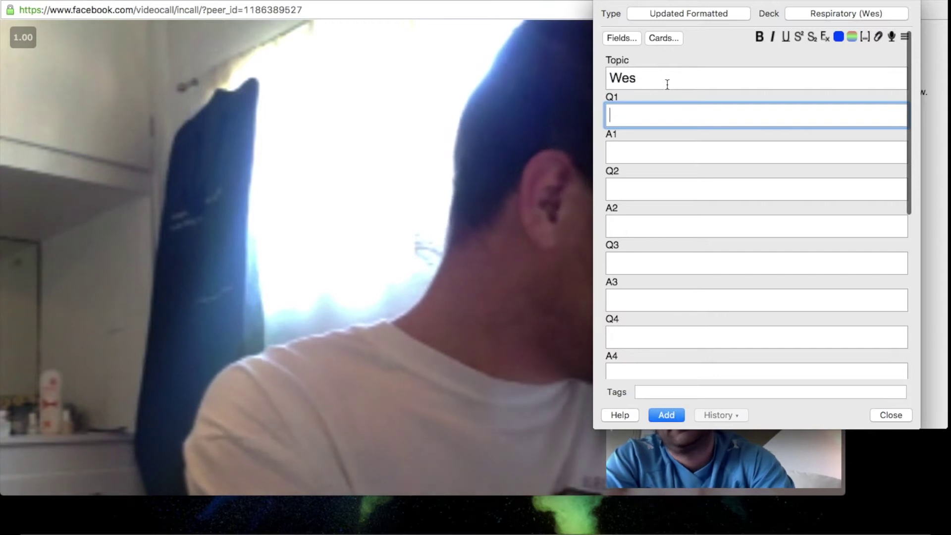
Step: Enter a Q1 question asking why the friend is so soft, and answer it in A1 with "He was made that way"
text(Why is We)
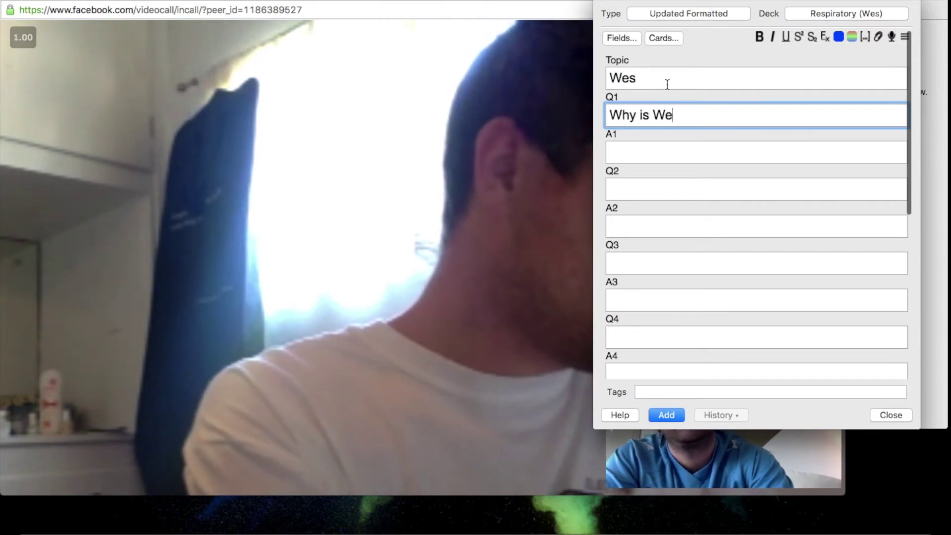
text(s so soft?)
key(Tab)
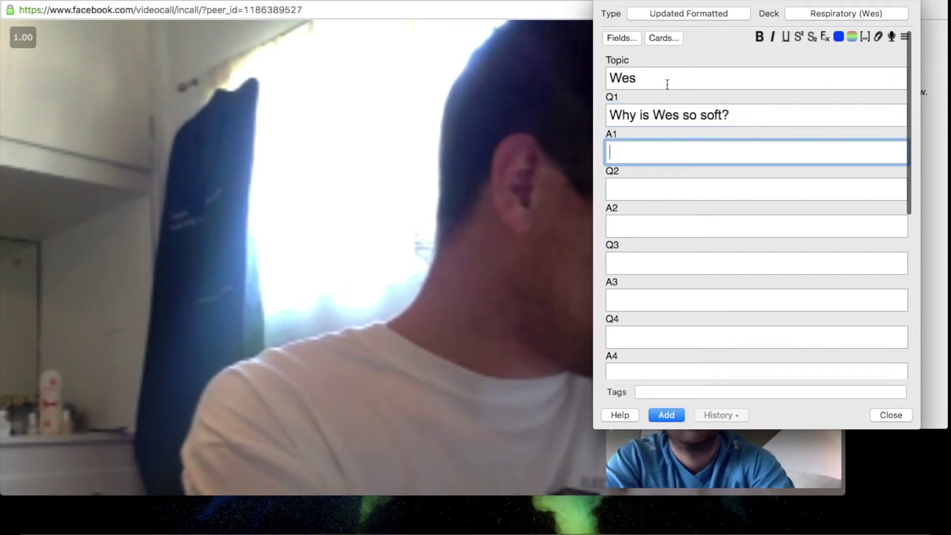
text(He was made that way)
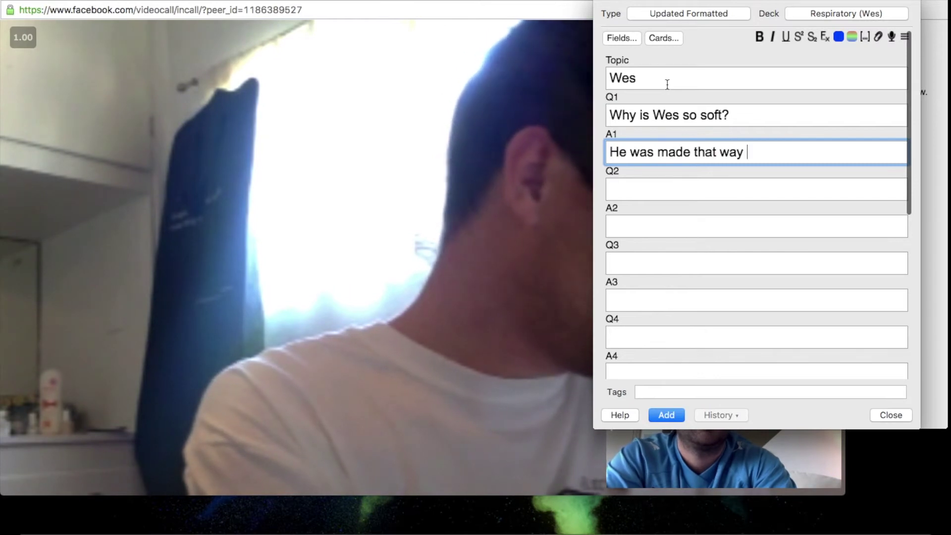
Step: Tag the note with the friend's first name and add it to the Respiratory deck
click(722, 394)
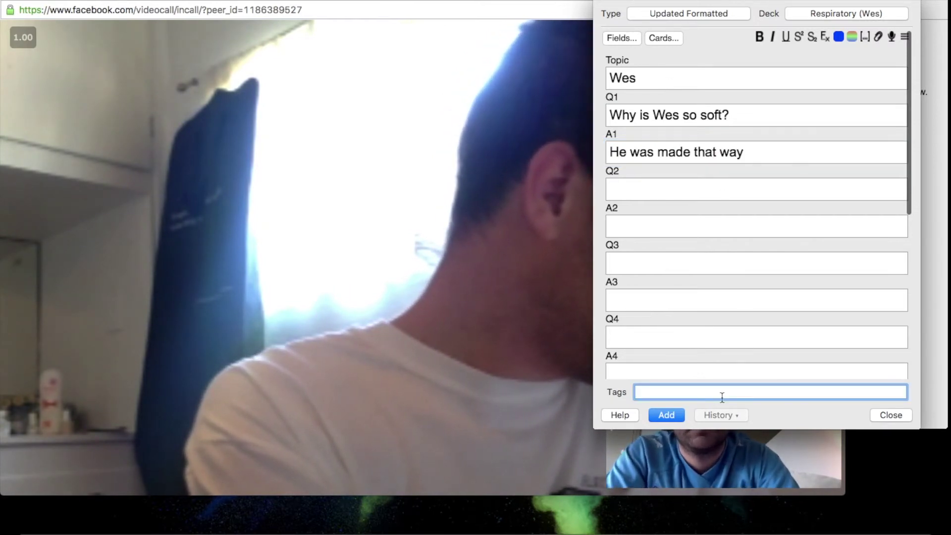
text(Wes)
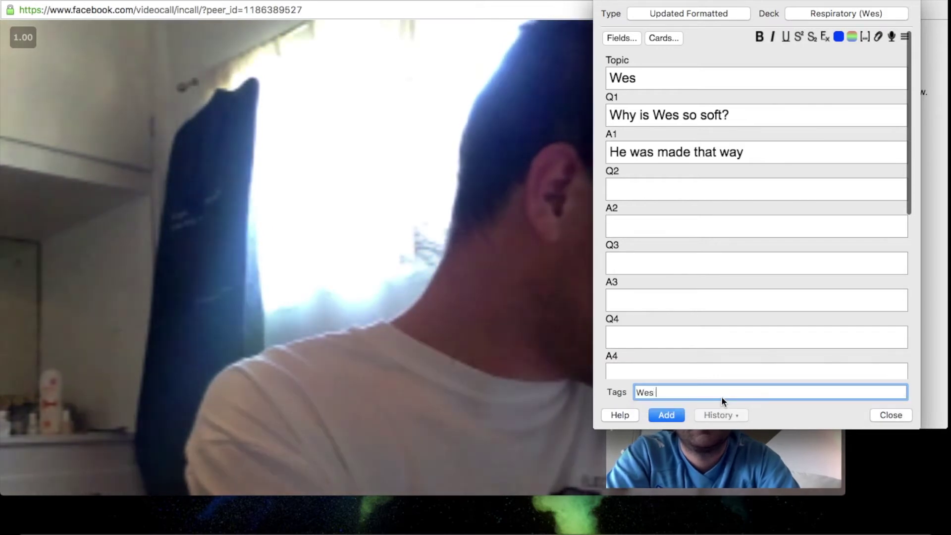
click(859, 371)
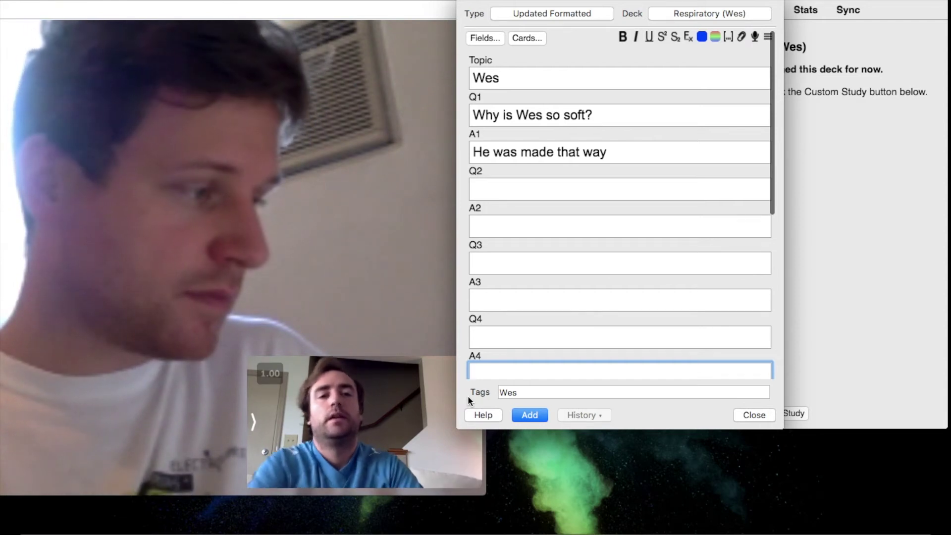
click(530, 414)
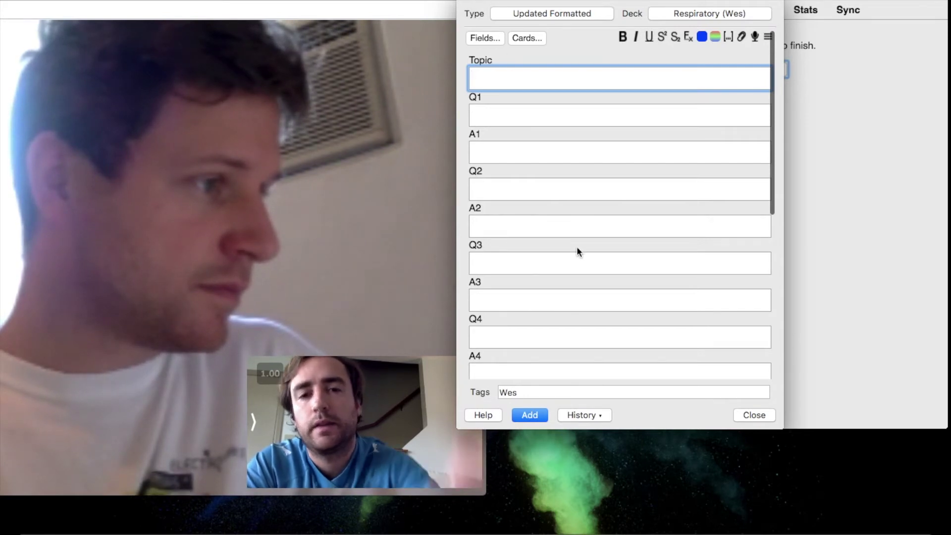
Step: Look over the blank fields for another note and close the note-adding window
scroll(576, 251, down, 6)
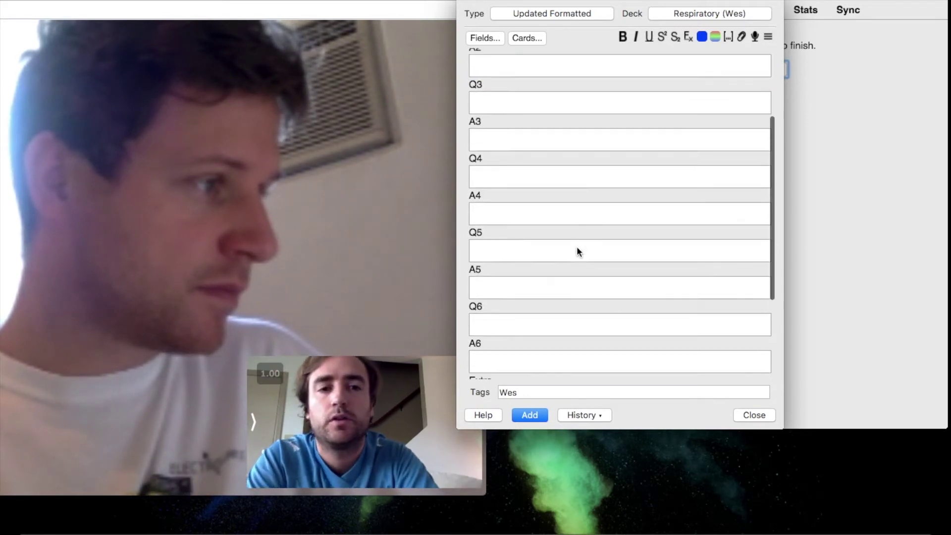
scroll(577, 251, up, 6)
scroll(577, 251, down, 6)
scroll(578, 247, up, 6)
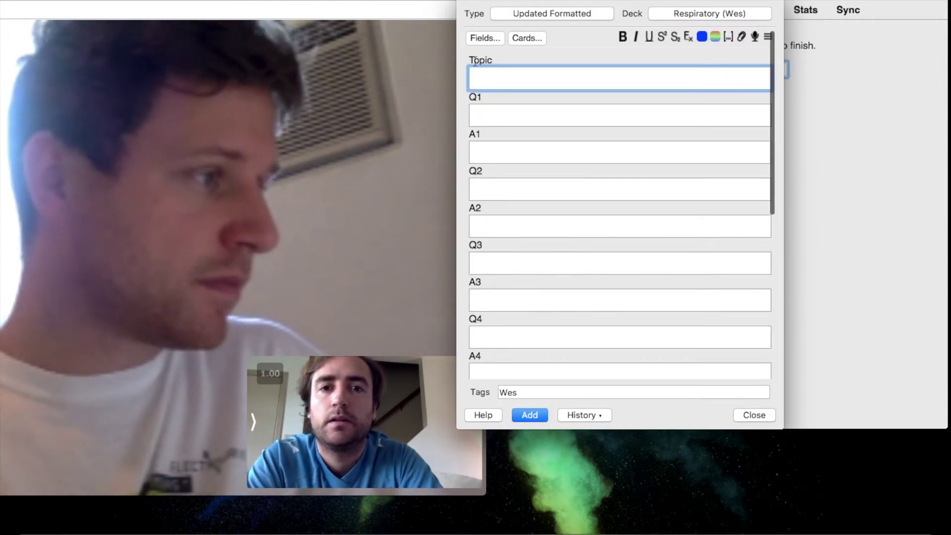
key(Escape)
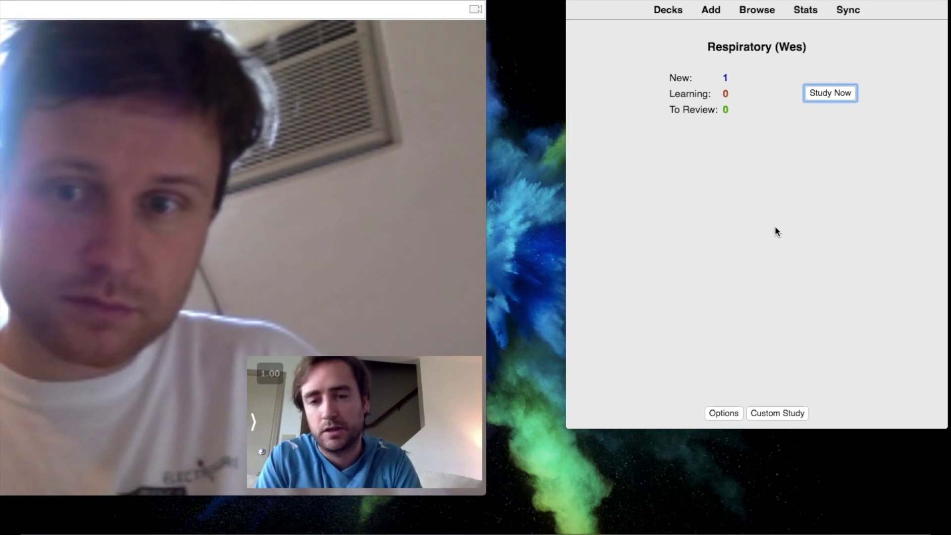
Step: Arrange the video call and the Respiratory deck window side by side
mouse_move(362, 4)
drag(345, 2, 403, 1)
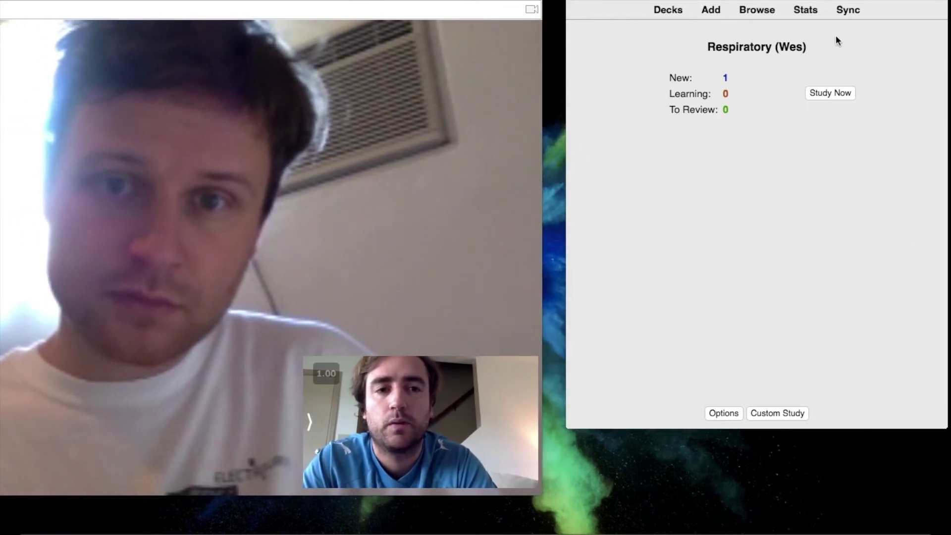
drag(805, 1, 782, 1)
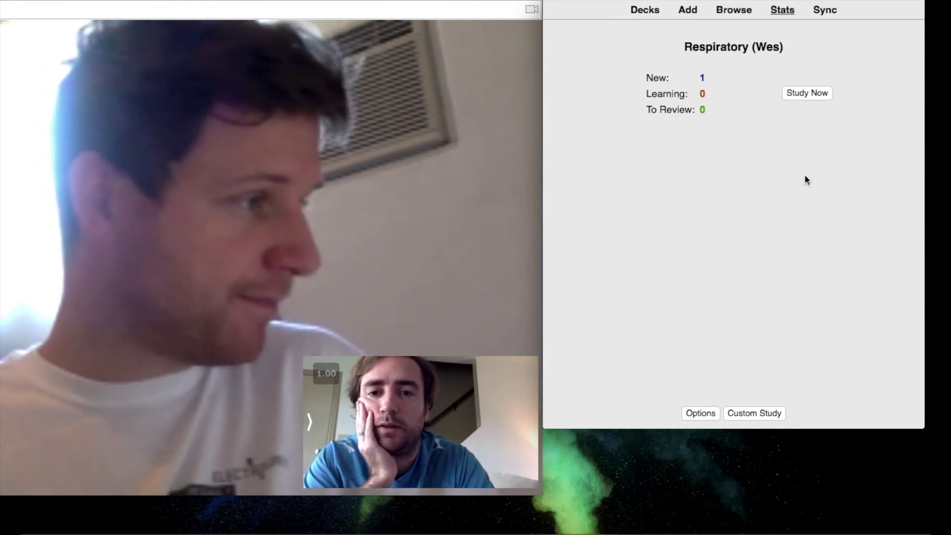
Step: Study the new card in the Respiratory deck, reveal its answer and rate it Easy
click(807, 94)
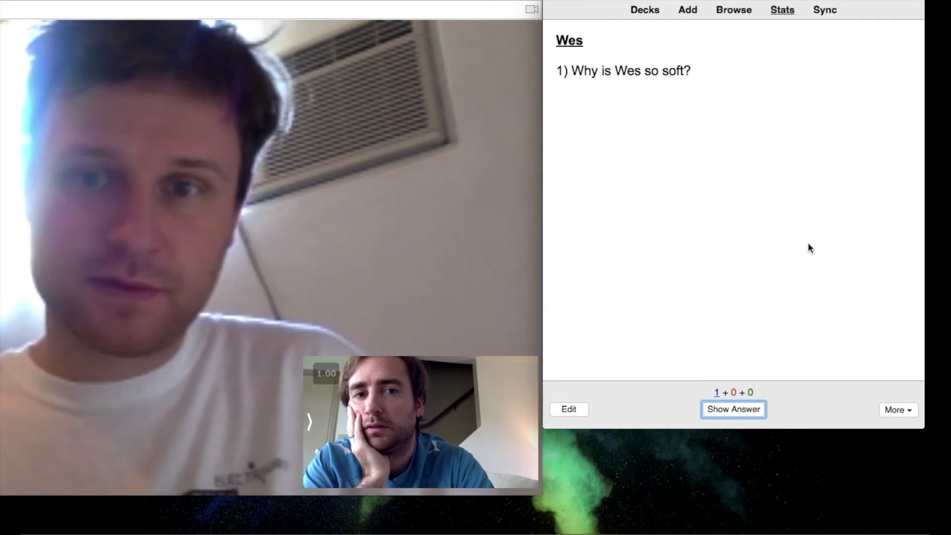
key(space)
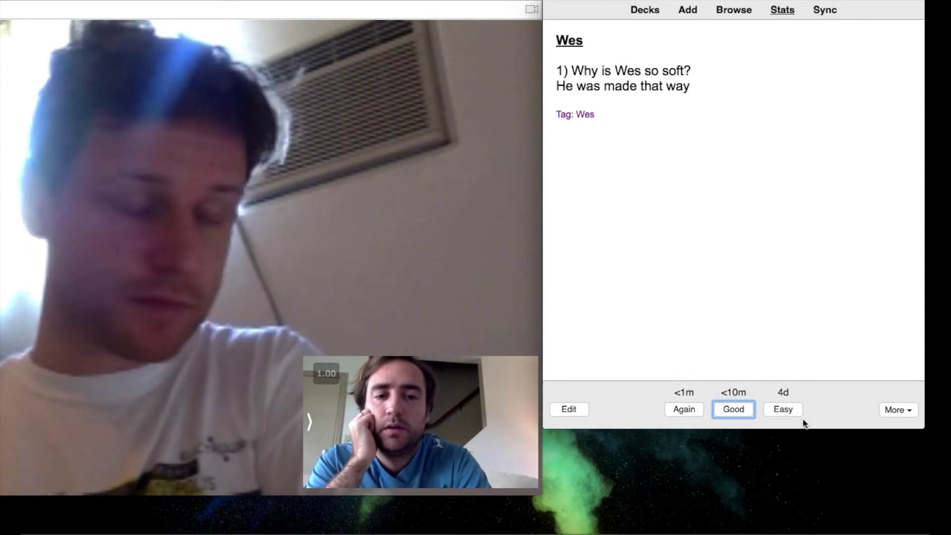
click(778, 407)
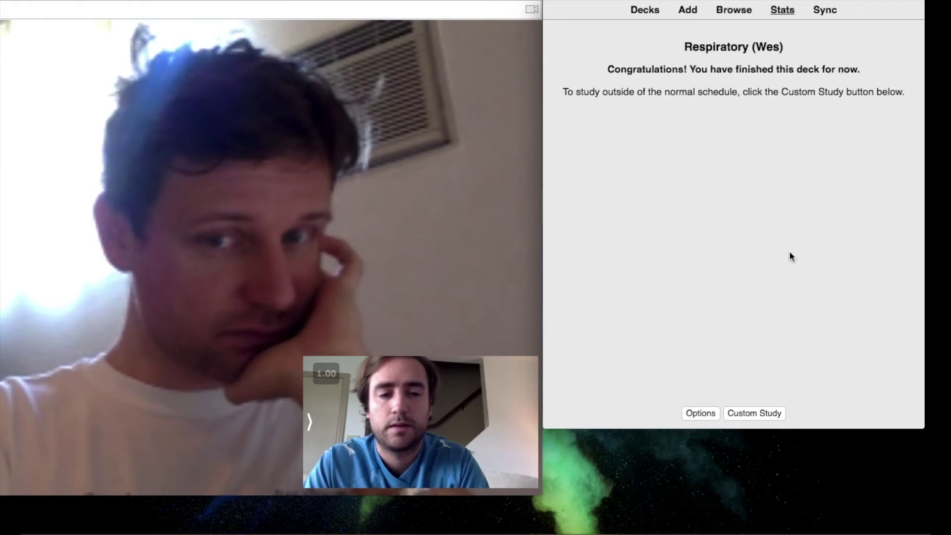
Step: Return to the deck list, open the Nutrition deck under Biochemistry and start studying it
click(646, 12)
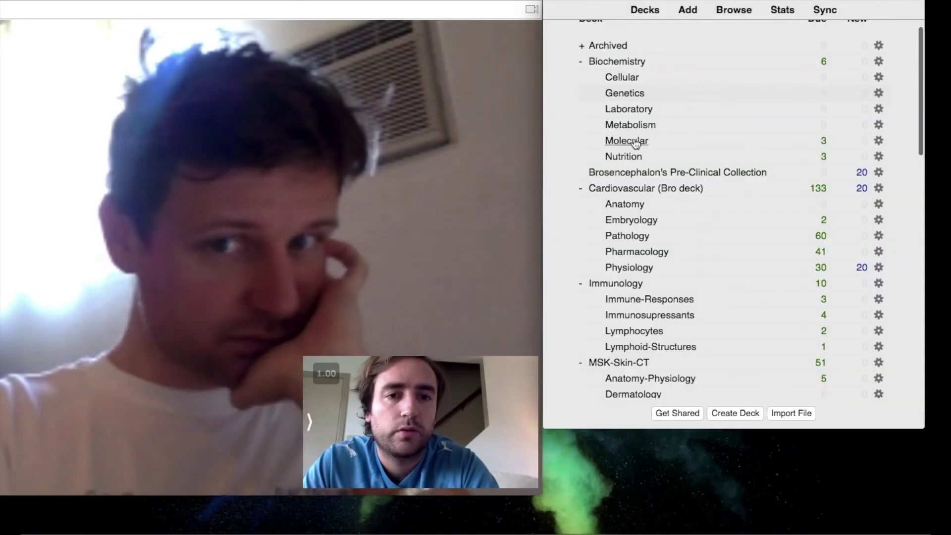
click(622, 157)
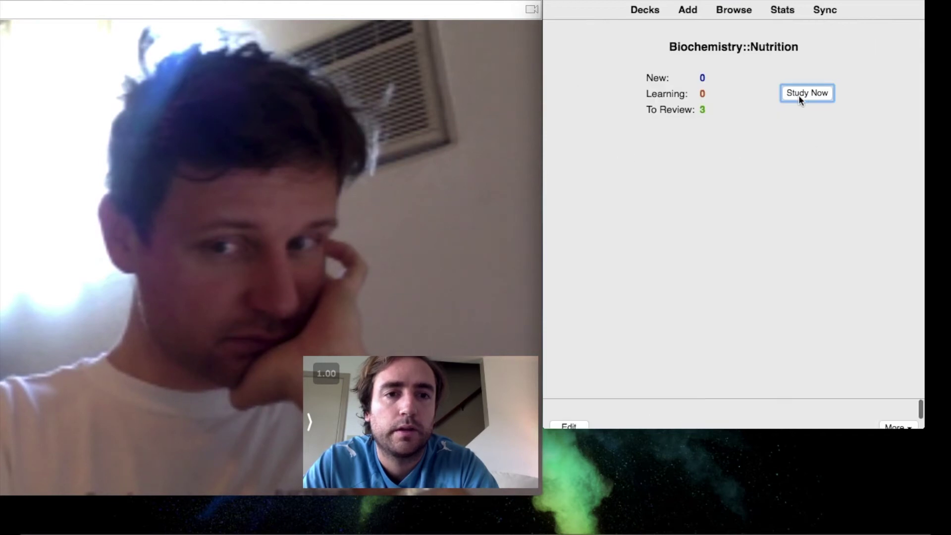
click(798, 95)
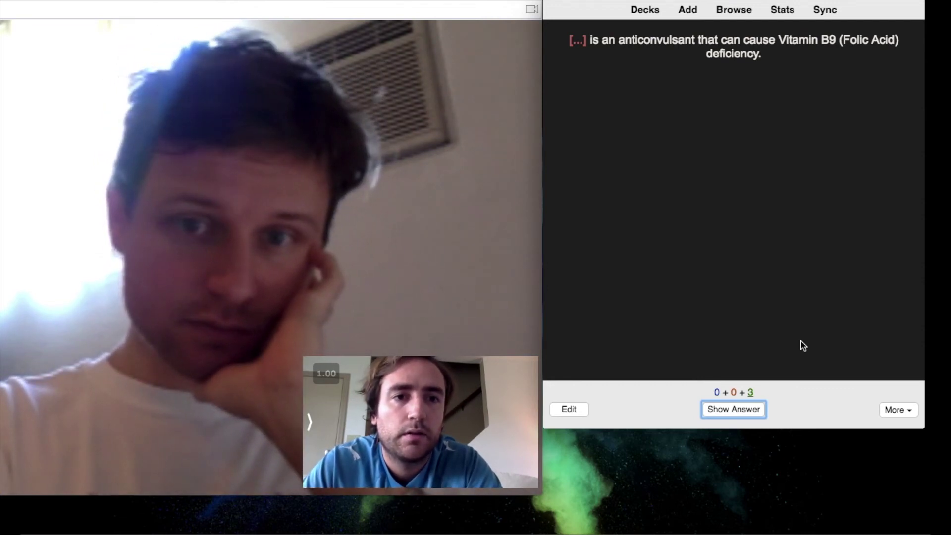
Step: Reveal the answer to the anticonvulsant card in the Nutrition deck, rate it Good and return to the deck list
key(space)
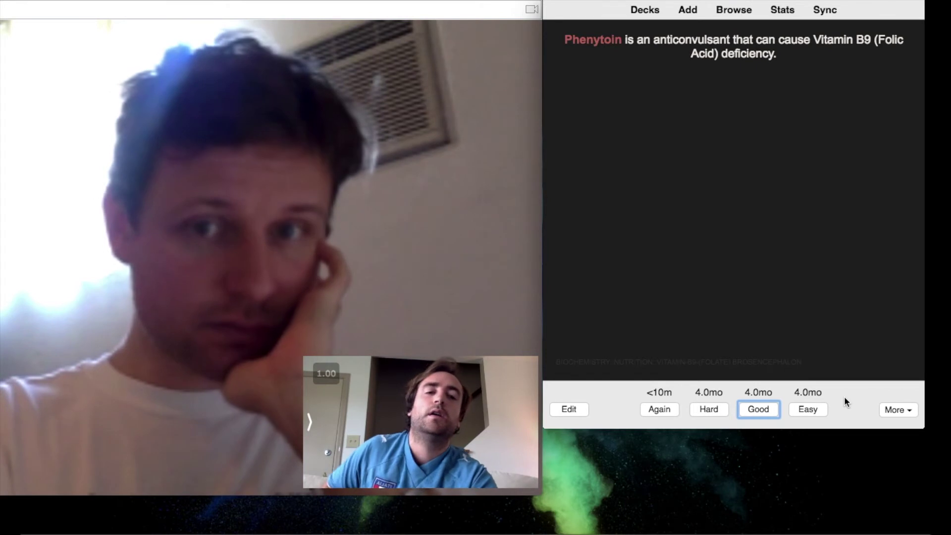
click(757, 411)
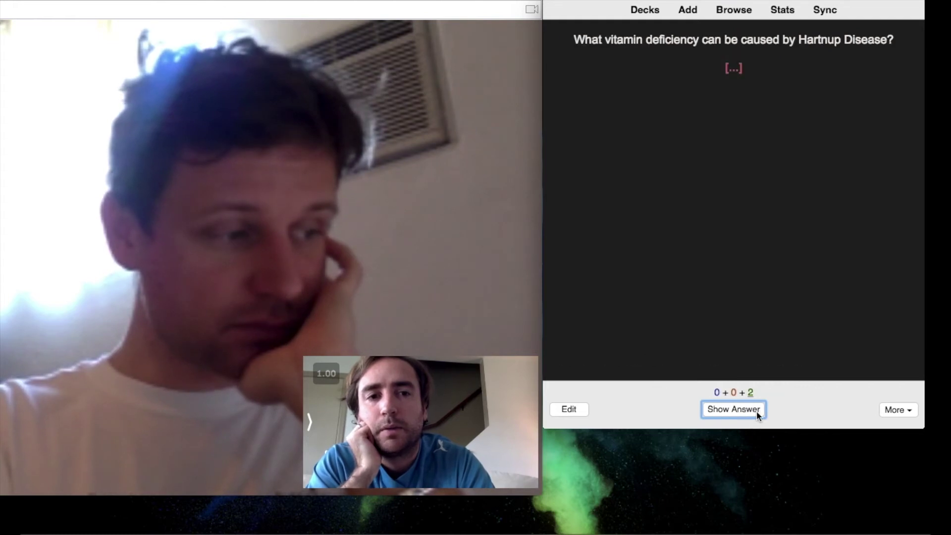
click(643, 11)
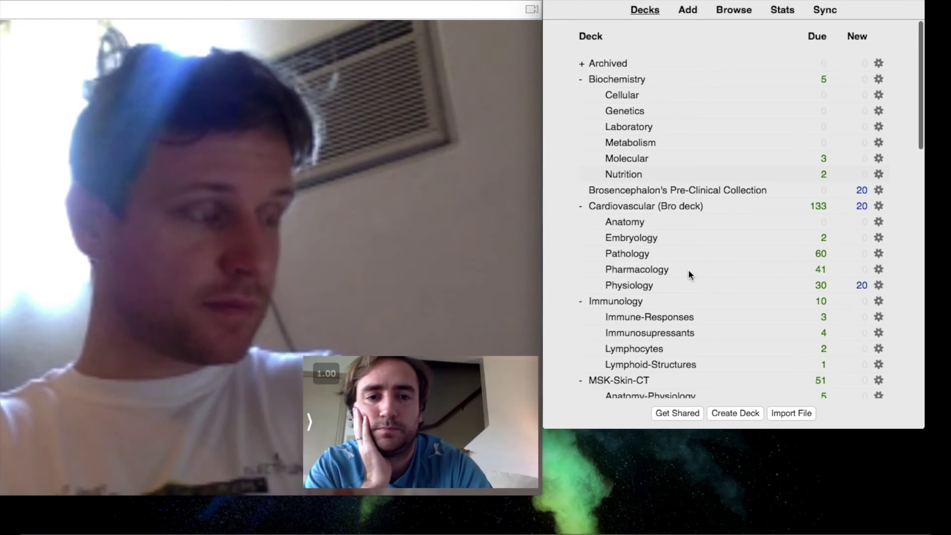
Step: Find the personal Respiratory deck listed just above Sketchy and open its options
scroll(689, 271, down, 15)
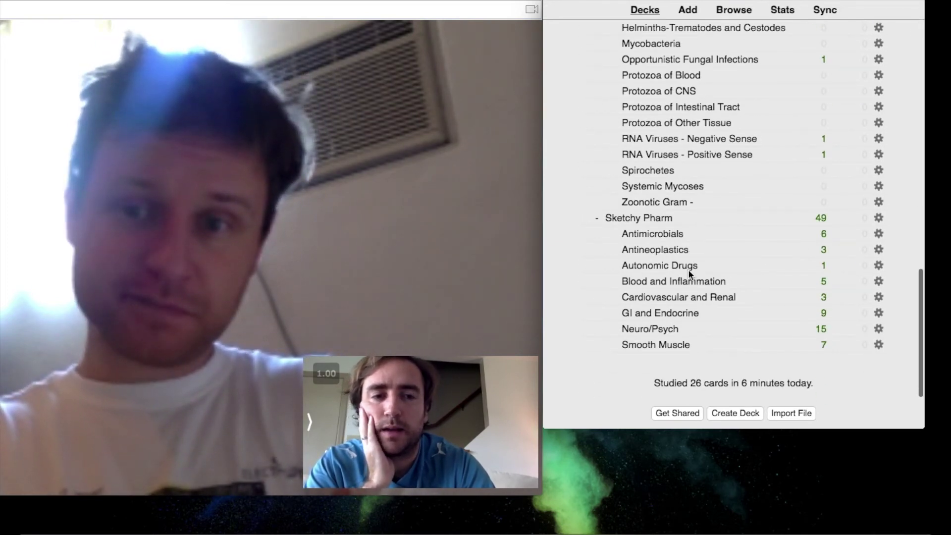
scroll(690, 274, up, 15)
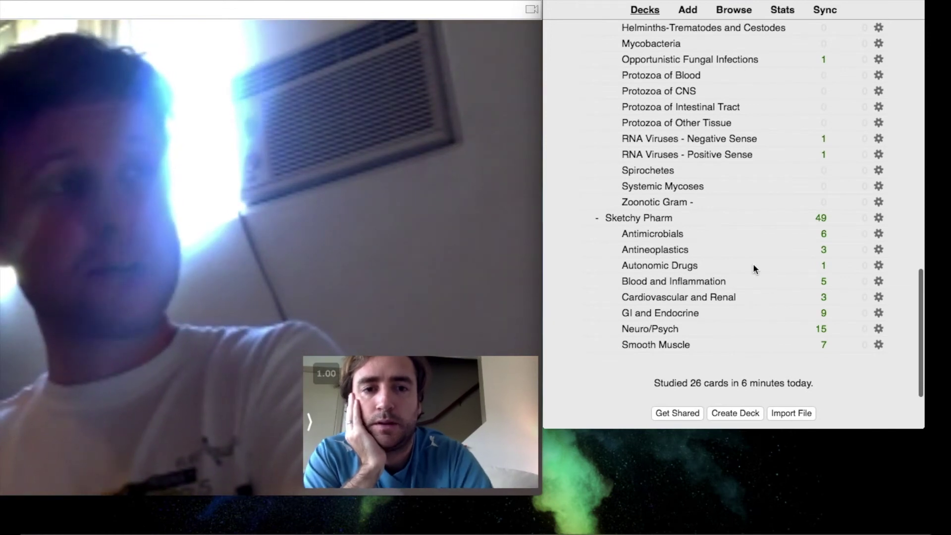
scroll(753, 266, up, 5)
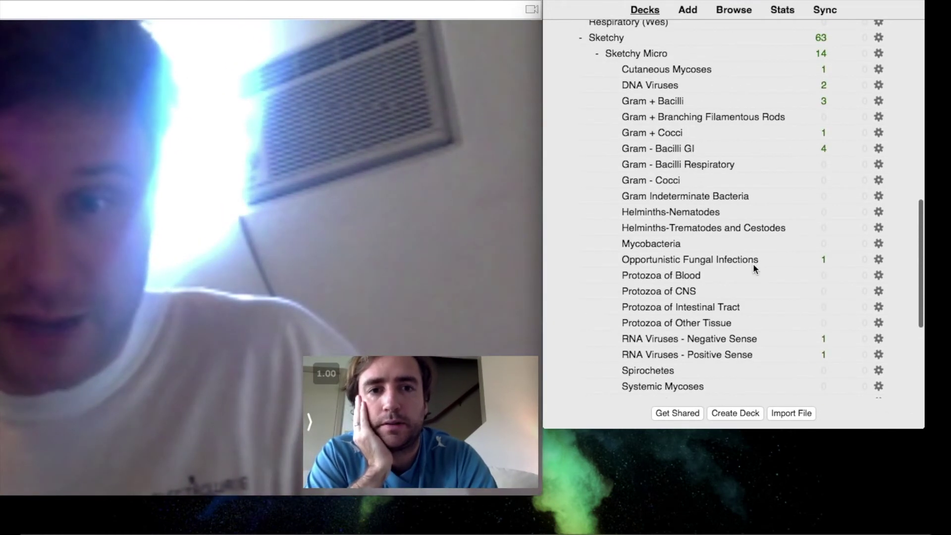
scroll(753, 266, up, 4)
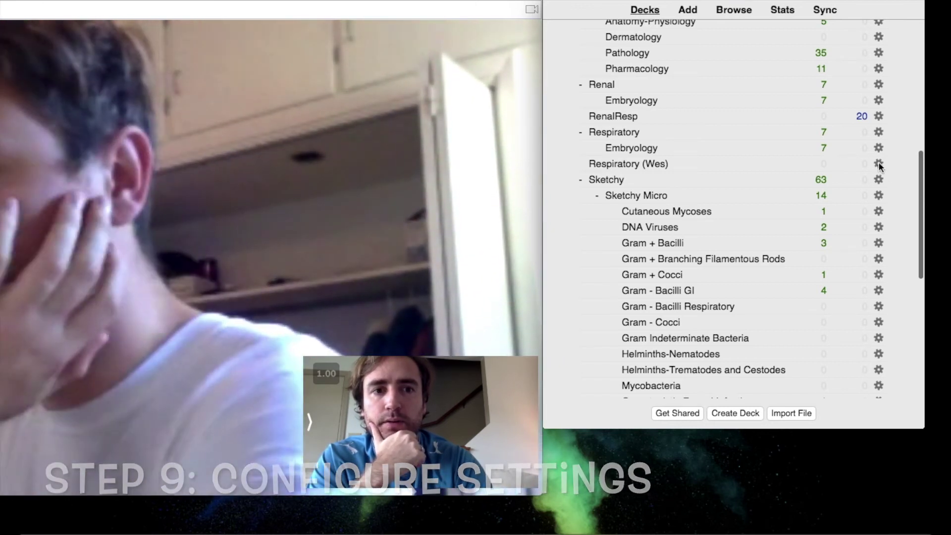
click(878, 165)
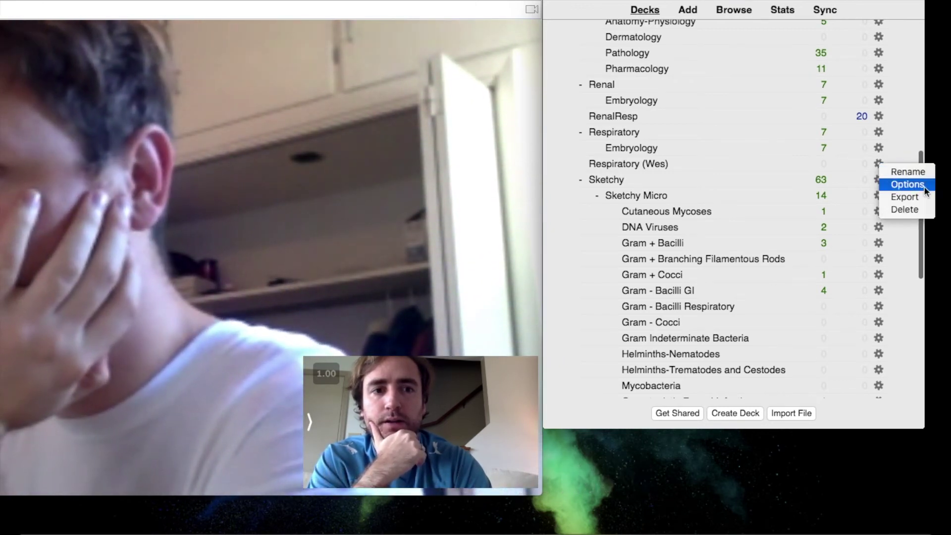
click(924, 190)
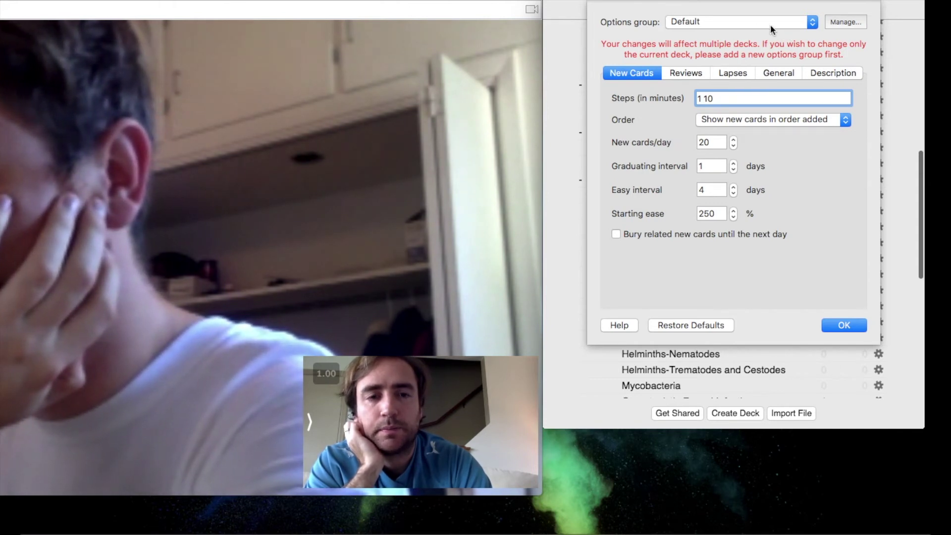
Step: Check the available options groups and look over the New Cards, Reviews, Lapses, General and Description settings
click(724, 20)
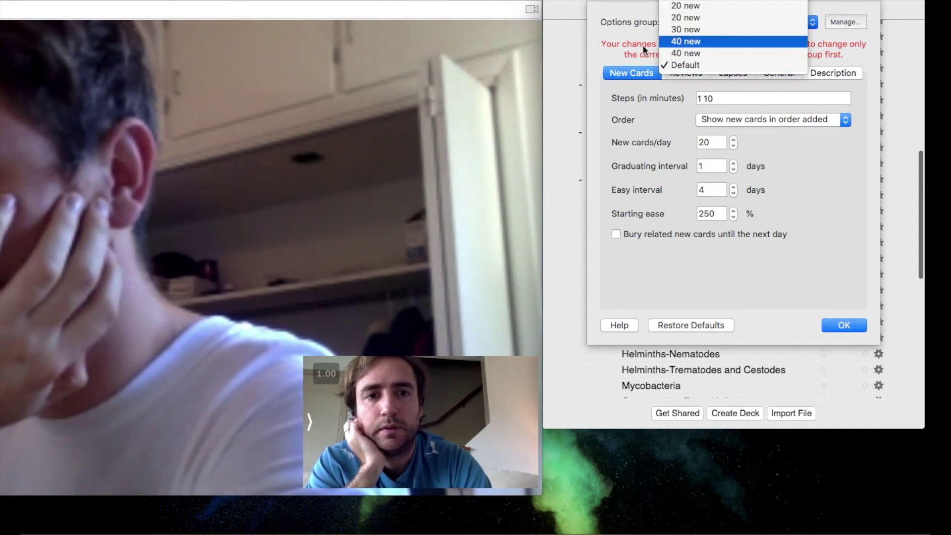
click(608, 43)
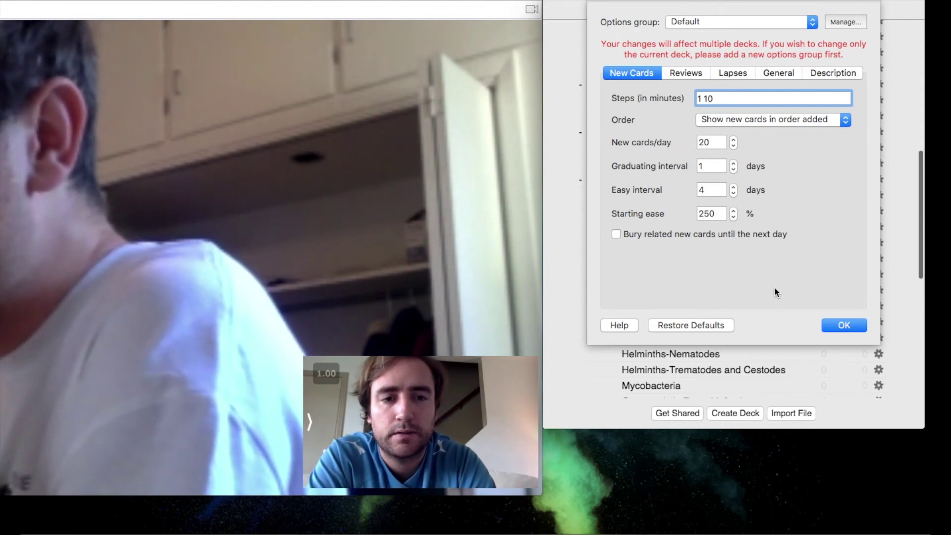
click(686, 73)
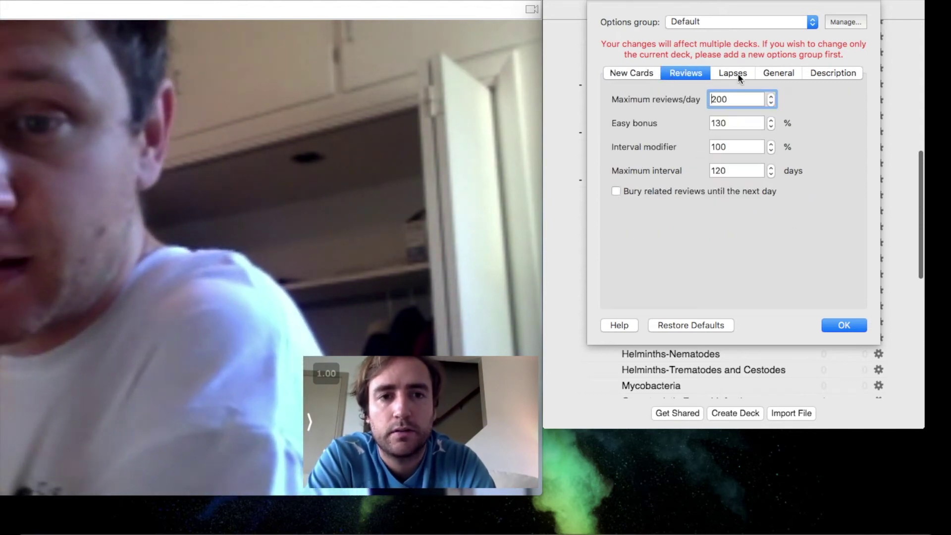
click(738, 75)
click(787, 73)
click(842, 73)
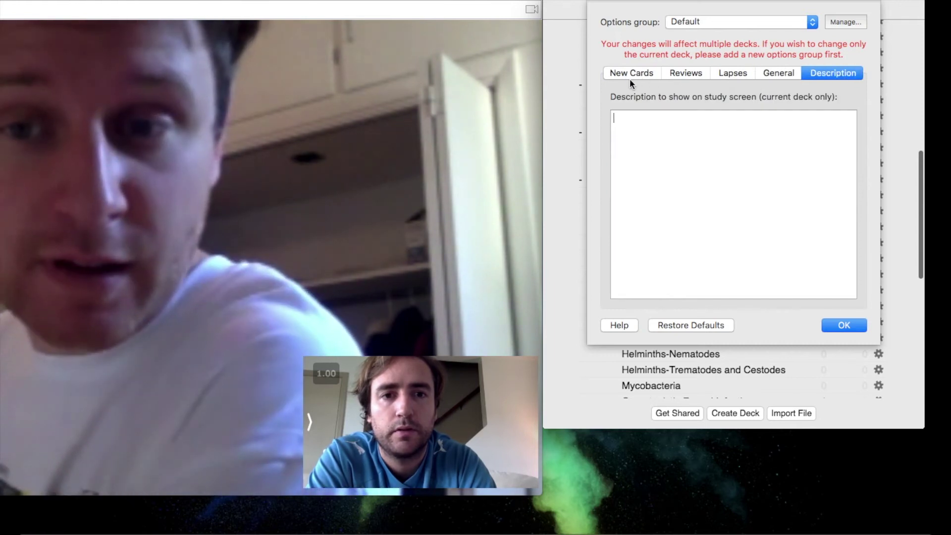
click(630, 79)
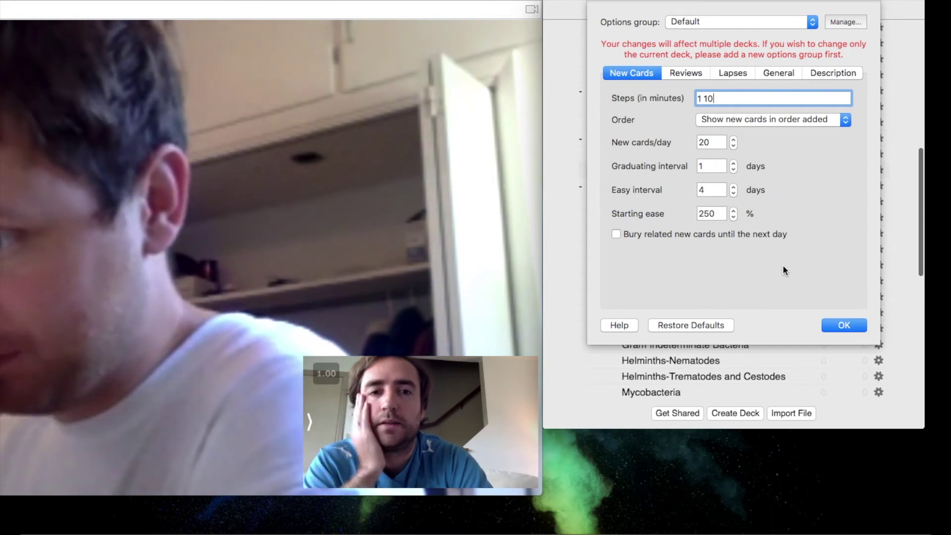
Step: Keep the Default options group and examine its New cards/day and Maximum reviews/day settings
click(731, 22)
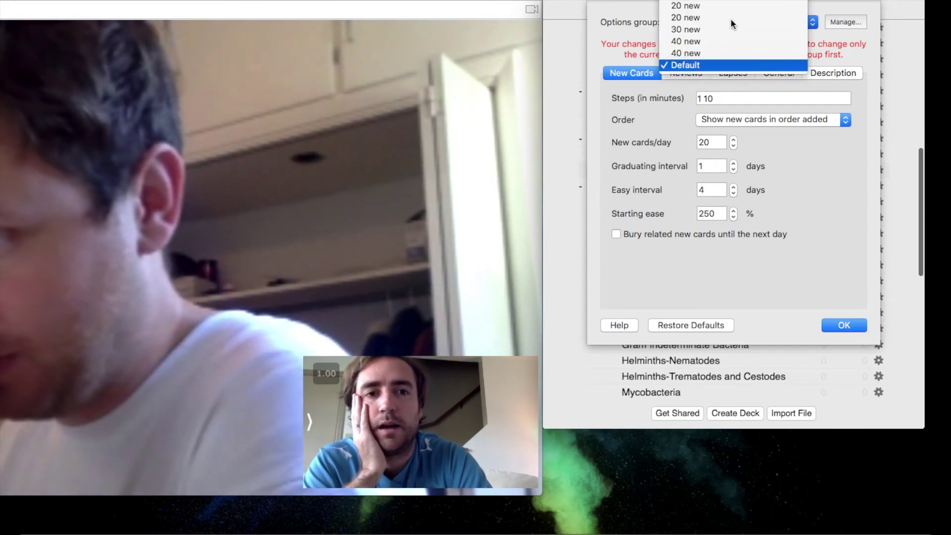
click(696, 66)
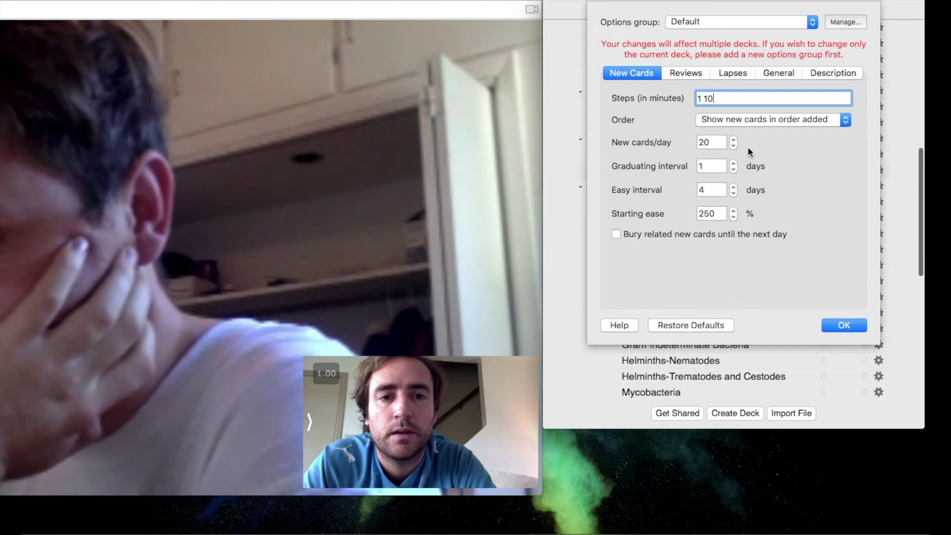
click(711, 144)
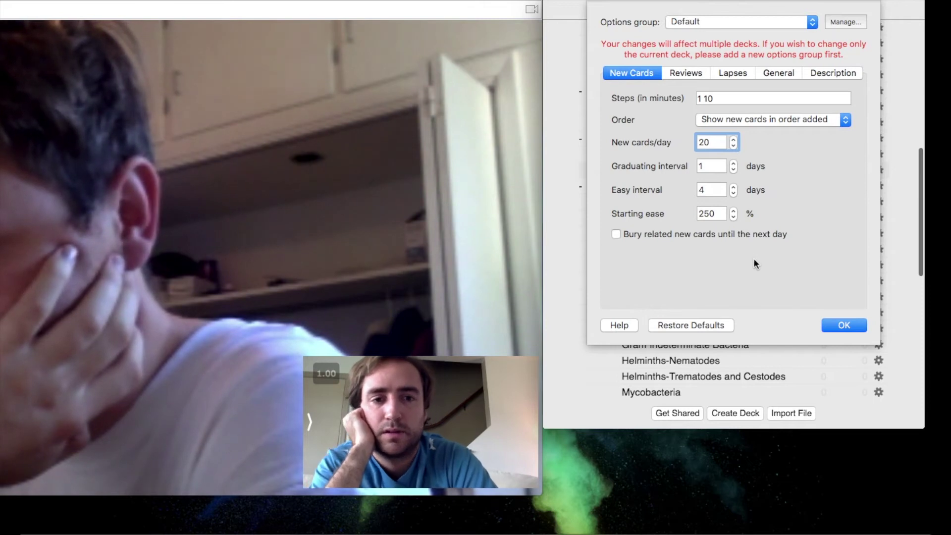
click(689, 75)
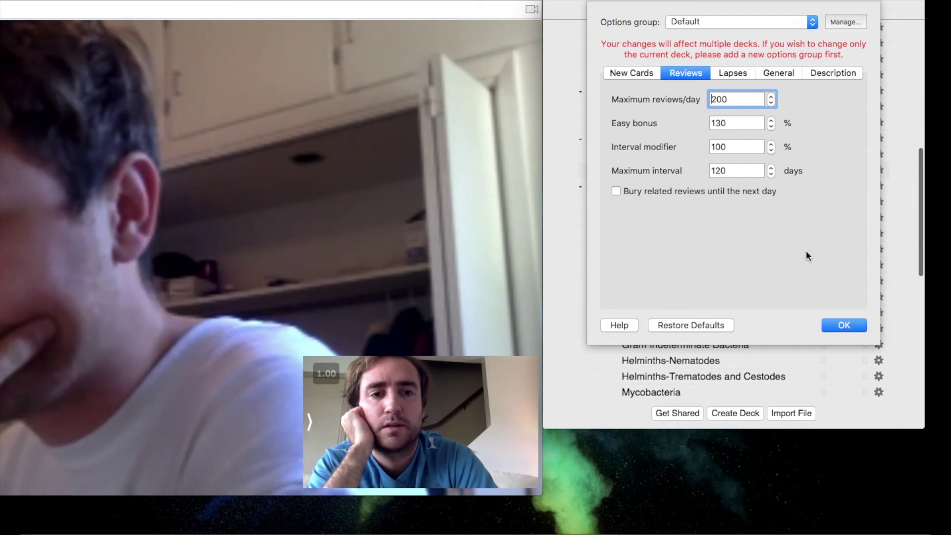
click(748, 104)
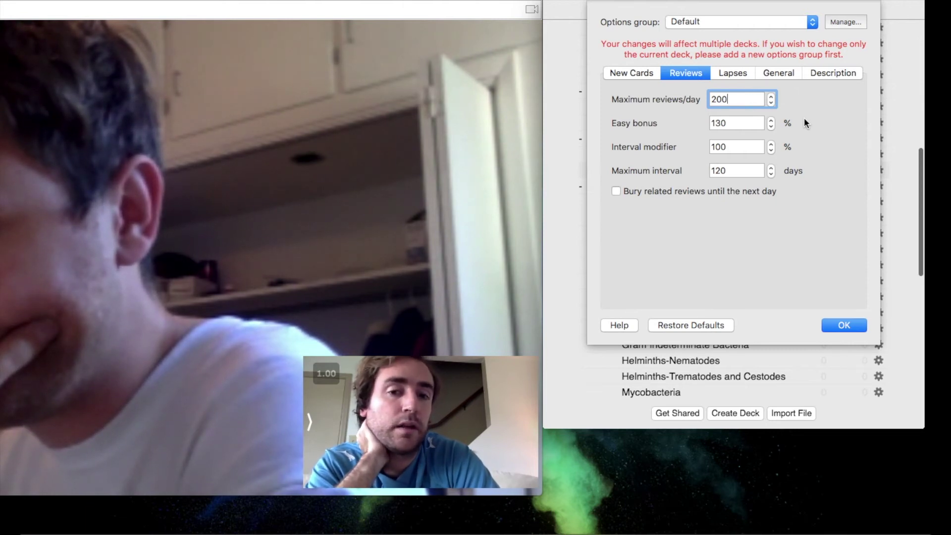
Step: Shift the video call window further across the screen and bring the deck options back in front of it
click(364, 1)
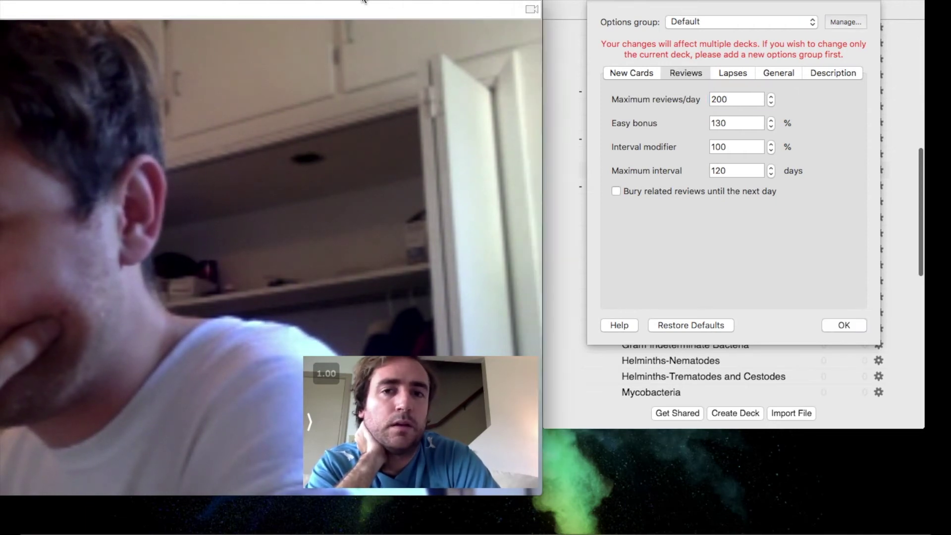
drag(341, 1, 385, 1)
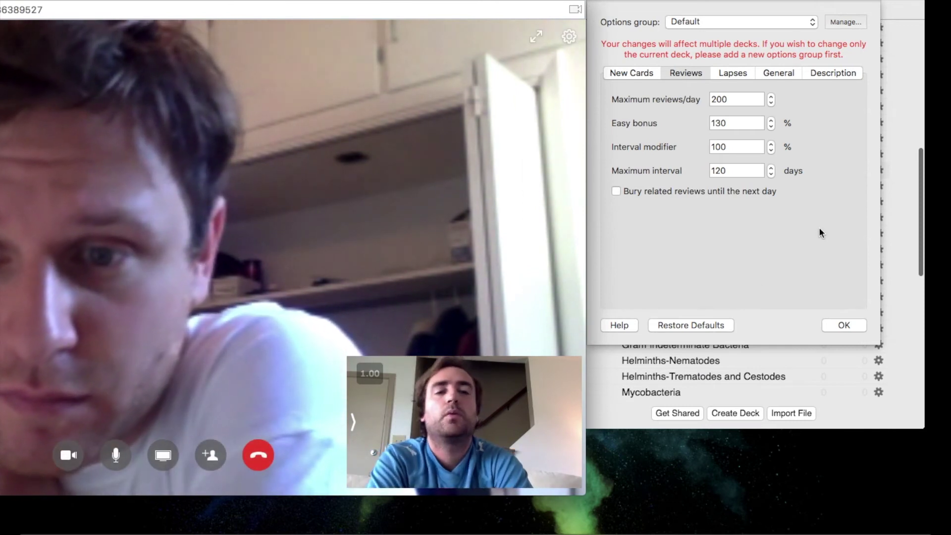
click(819, 232)
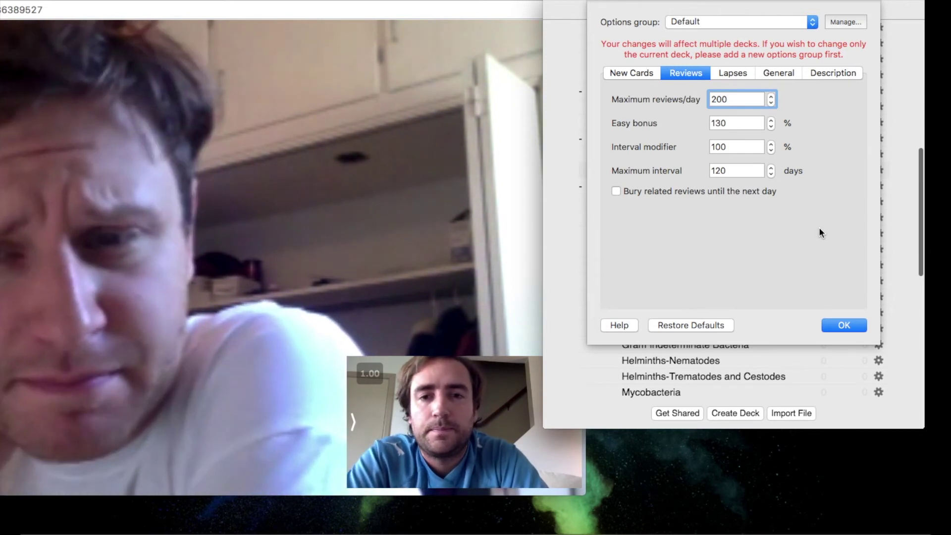
click(446, 6)
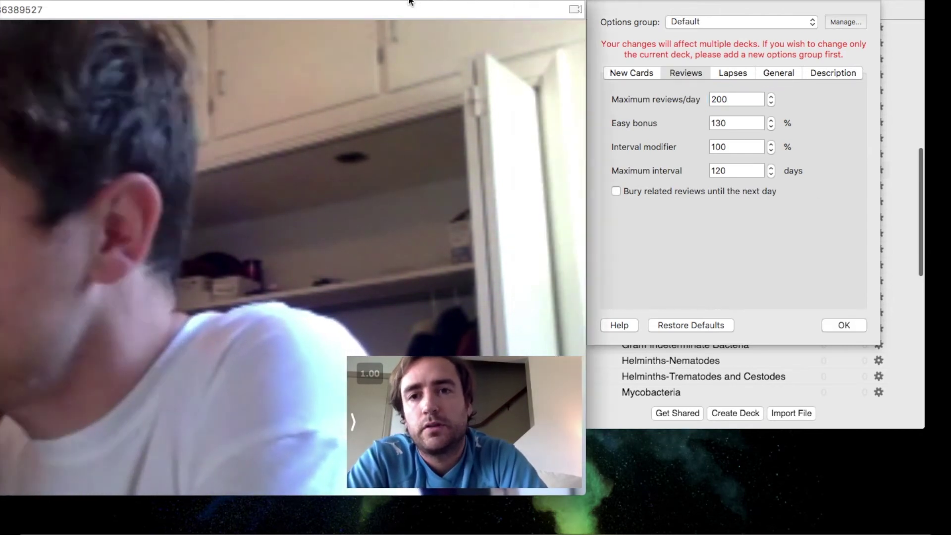
double_click(446, 6)
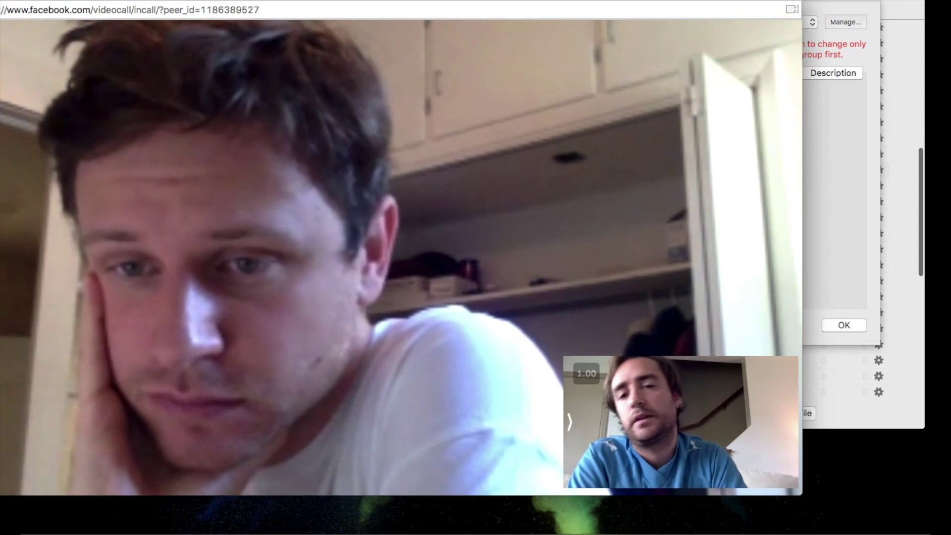
click(853, 139)
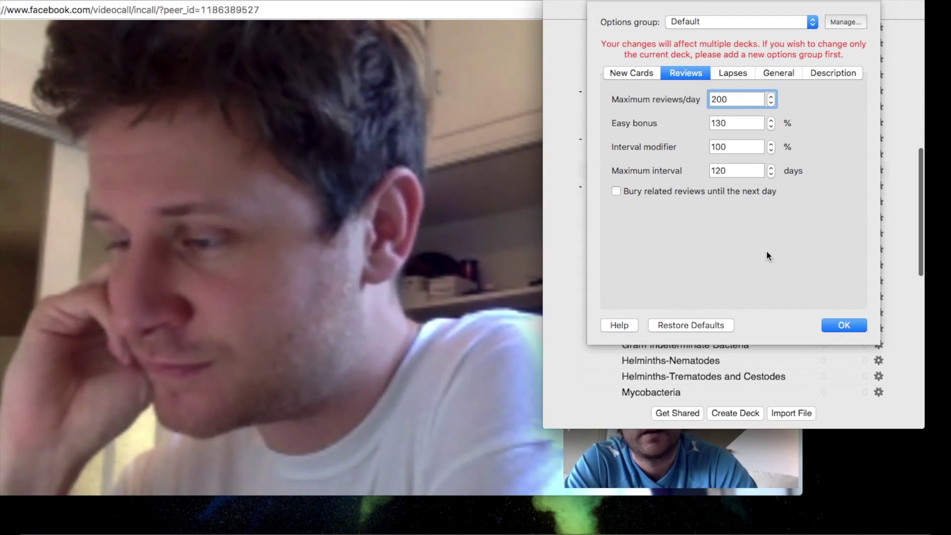
Step: Examine the Maximum interval and the lapse settings, keeping Tag Only as the leech action
click(739, 172)
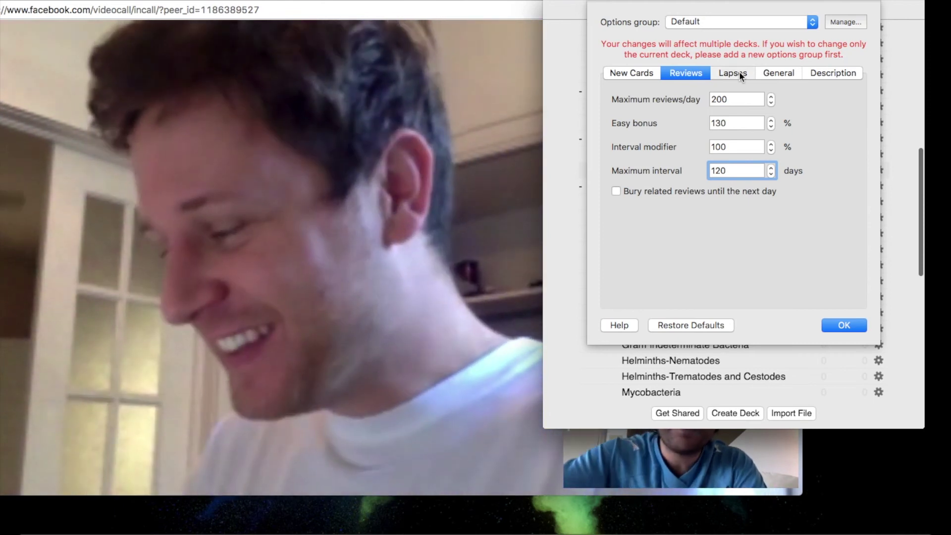
click(740, 73)
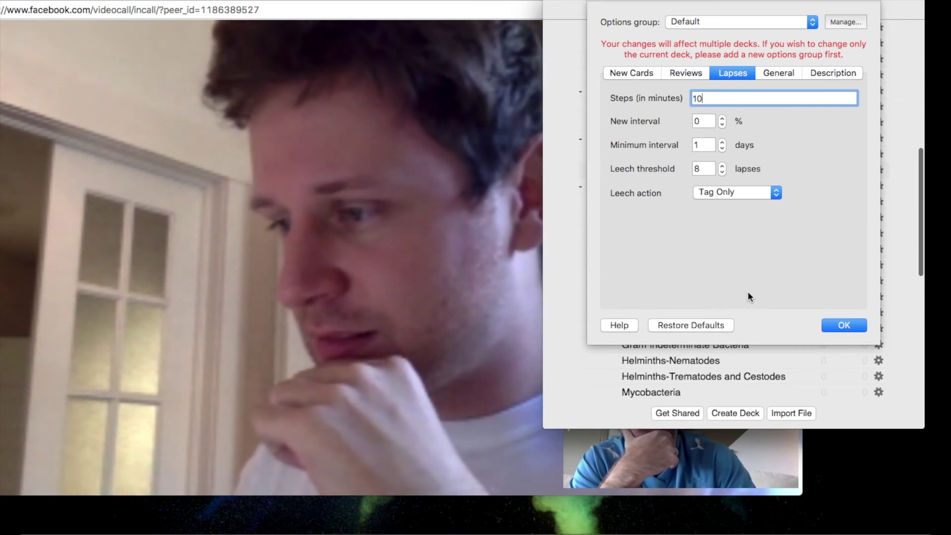
click(749, 196)
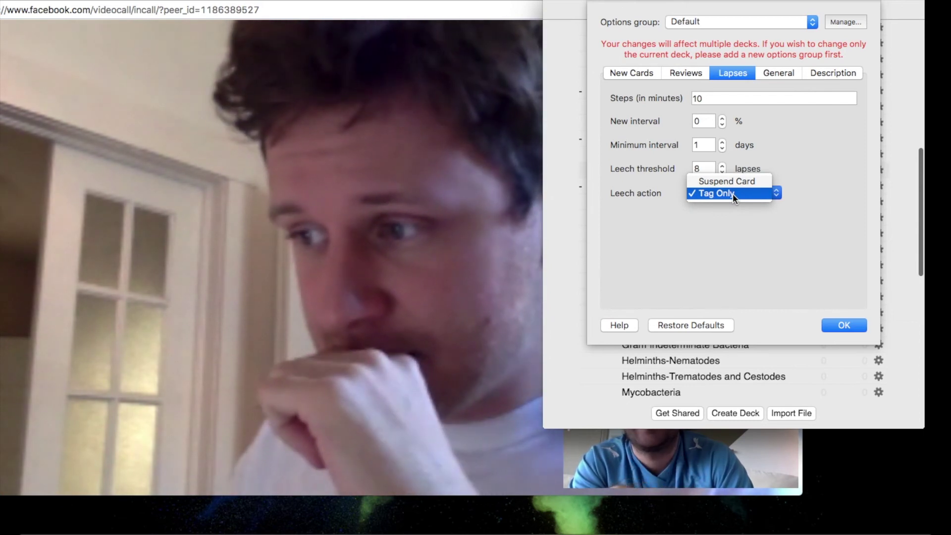
click(732, 194)
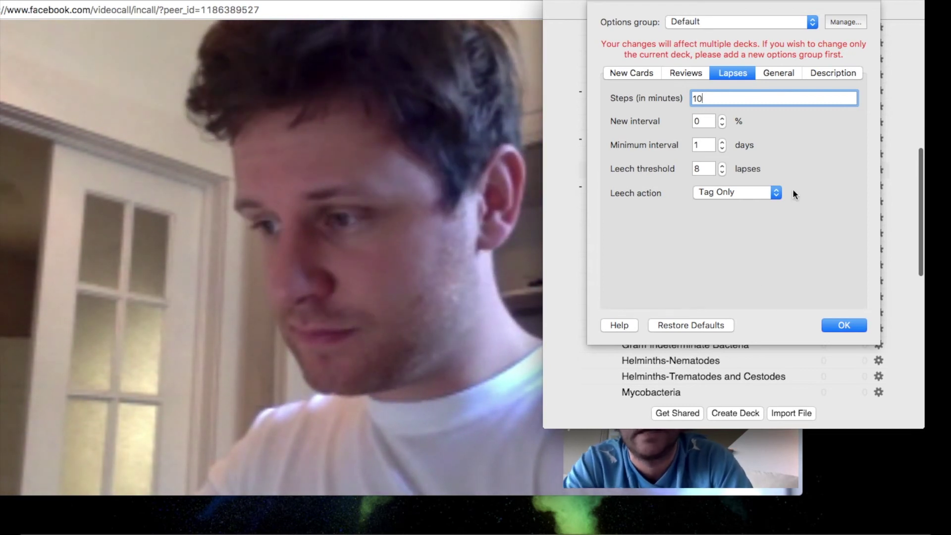
Step: Look over the General, Description and New Cards settings and accept the deck options
click(781, 73)
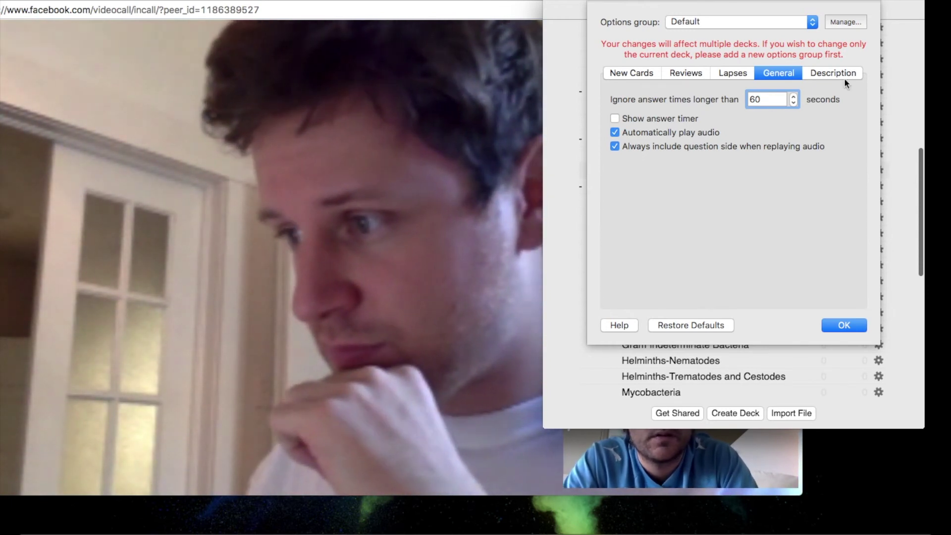
click(832, 73)
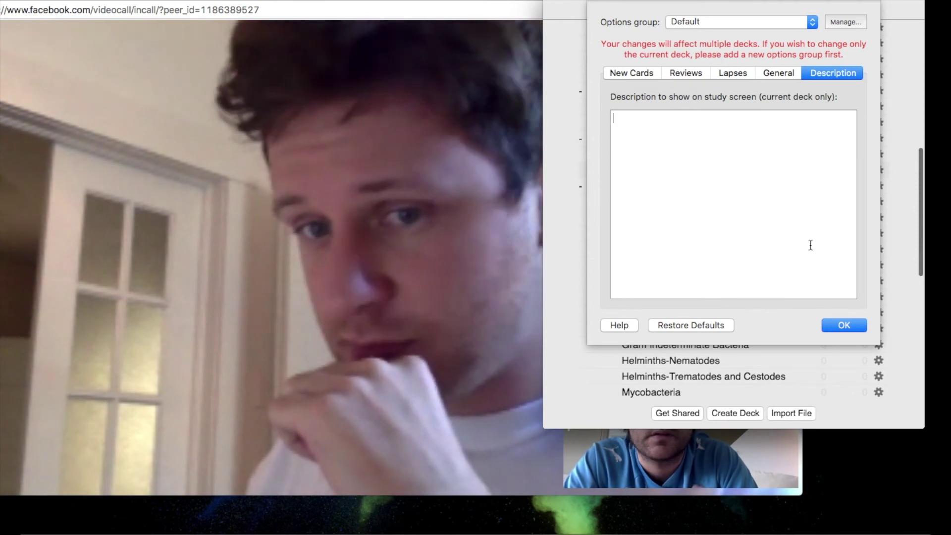
click(620, 72)
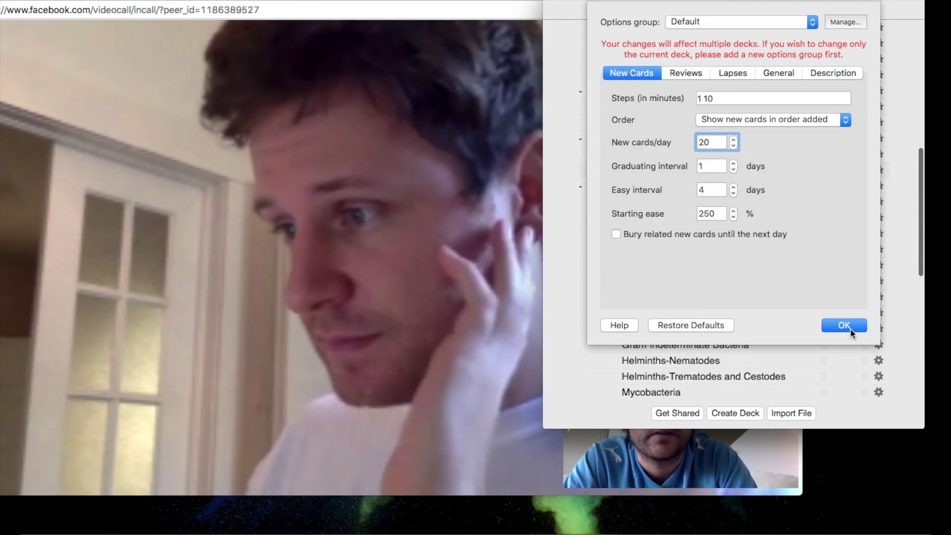
click(844, 325)
Step: Look through the deck list and open the card browser
scroll(788, 266, down, 10)
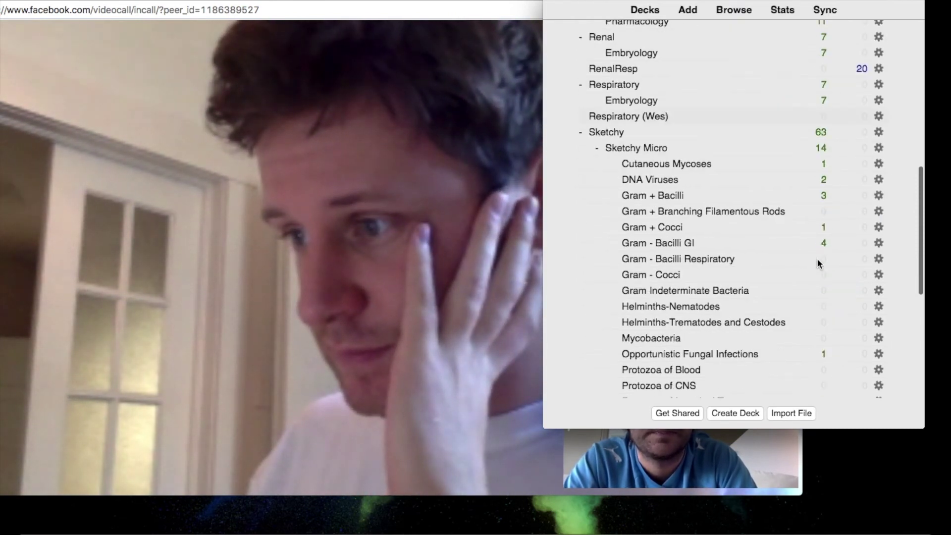
scroll(817, 258, up, 10)
scroll(816, 257, down, 2)
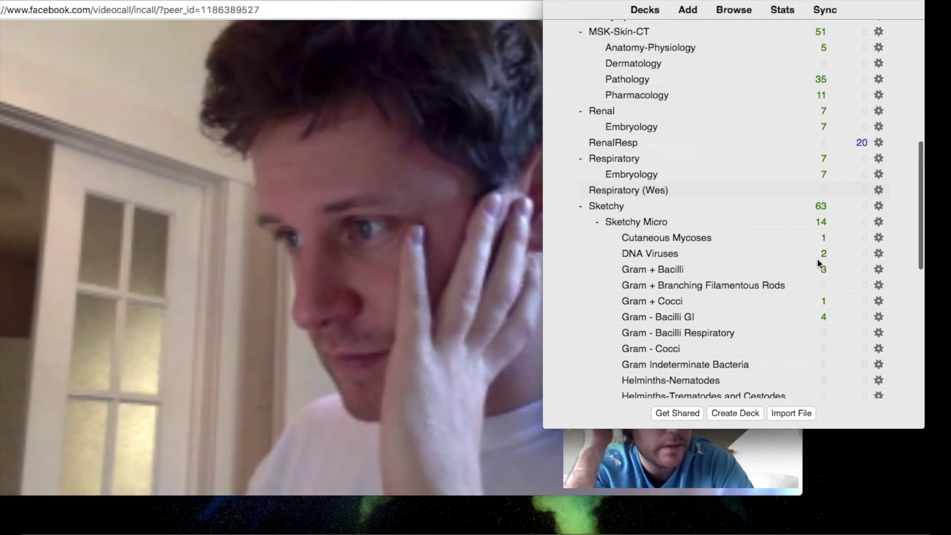
click(732, 14)
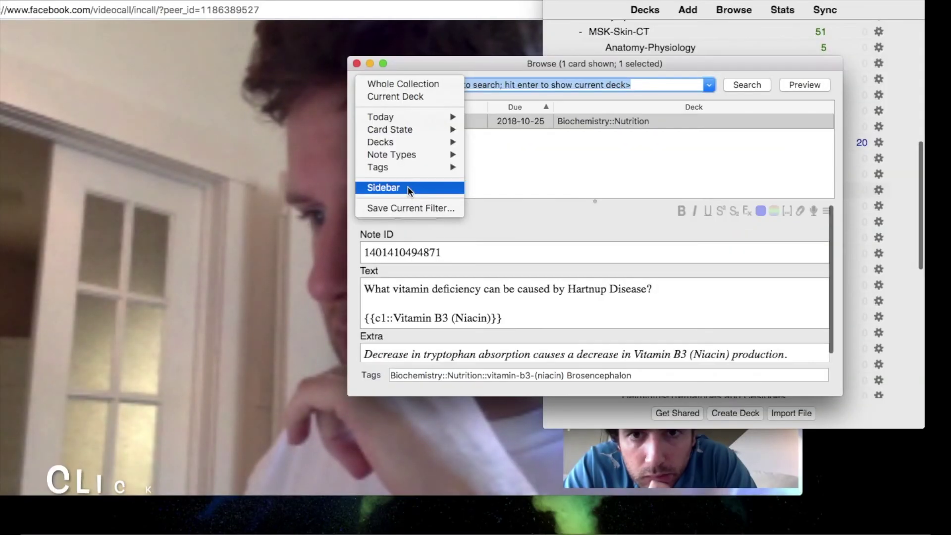
Step: Show the card browser's sidebar and list the cards of the Embryology subdeck under Renal
click(408, 186)
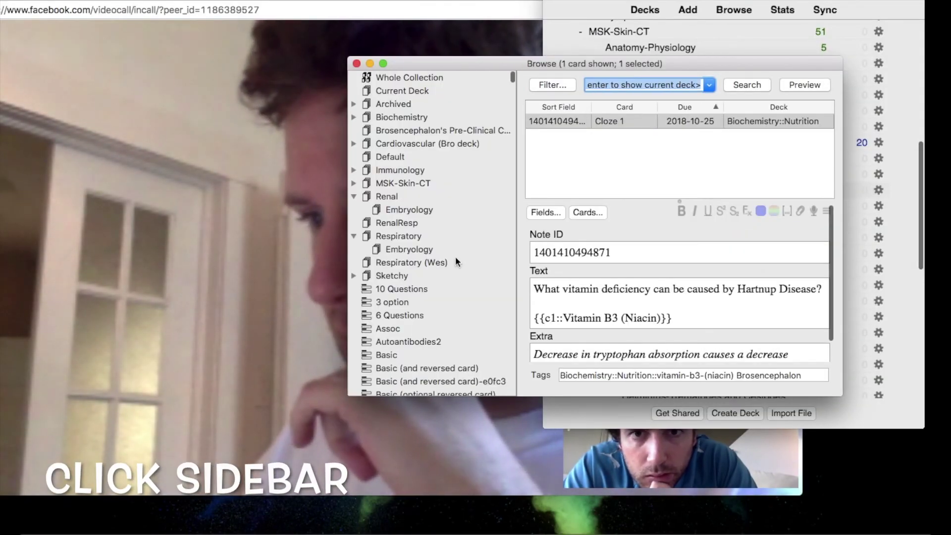
scroll(456, 257, down, 2)
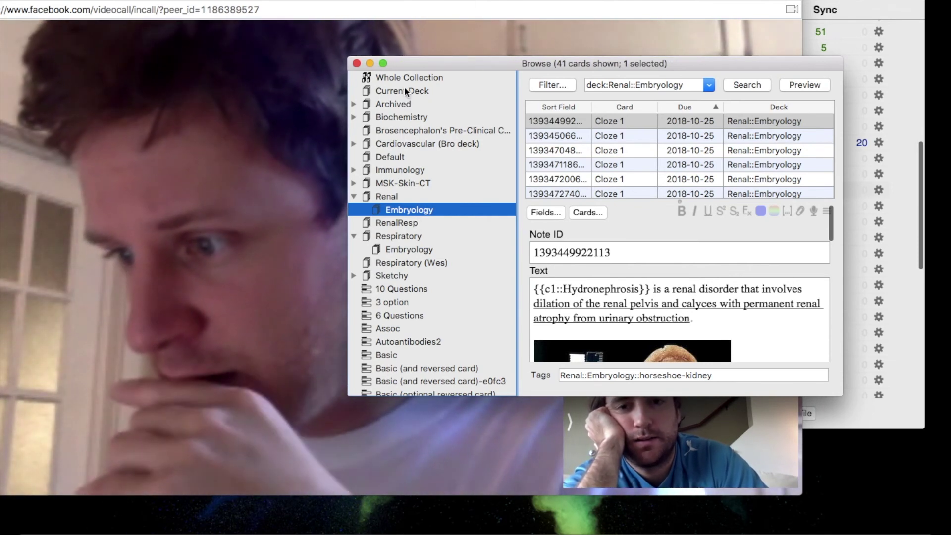
scroll(423, 306, down, 2)
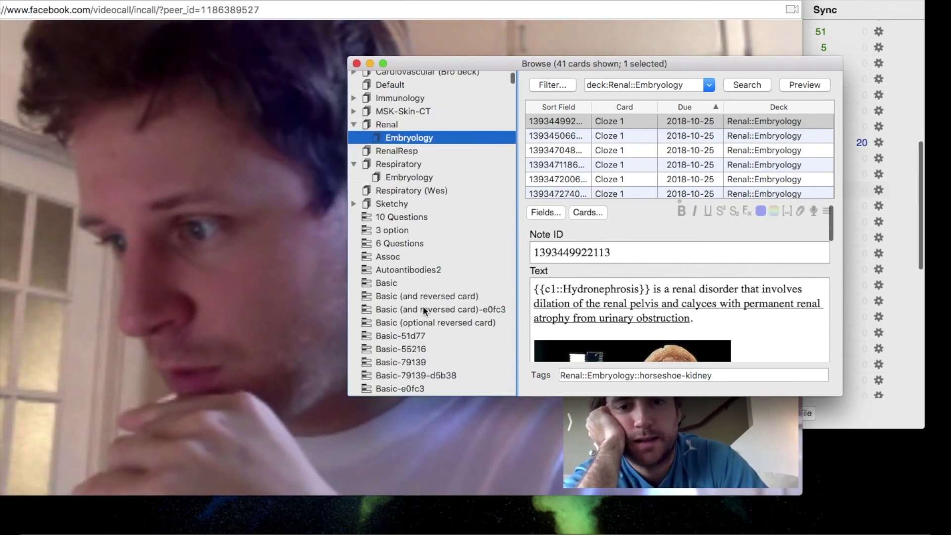
scroll(423, 305, up, 2)
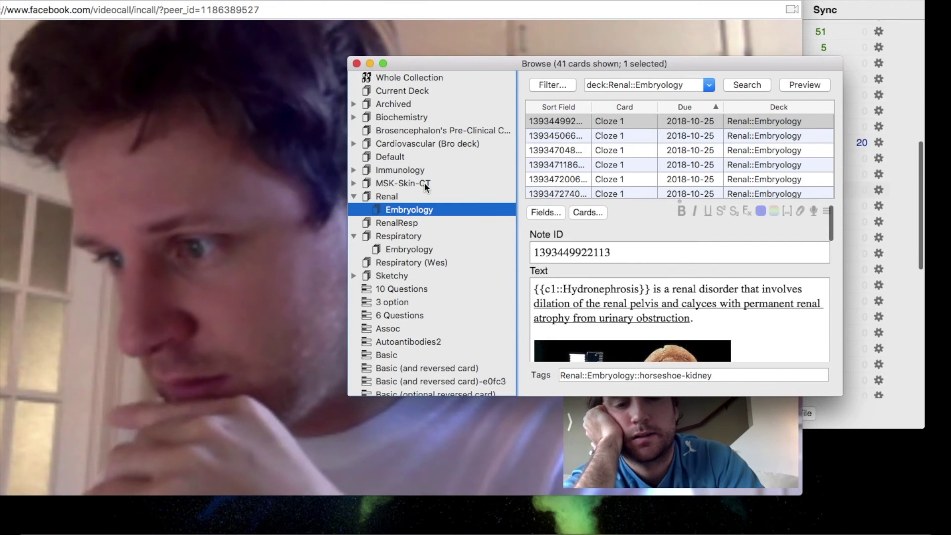
Step: Find the tag named after a person near the end of the tag list and filter the cards by it
scroll(450, 298, down, 10)
scroll(450, 298, down, 15)
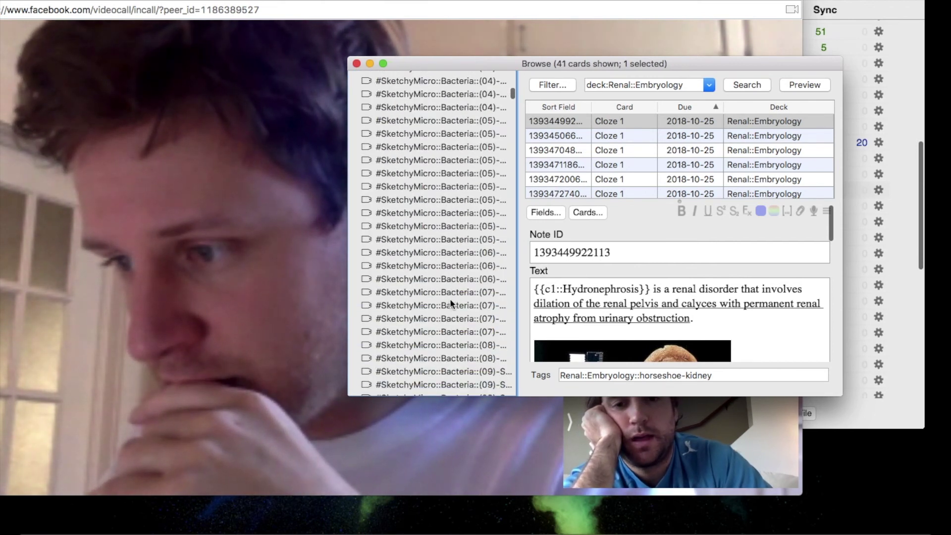
scroll(450, 298, down, 20)
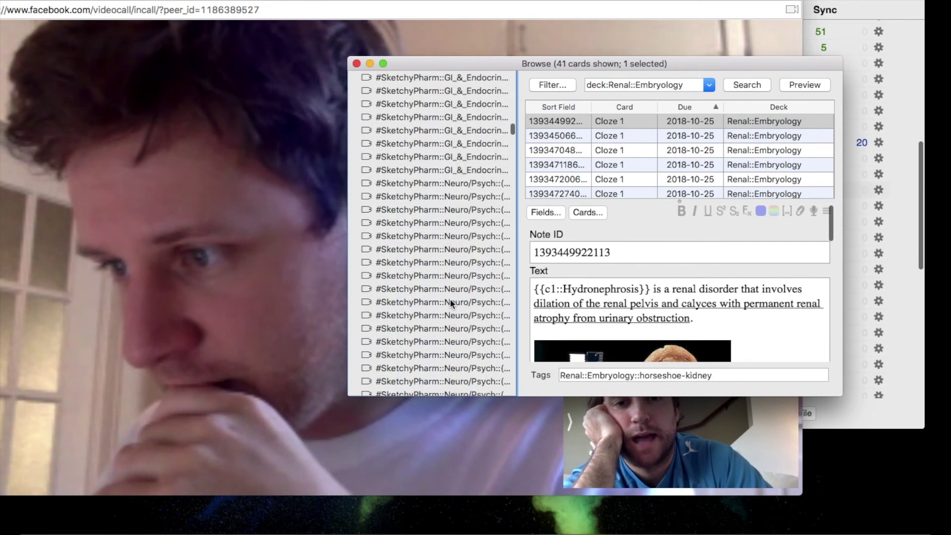
scroll(450, 298, down, 20)
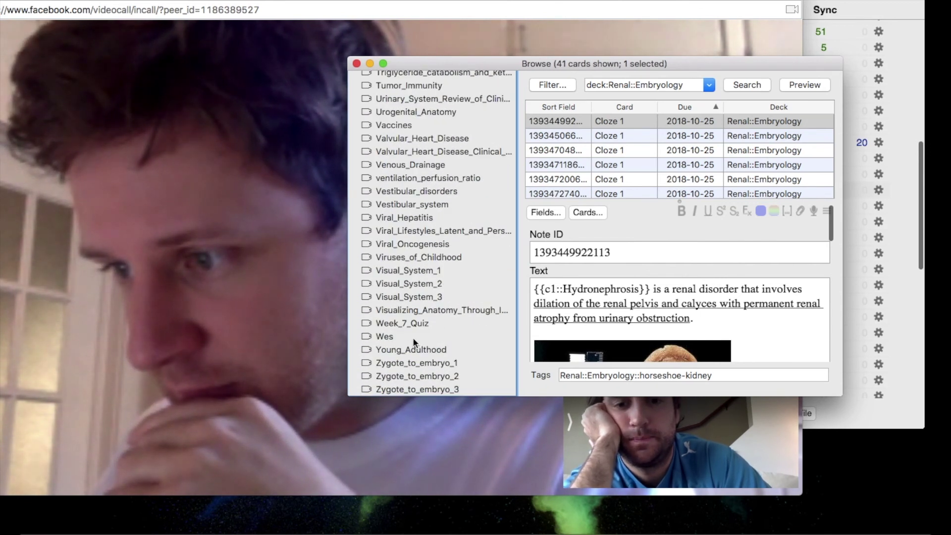
click(384, 337)
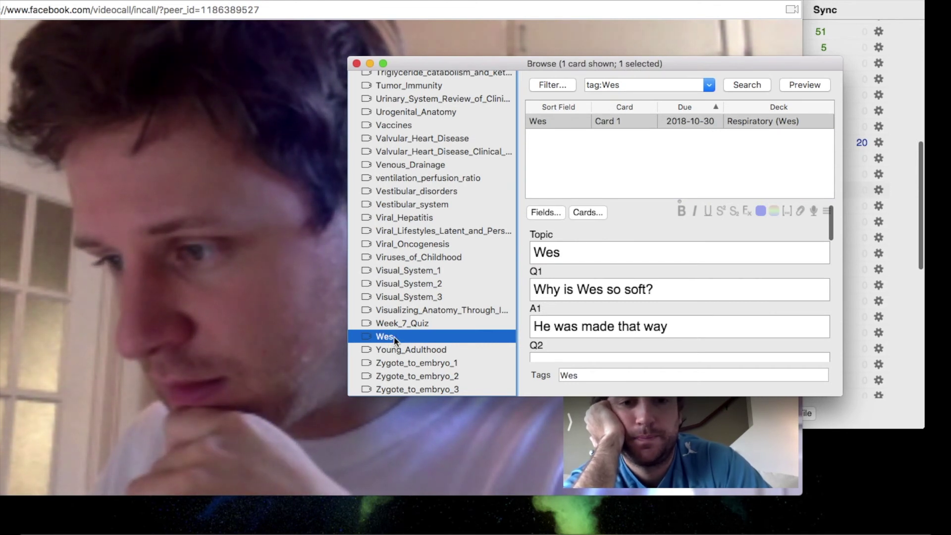
Step: Collapse the Respiratory deck and list the cards of the separate Respiratory deck with a person's name in parentheses
scroll(405, 286, up, 15)
scroll(404, 286, up, 20)
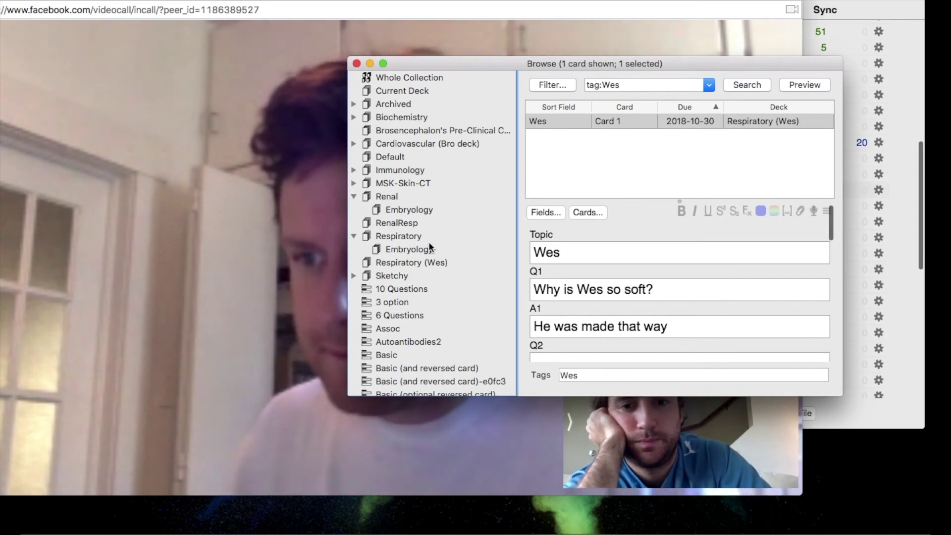
click(354, 237)
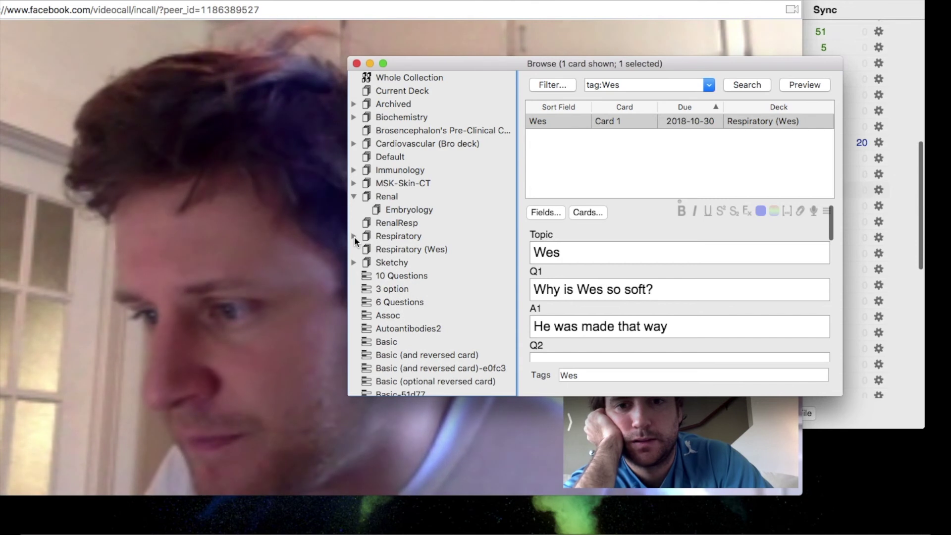
click(355, 237)
click(354, 236)
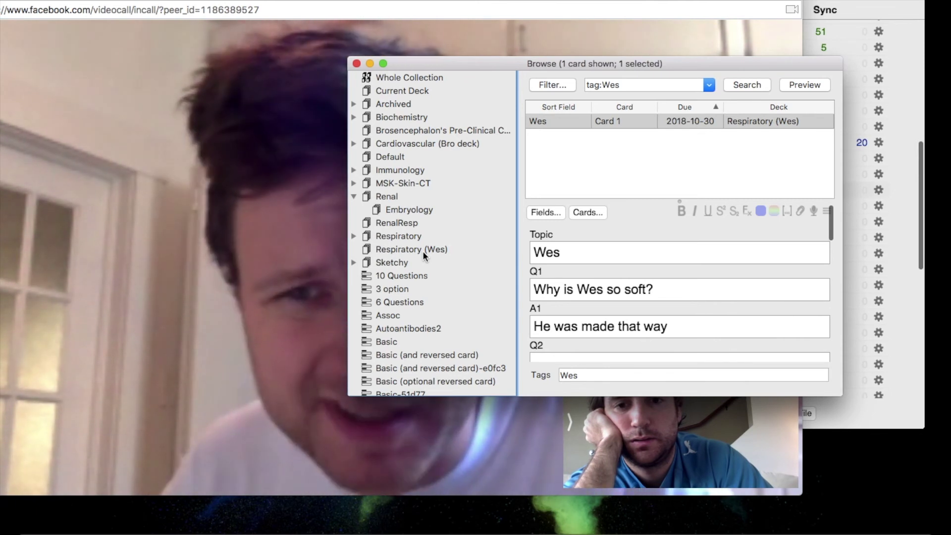
click(423, 251)
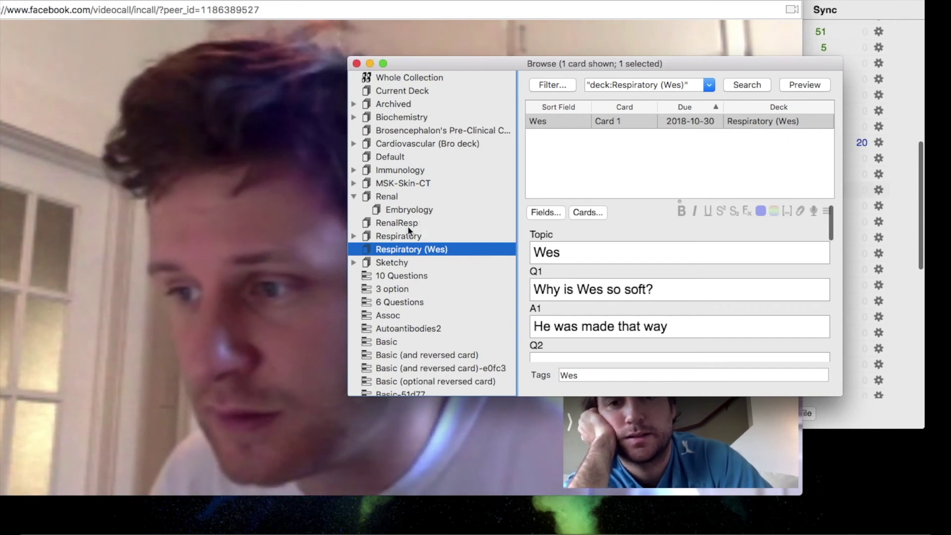
Step: List the cards of the whole Biochemistry deck and look through their due dates and subdecks
click(394, 117)
scroll(636, 181, down, 10)
scroll(635, 177, down, 15)
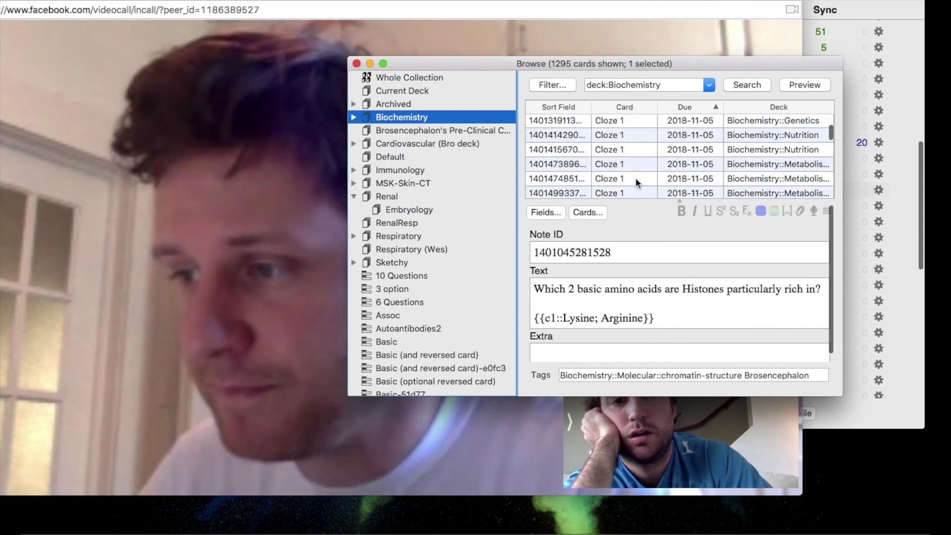
scroll(635, 178, down, 20)
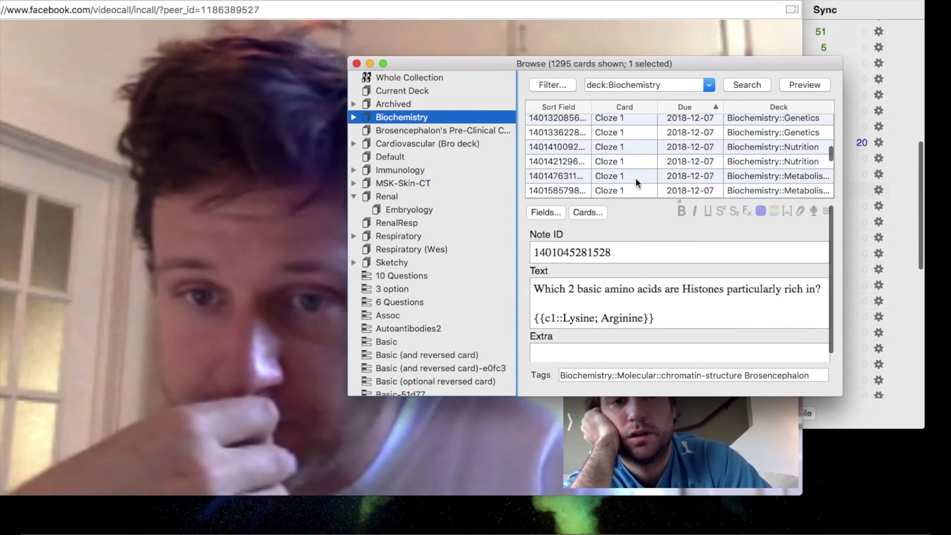
scroll(635, 180, down, 20)
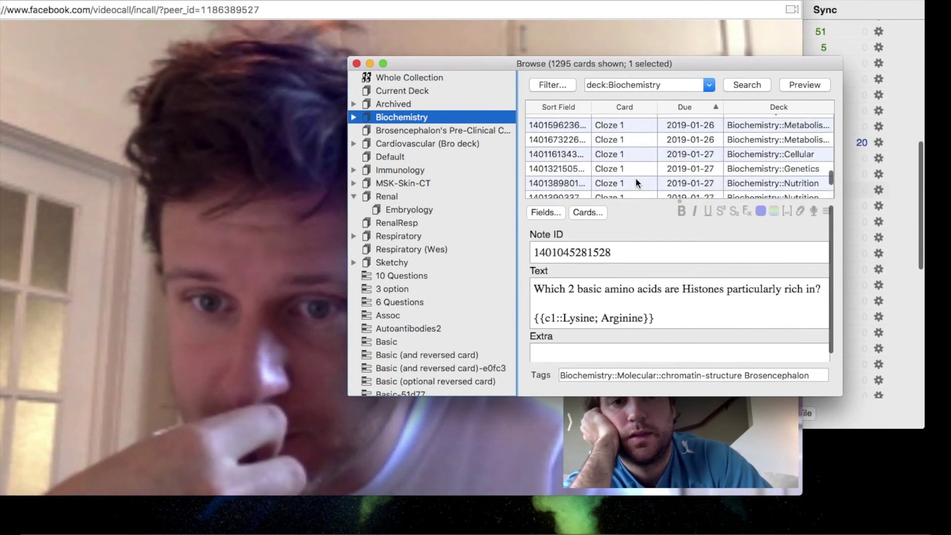
scroll(636, 182, up, 5)
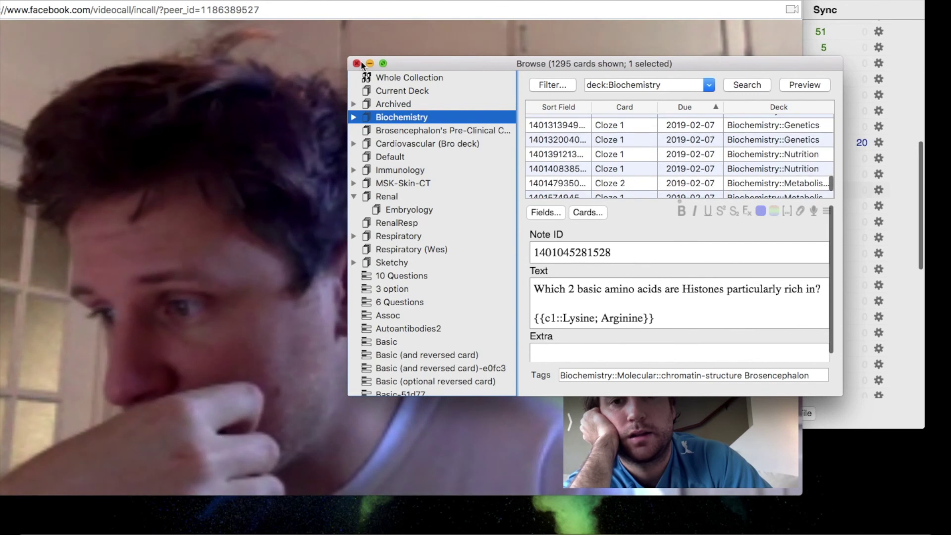
Step: Expand the Biochemistry deck, look through the cards of its Cellular subdeck, and collapse the deck again
click(354, 118)
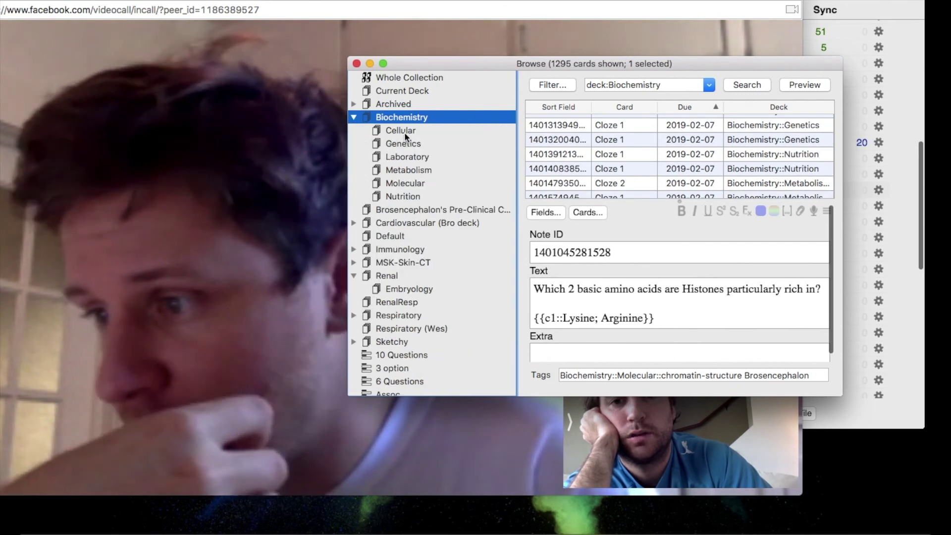
click(405, 131)
scroll(602, 171, down, 10)
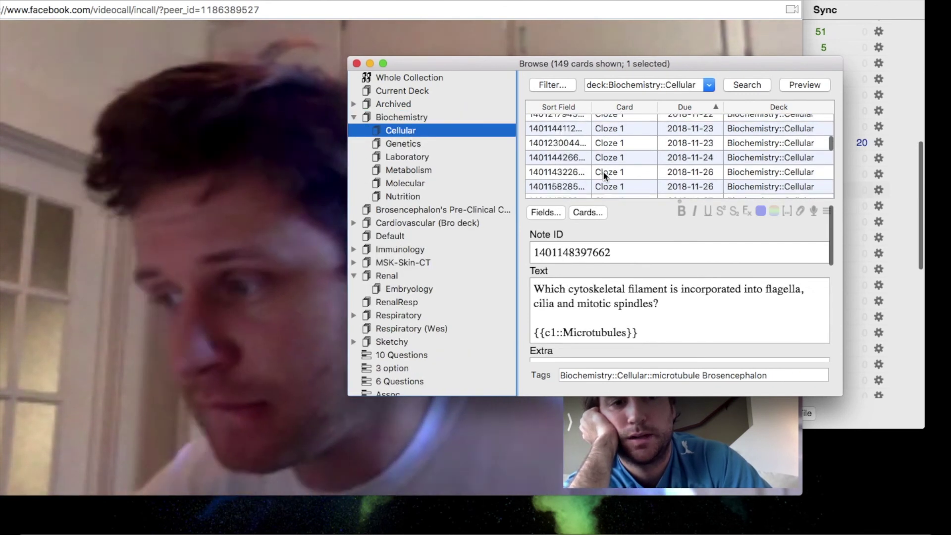
scroll(602, 171, up, 10)
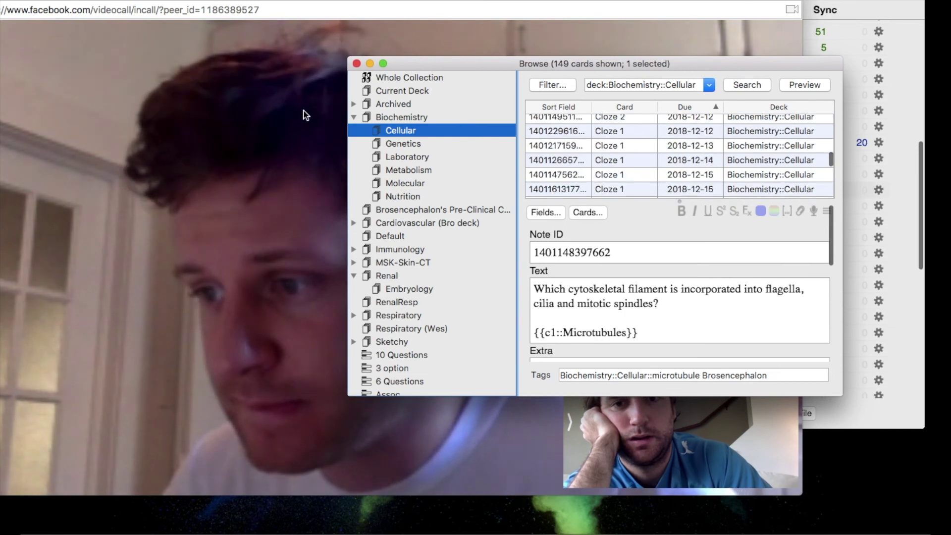
click(353, 118)
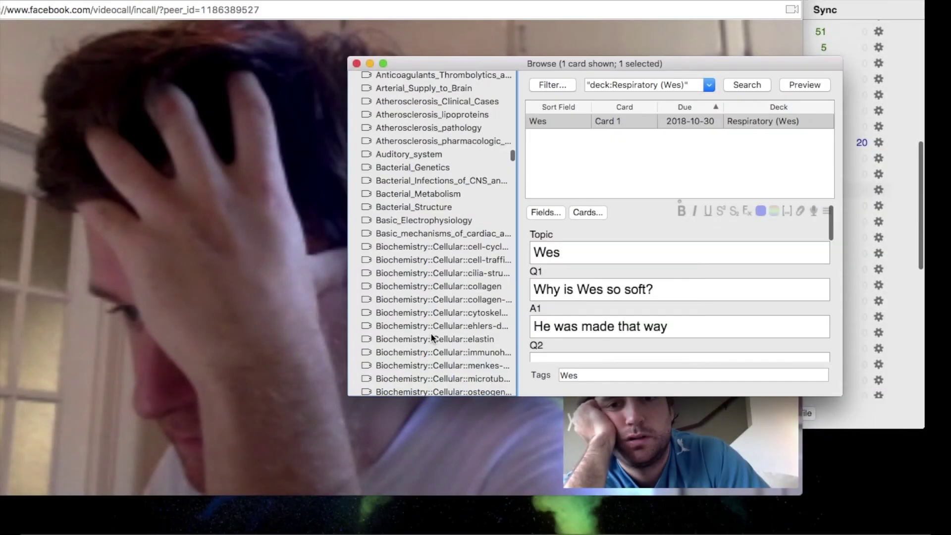
Step: Look through the full list of tags and filter the cards by the personal-name tag again
scroll(430, 335, down, 15)
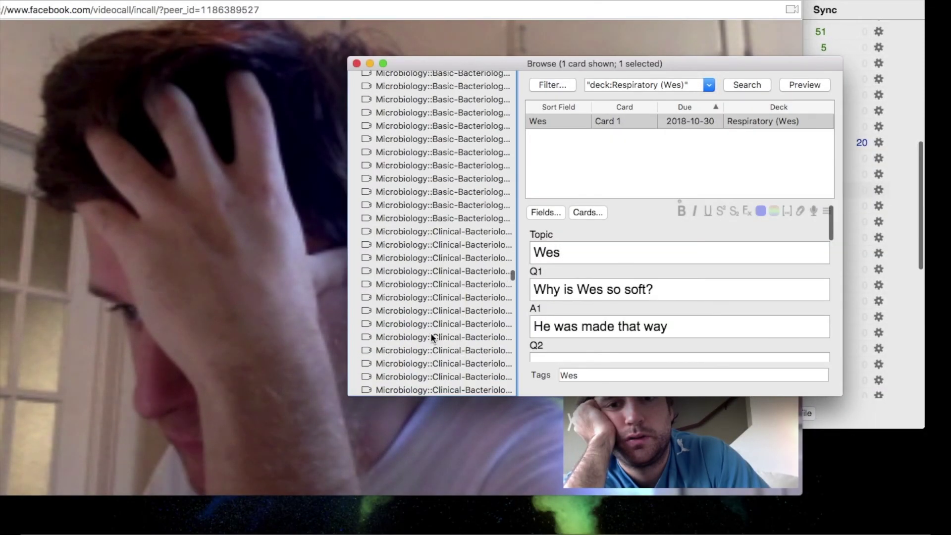
scroll(431, 336, down, 15)
scroll(431, 336, up, 15)
scroll(430, 332, up, 20)
scroll(430, 332, down, 5)
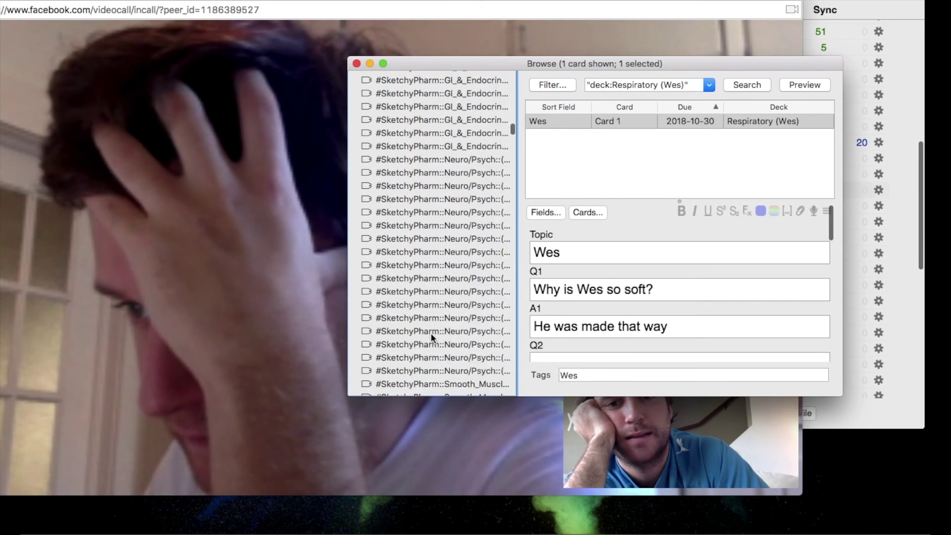
scroll(430, 332, down, 20)
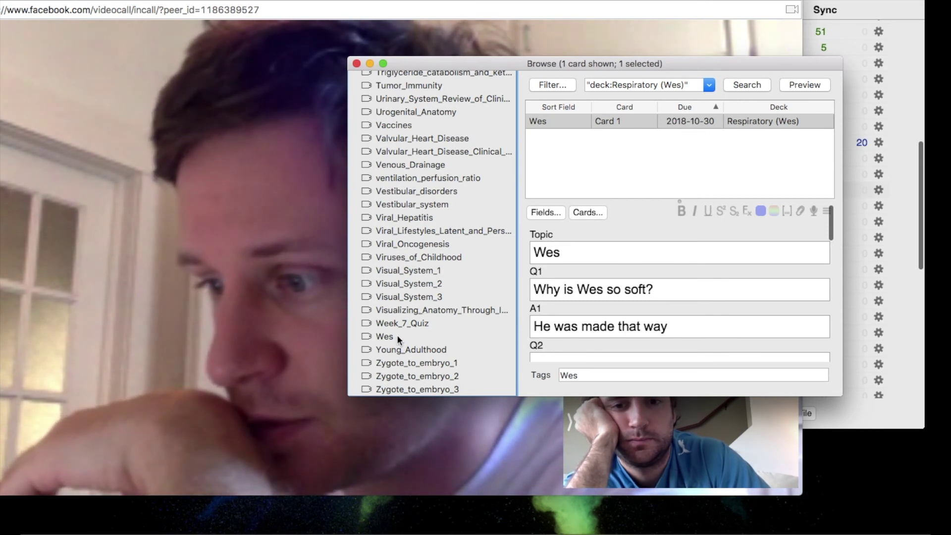
scroll(415, 299, up, 20)
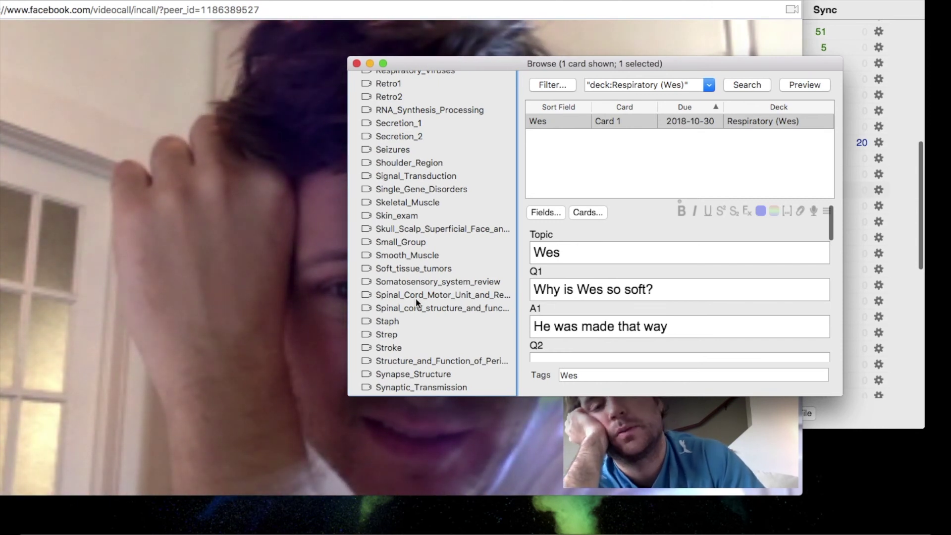
scroll(415, 298, down, 15)
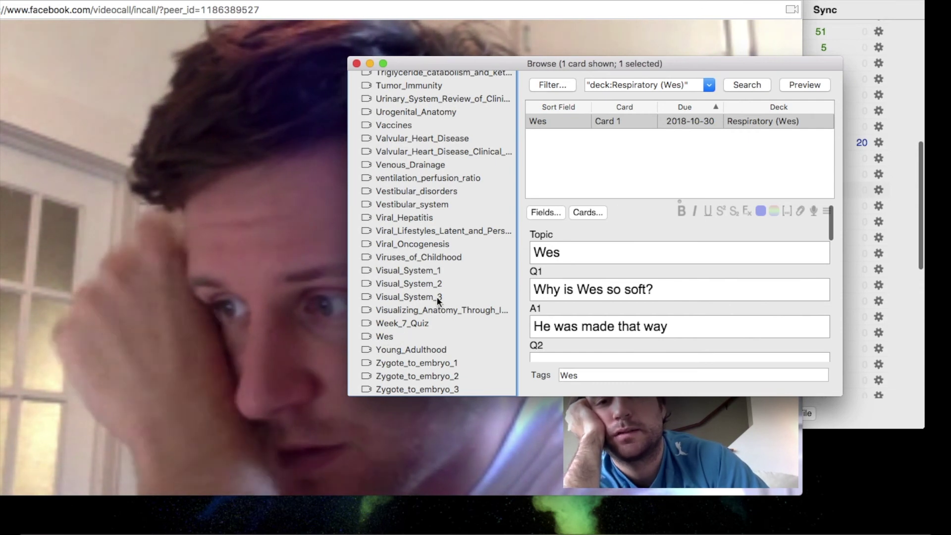
scroll(436, 296, down, 2)
click(386, 338)
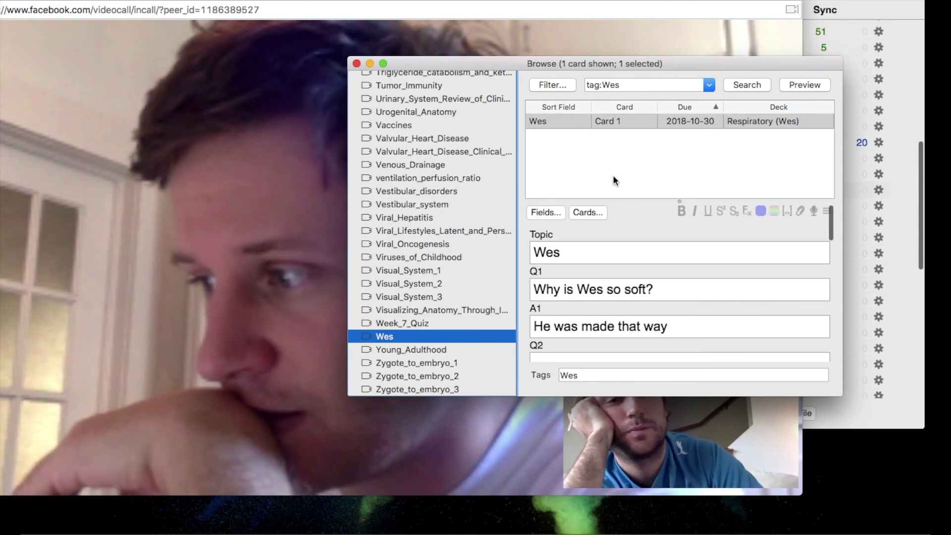
Step: Examine all the fields of the filtered note, from Topic and Q1 down to Link2 and Tags
scroll(647, 309, down, 10)
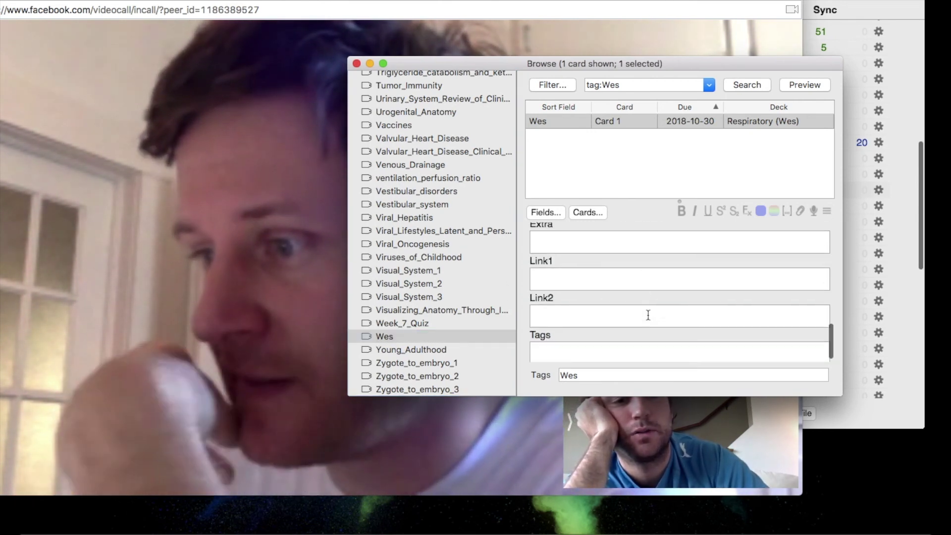
scroll(648, 315, up, 10)
scroll(648, 315, down, 10)
scroll(648, 315, up, 10)
scroll(648, 315, down, 10)
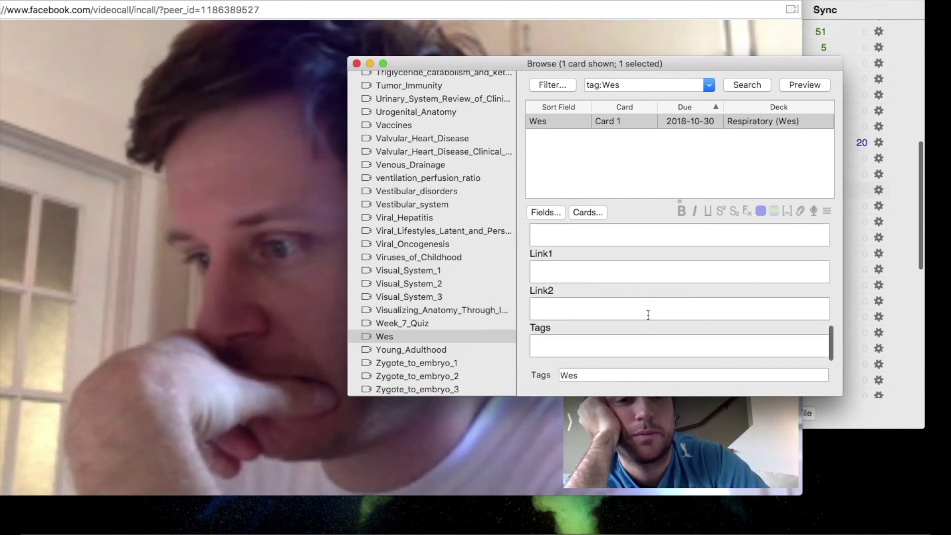
scroll(648, 315, up, 10)
scroll(648, 315, down, 10)
scroll(648, 315, up, 10)
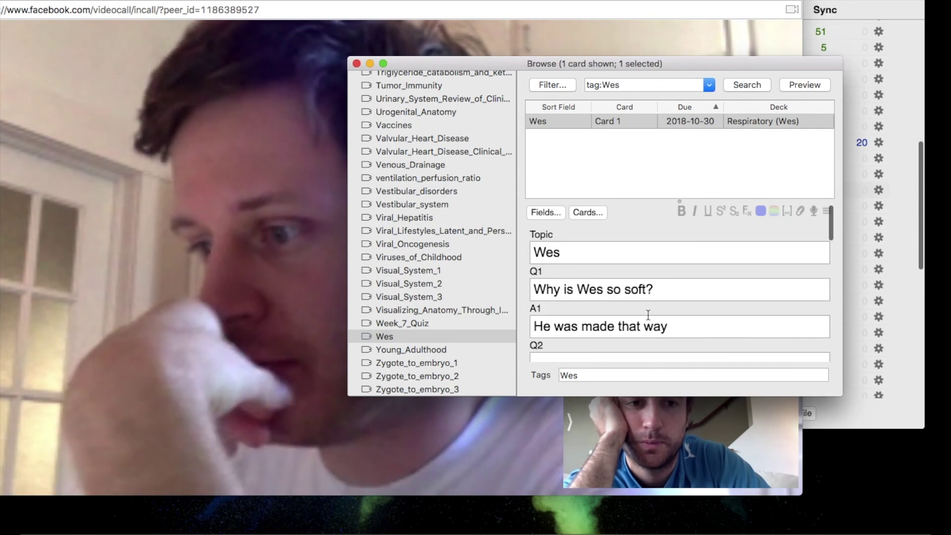
Step: Close the card browser and look through the deck list around the Respiratory decks
click(356, 64)
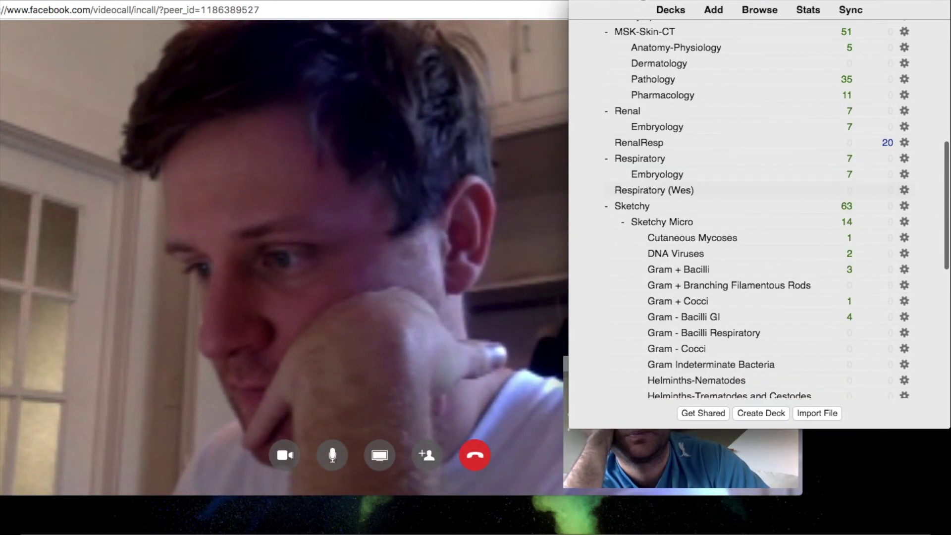
scroll(654, 270, up, 5)
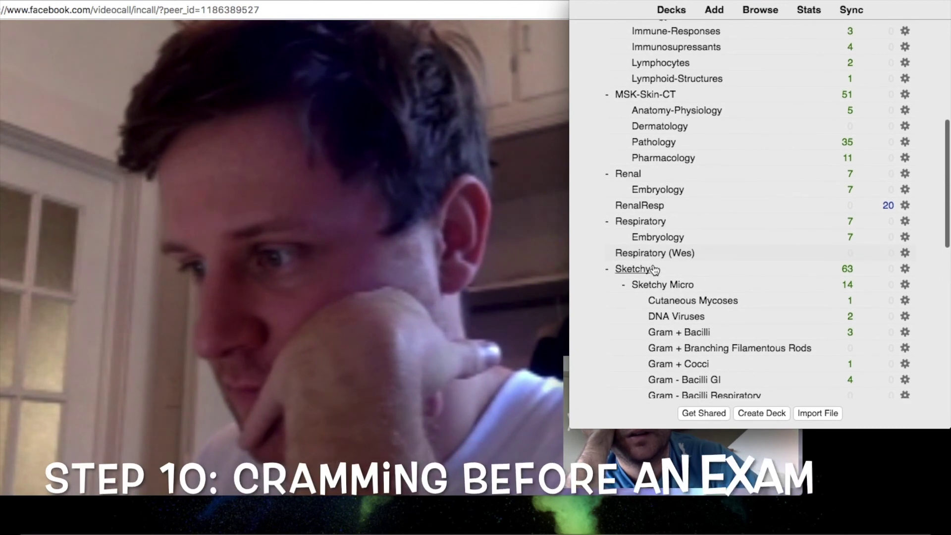
scroll(654, 270, down, 2)
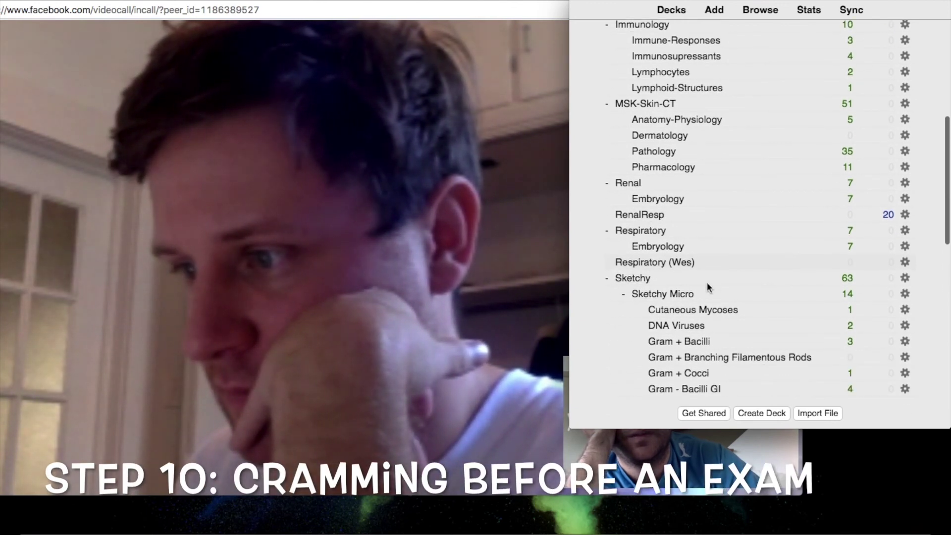
scroll(669, 268, down, 2)
Step: Open the Respiratory deck with the person's name in parentheses and bring up its Custom Study options
click(654, 224)
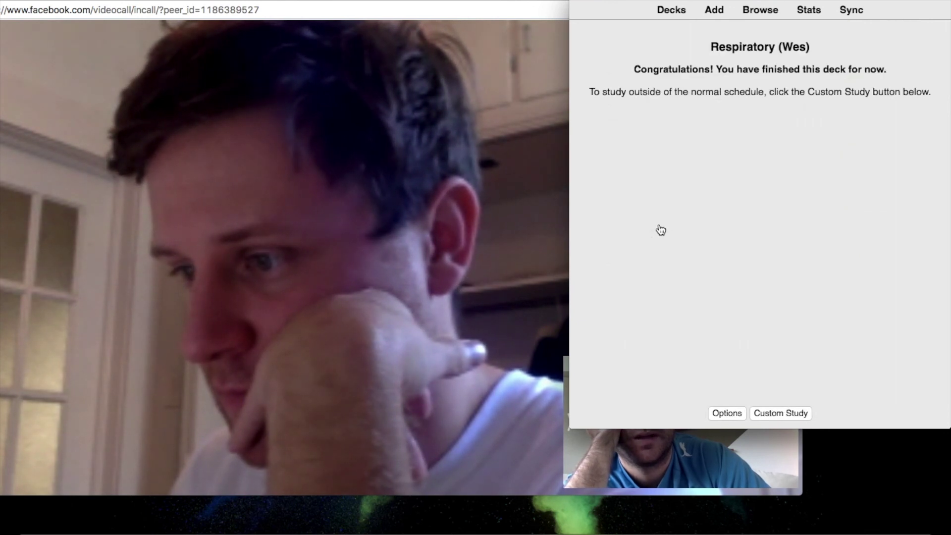
click(786, 413)
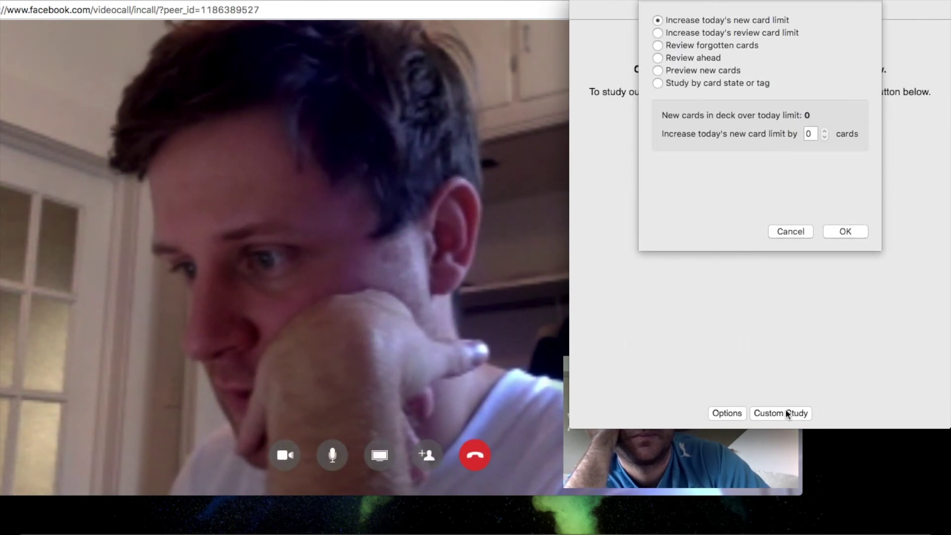
click(791, 233)
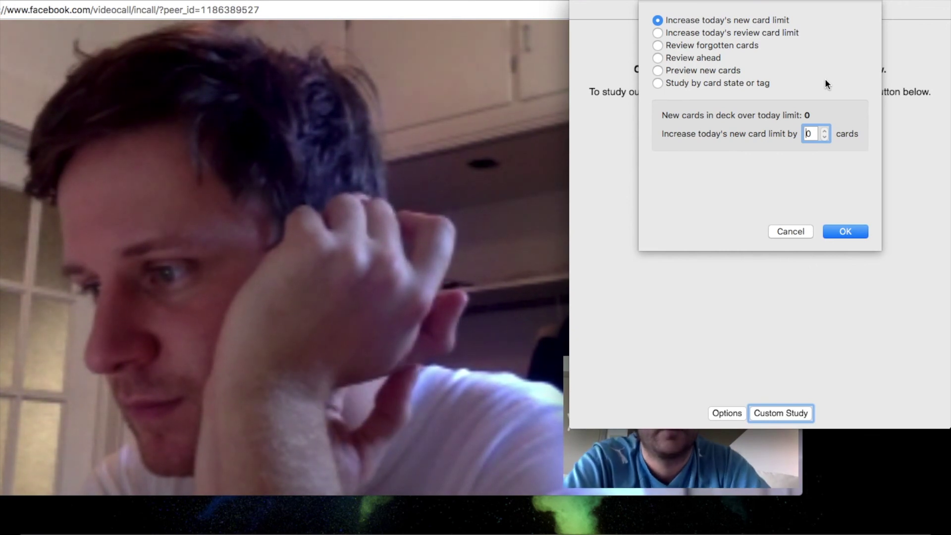
Step: Go through the Custom Study modes for raising the review card limit, reviewing forgotten cards and previewing new cards
click(658, 33)
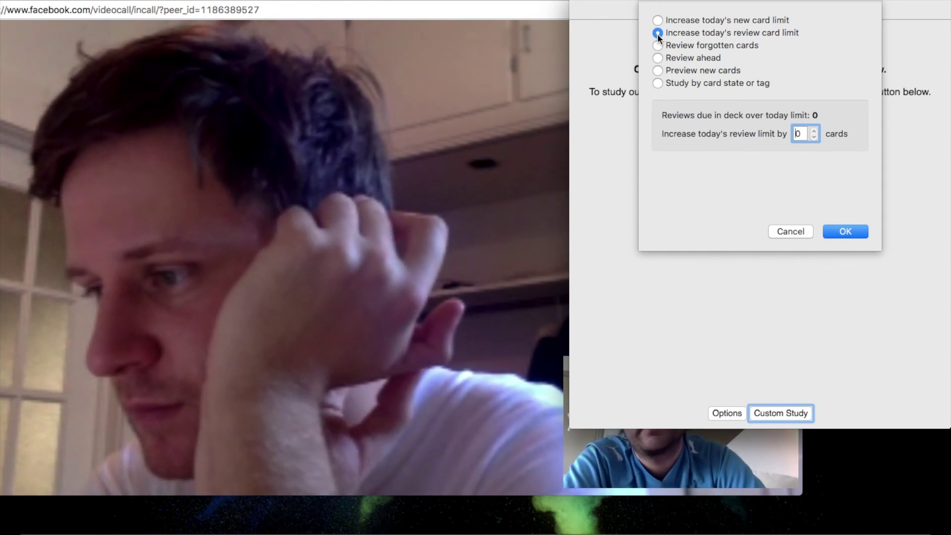
click(658, 46)
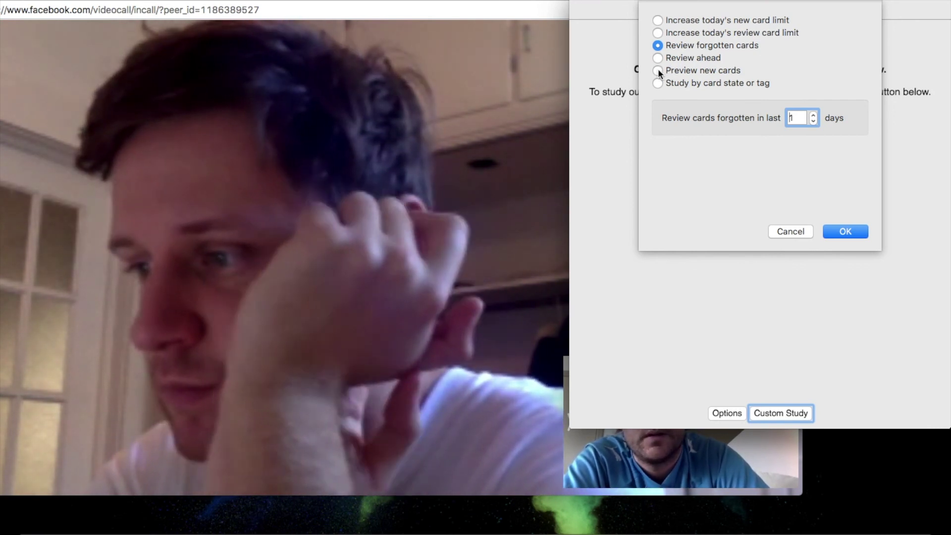
click(658, 71)
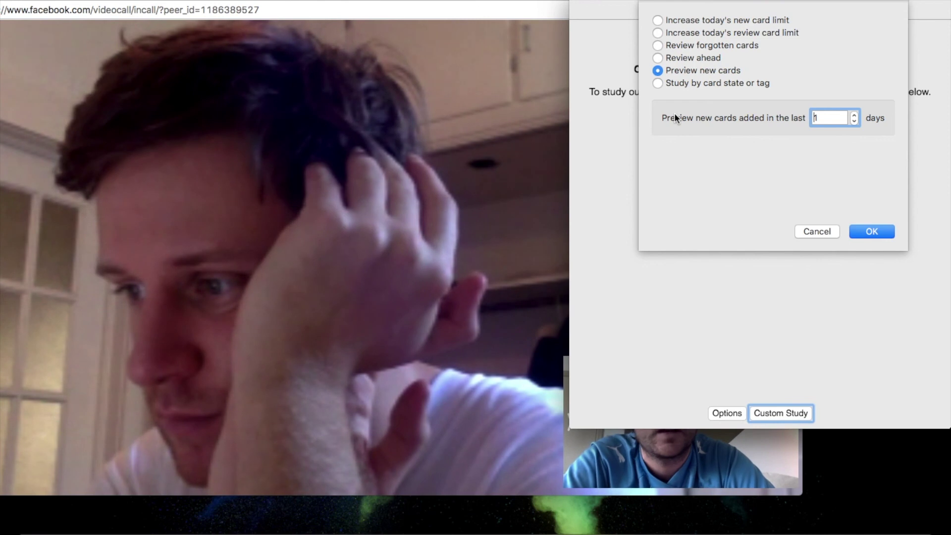
Step: Set the custom study to Study by card state or tag, taking all review cards in random order
click(659, 85)
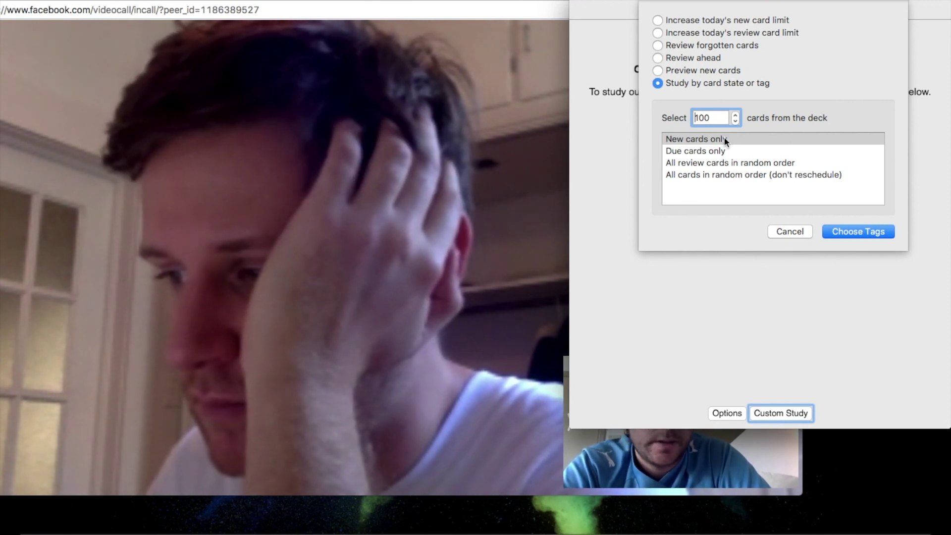
click(715, 164)
click(713, 175)
click(712, 165)
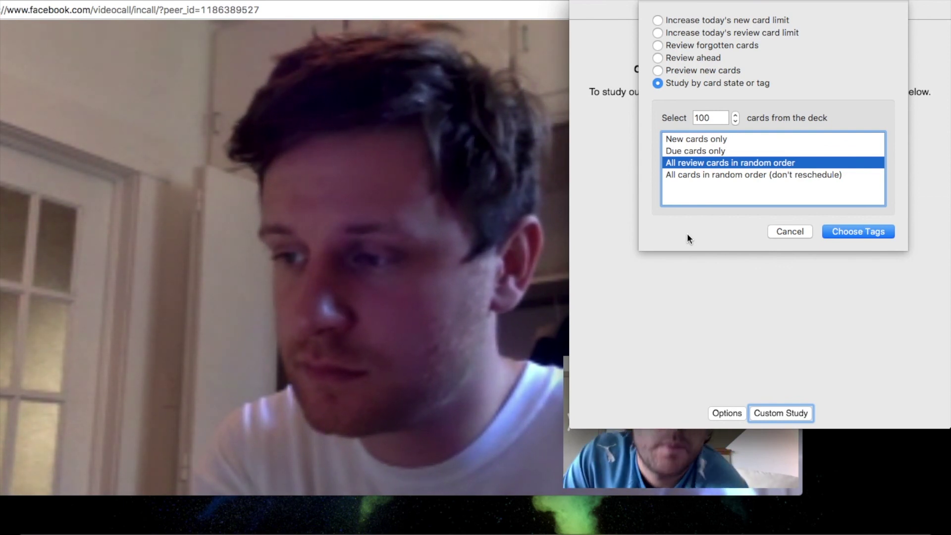
click(778, 178)
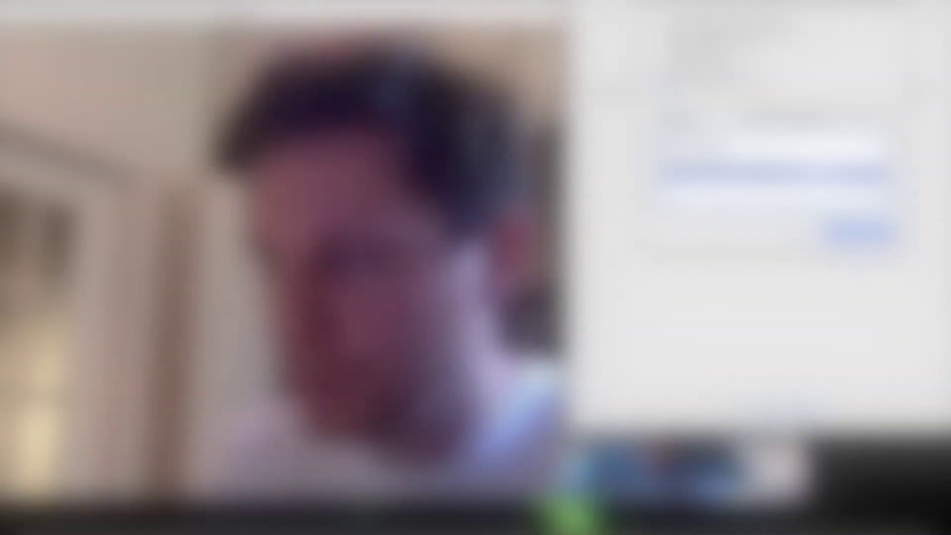
click(765, 161)
Step: Bring up the tag selection for the custom study session, place it over the main window and dismiss it without choosing tags
click(843, 231)
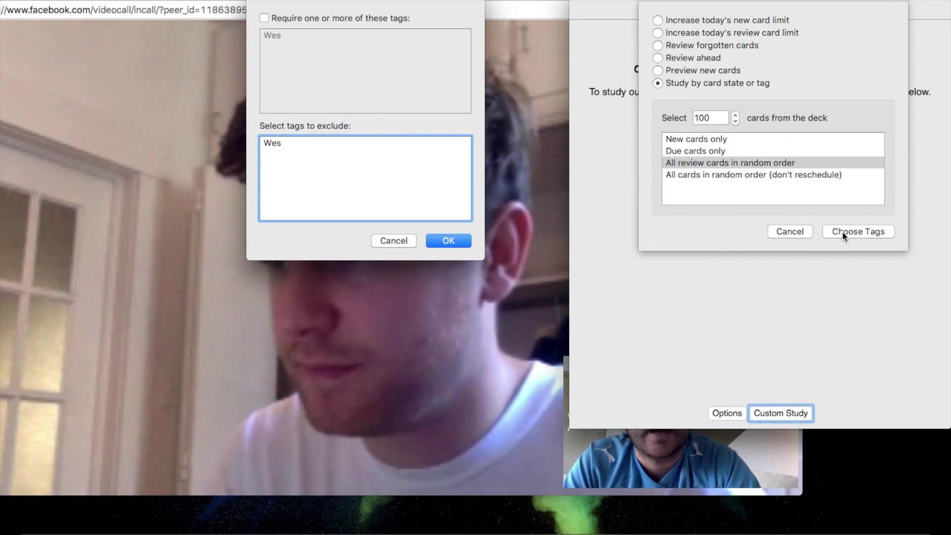
drag(382, 2, 767, 1)
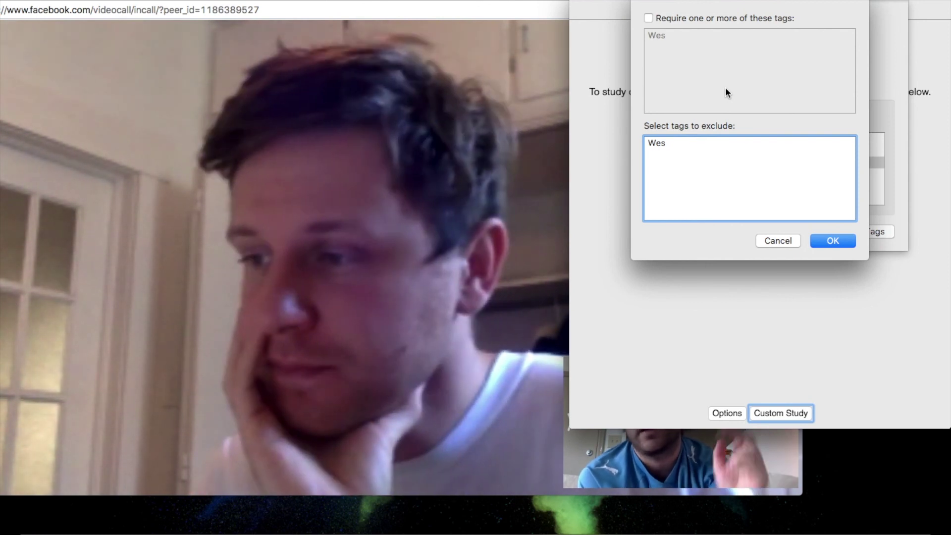
click(778, 241)
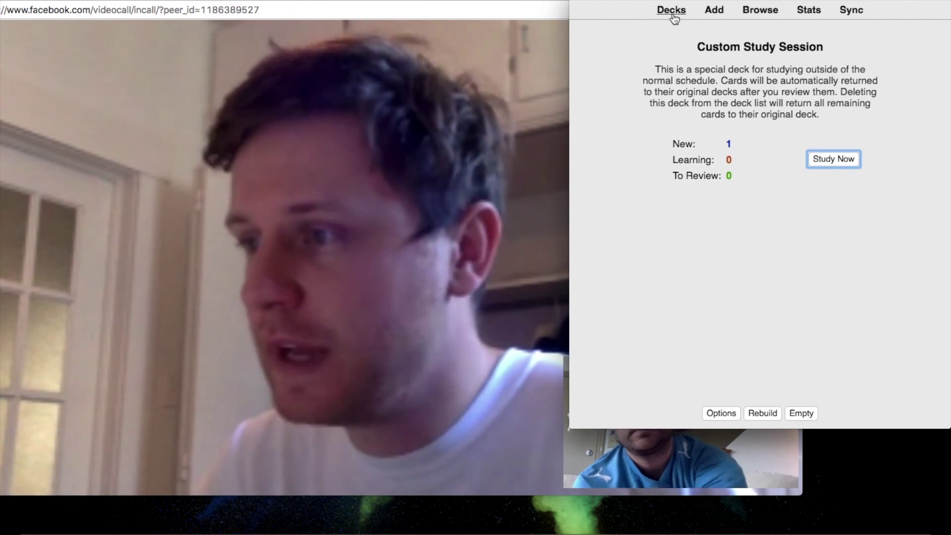
Step: Return to the deck list and delete the Custom Study Session deck
click(673, 16)
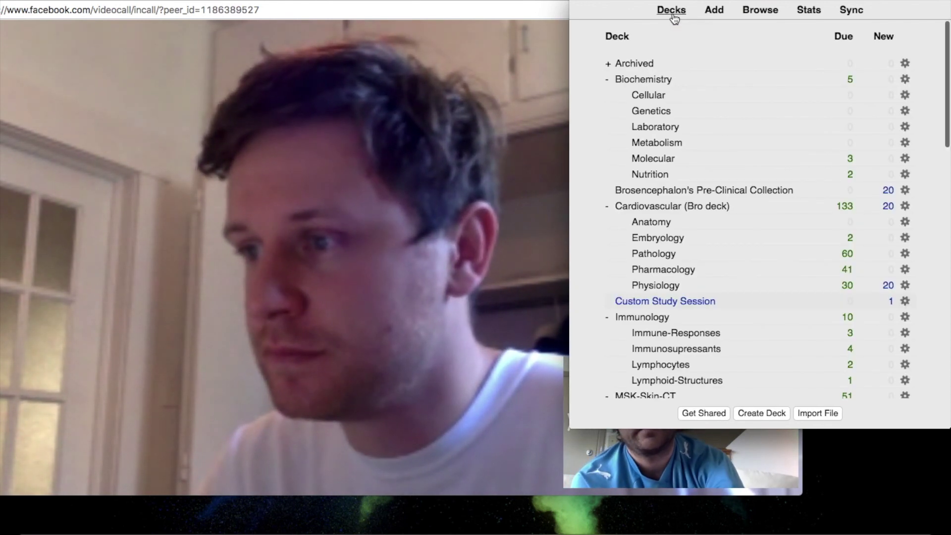
mouse_move(655, 1)
mouse_down()
mouse_move(627, 1)
mouse_move(645, 1)
mouse_up()
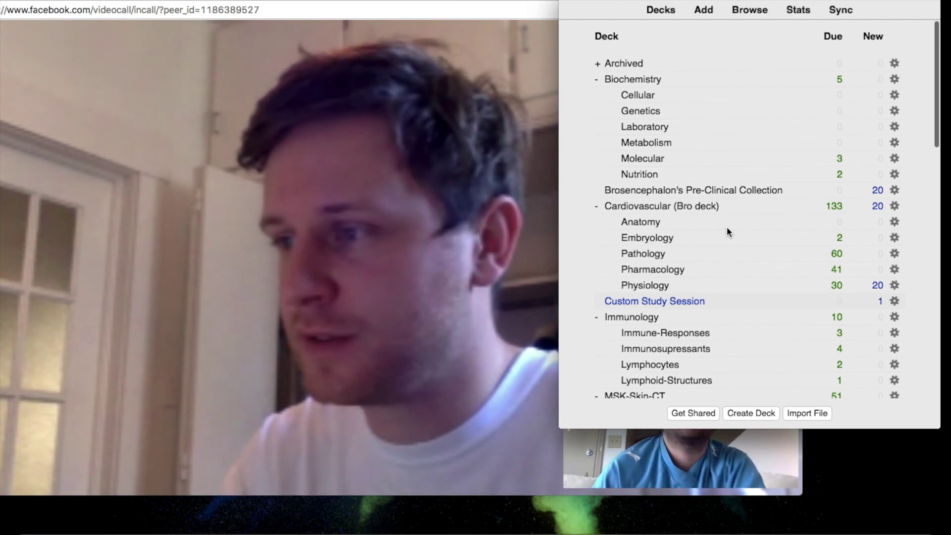
scroll(849, 282, down, 3)
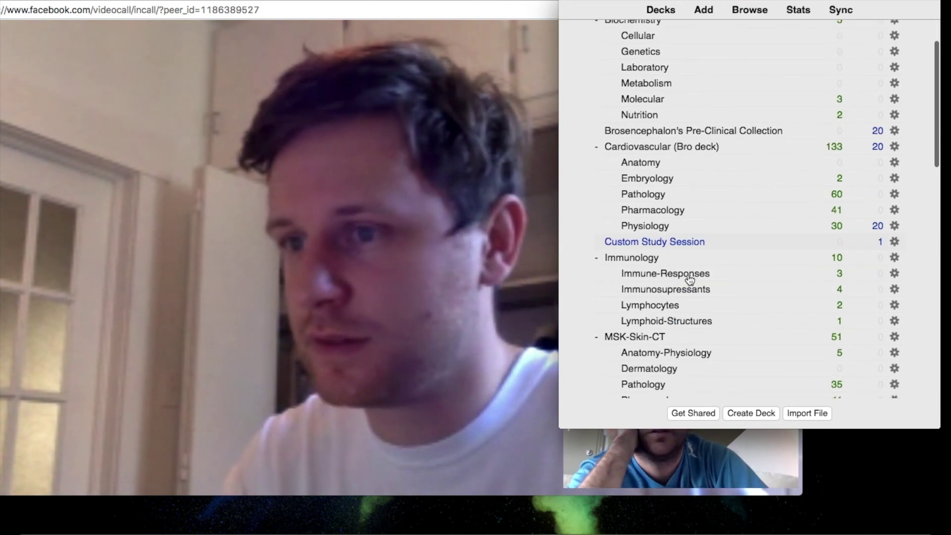
click(895, 242)
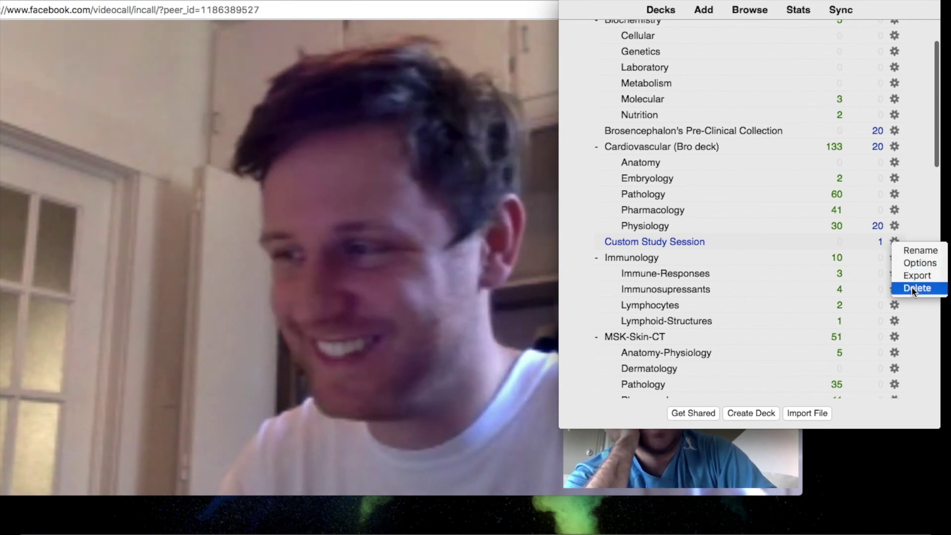
click(911, 292)
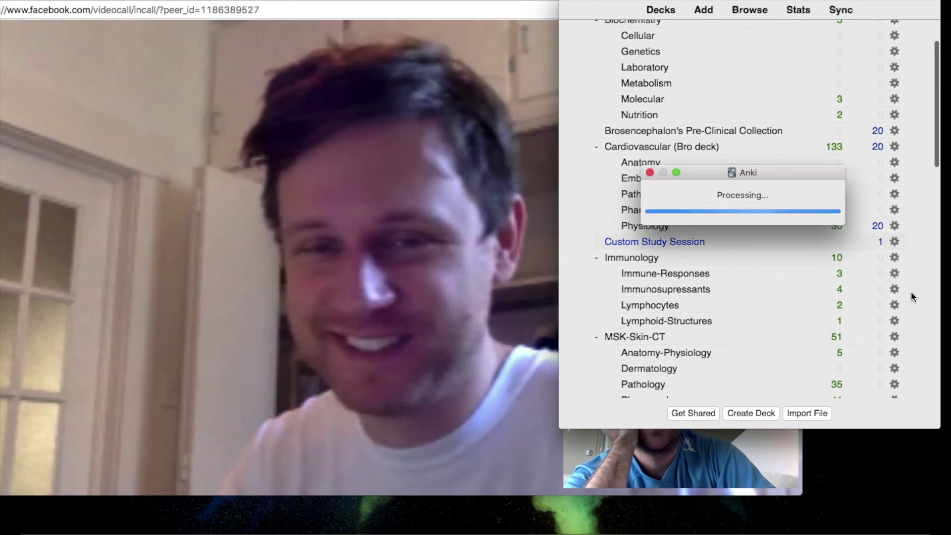
scroll(707, 250, up, 3)
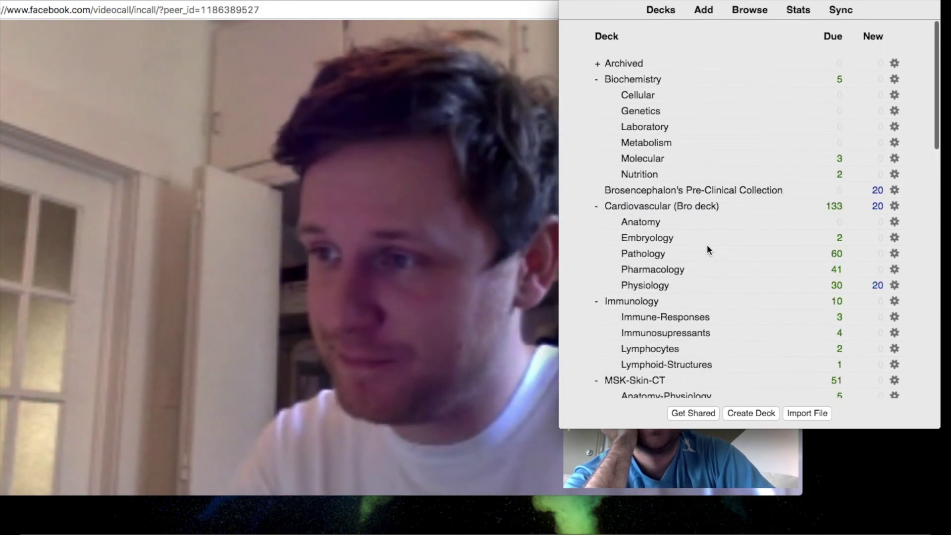